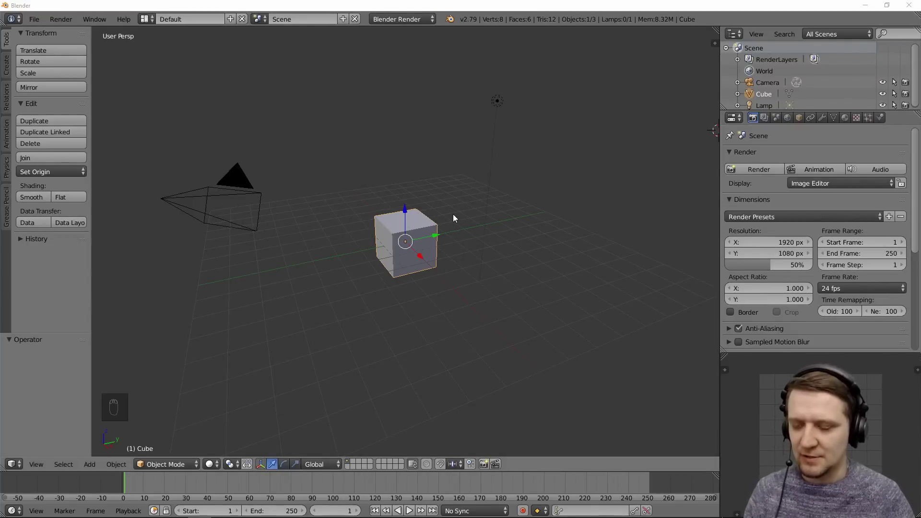
Step: Smooth-subdivide the whole cube mesh with Fractal 1.45 along normals
middle_drag(453, 214, 442, 213)
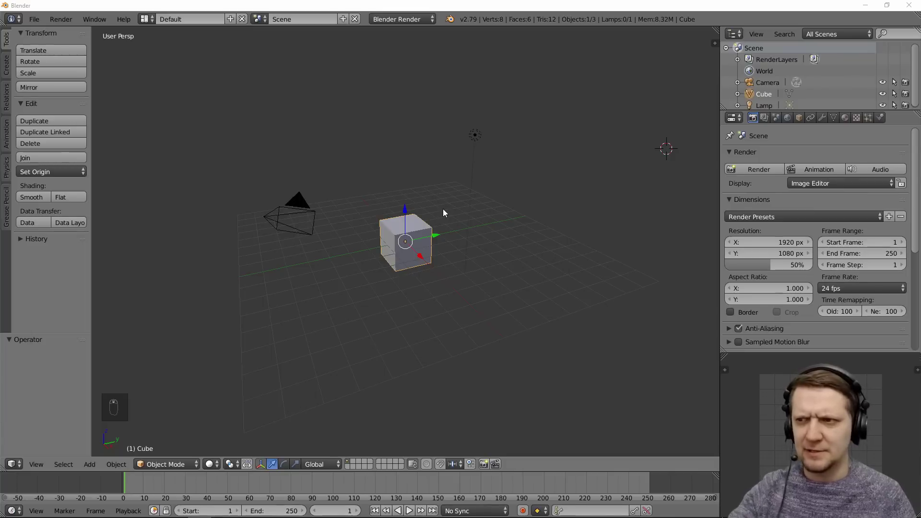
scroll(438, 211, up, 3)
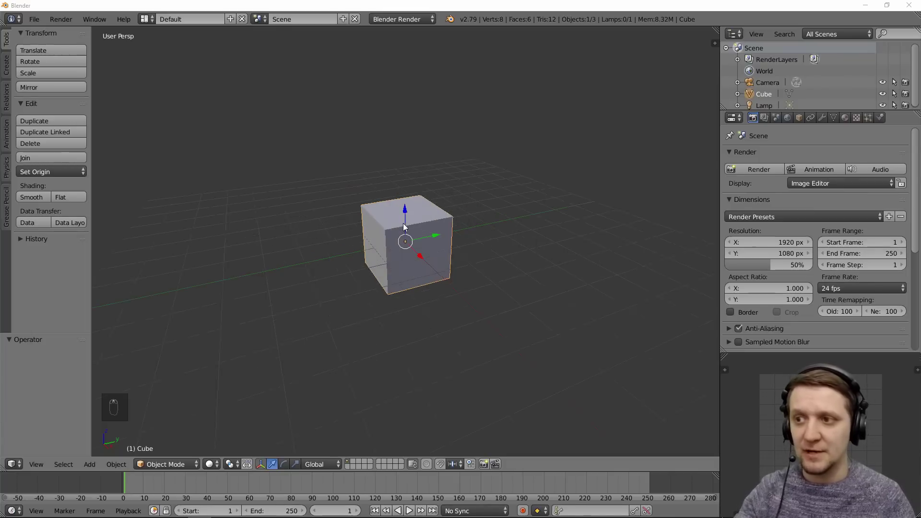
scroll(423, 242, down, 3)
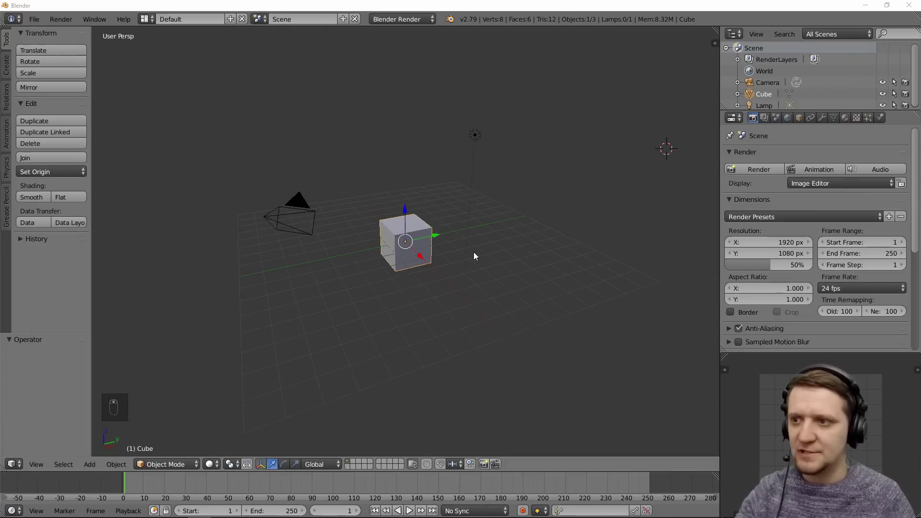
scroll(474, 255, up, 4)
mouse_move(452, 214)
middle_down()
mouse_move(498, 286)
mouse_move(402, 265)
middle_up()
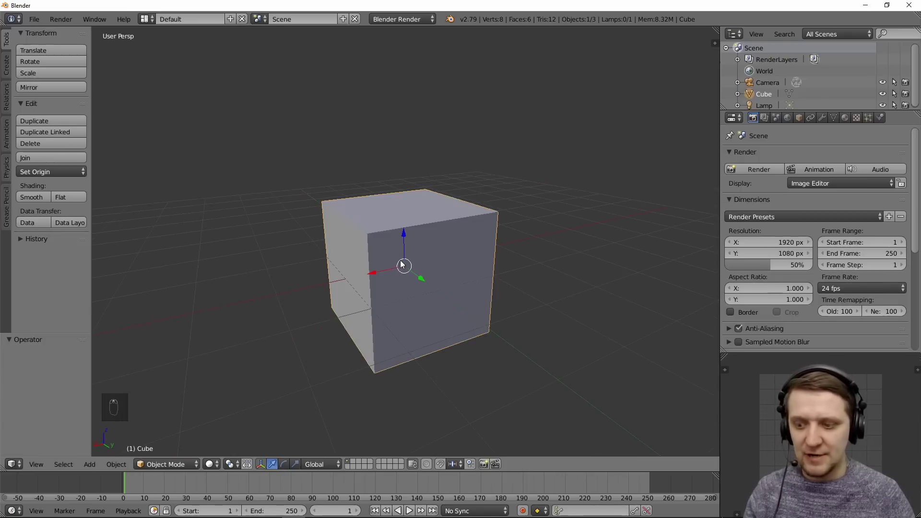
scroll(414, 266, down, 2)
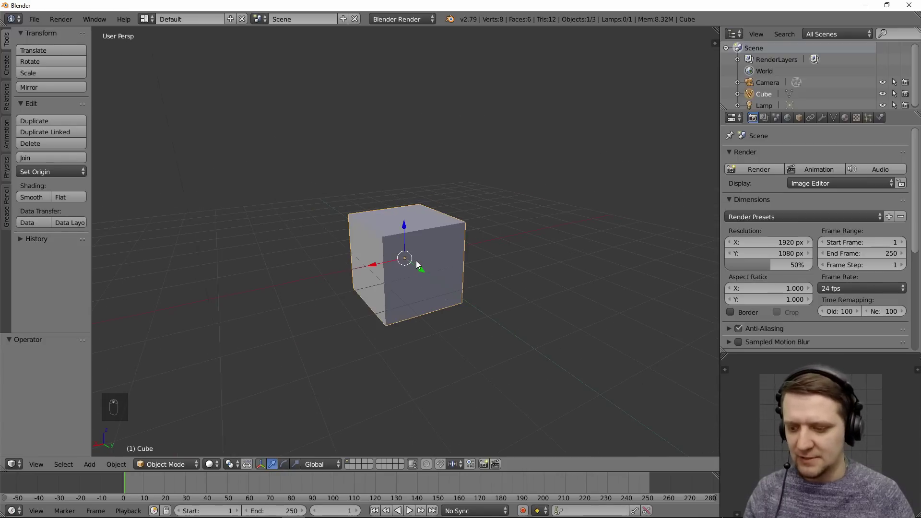
key(Tab)
middle_drag(416, 261, 399, 257)
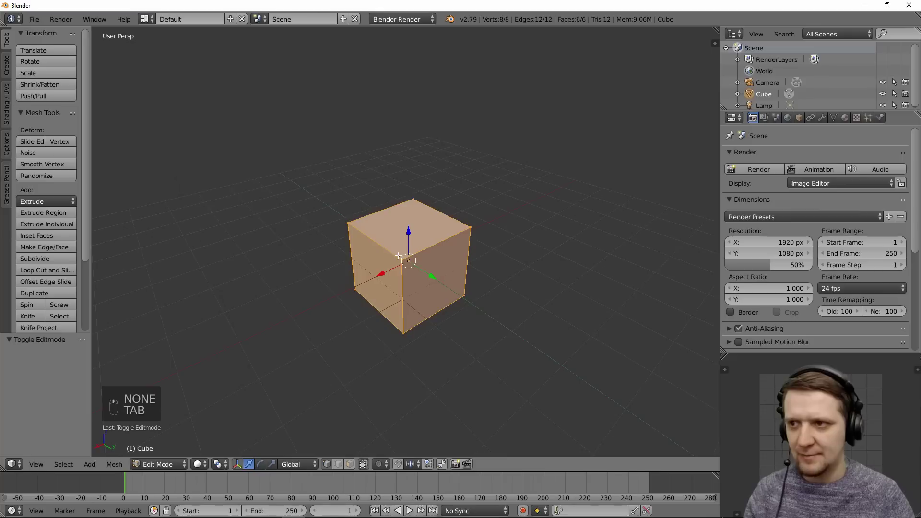
key(w)
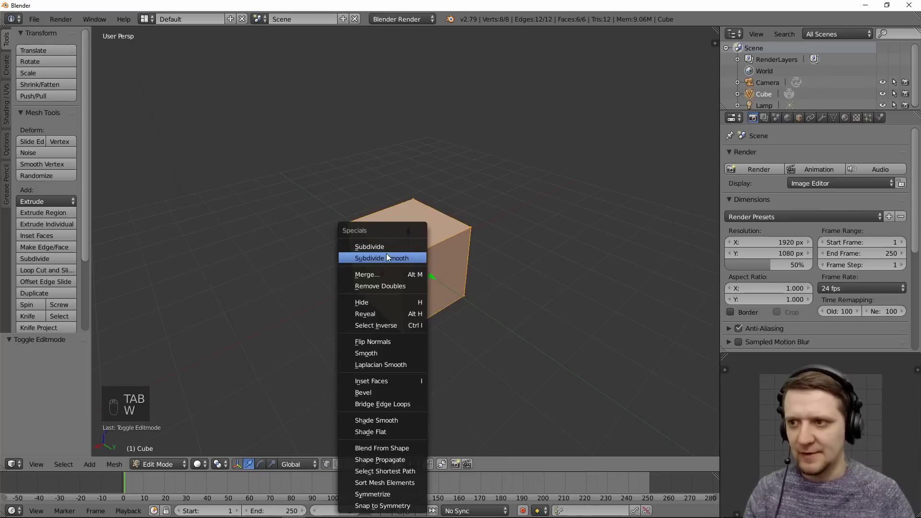
click(381, 257)
drag(41, 368, 51, 368)
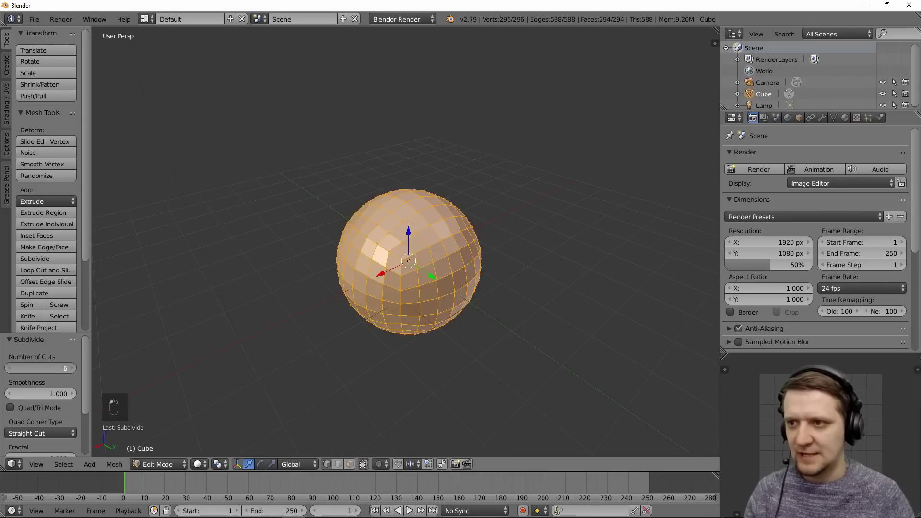
scroll(51, 391, down, 1)
scroll(51, 388, down, 2)
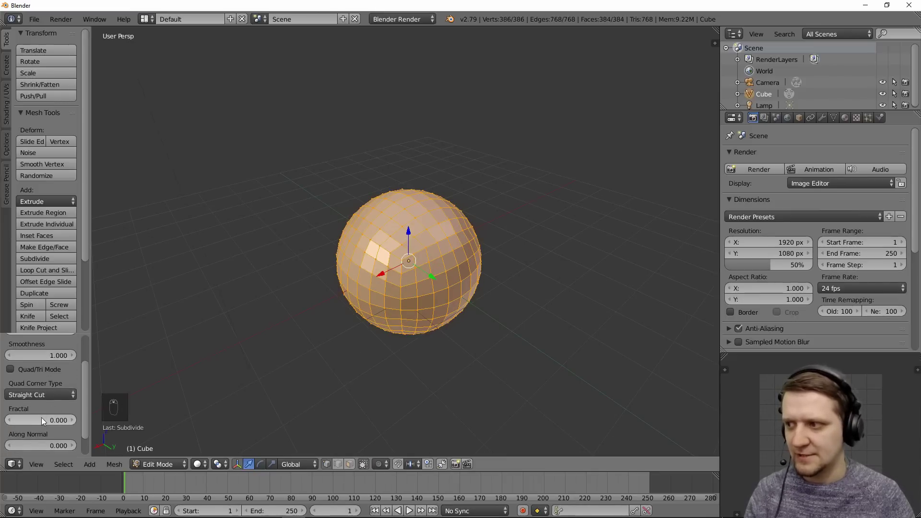
mouse_move(41, 420)
mouse_down()
mouse_move(68, 419)
mouse_move(53, 445)
mouse_move(65, 445)
mouse_up()
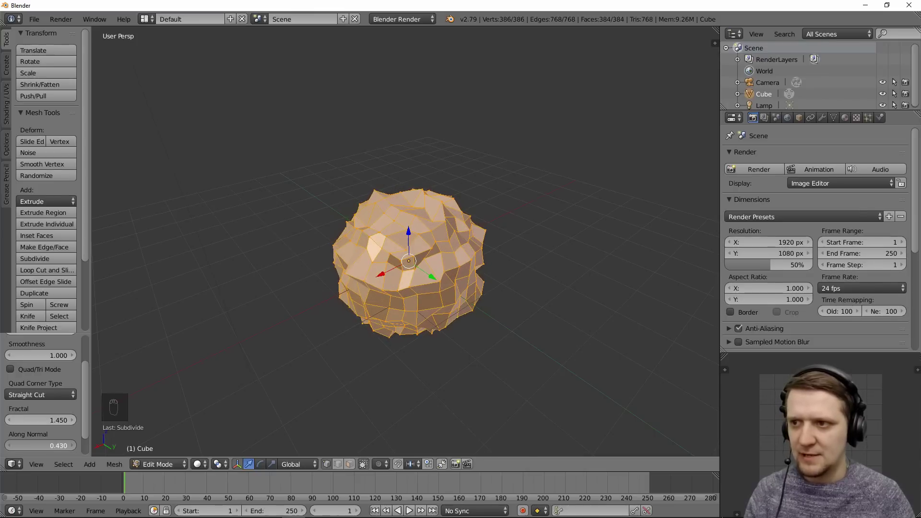
Step: Subdivide the jagged lump again to a denser mesh of about 6,000 faces
key(Tab)
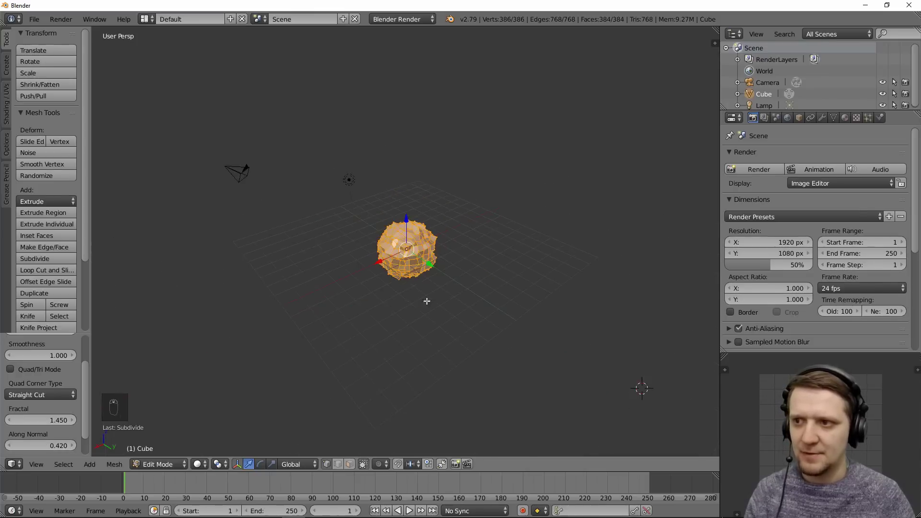
key(Tab)
scroll(436, 287, up, 3)
key(w)
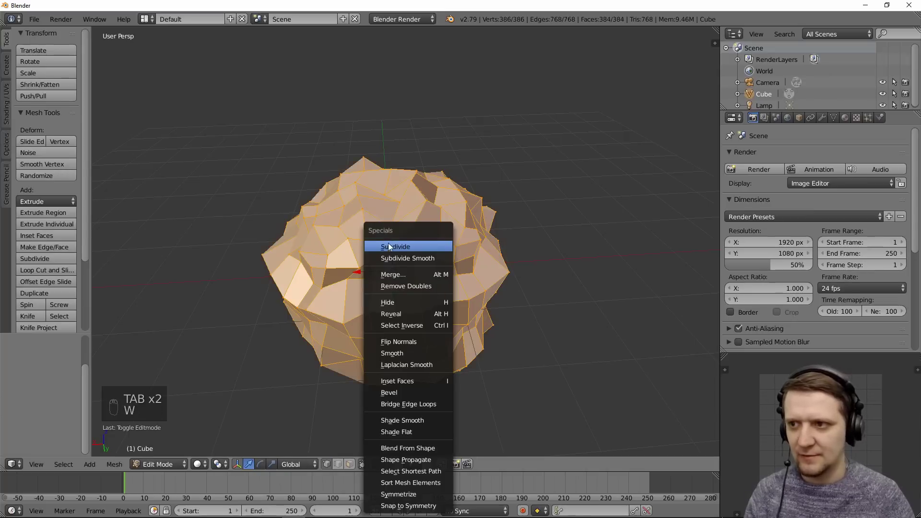
click(391, 244)
mouse_move(392, 244)
middle_down()
mouse_move(498, 259)
mouse_move(362, 259)
mouse_move(332, 190)
middle_up()
scroll(497, 259, up, 3)
scroll(498, 260, down, 4)
key(Tab)
scroll(483, 276, down, 3)
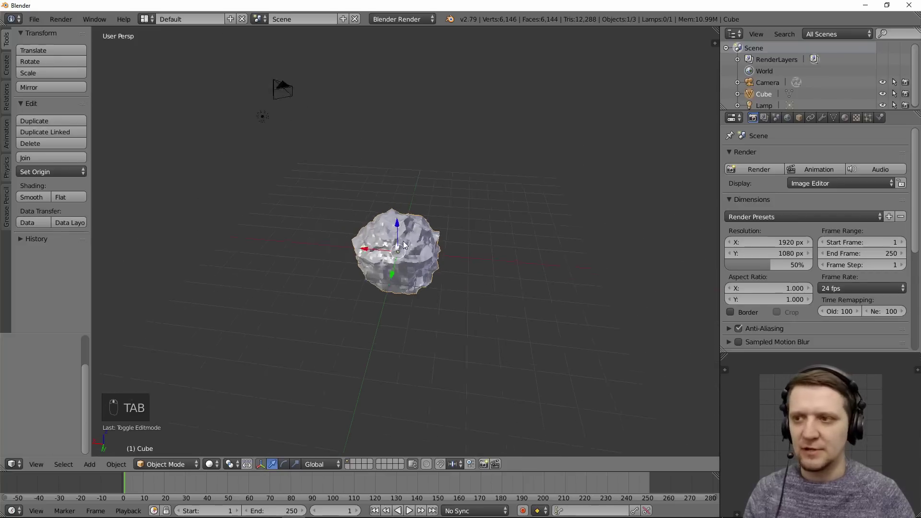
Step: Add a Quick Explode effect to the rock lump with 100 pieces over 50 frames
mouse_move(483, 277)
middle_down()
mouse_move(433, 222)
mouse_move(458, 282)
middle_up()
scroll(433, 222, up, 4)
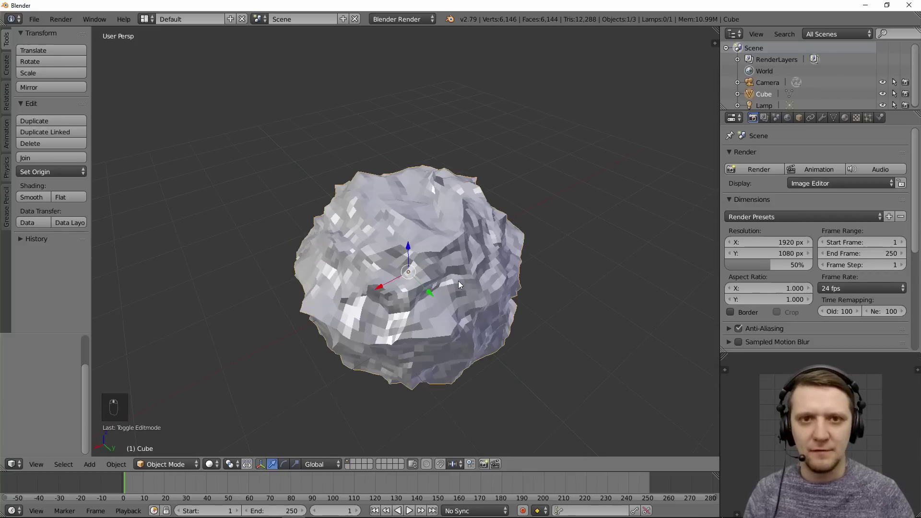
scroll(459, 281, down, 4)
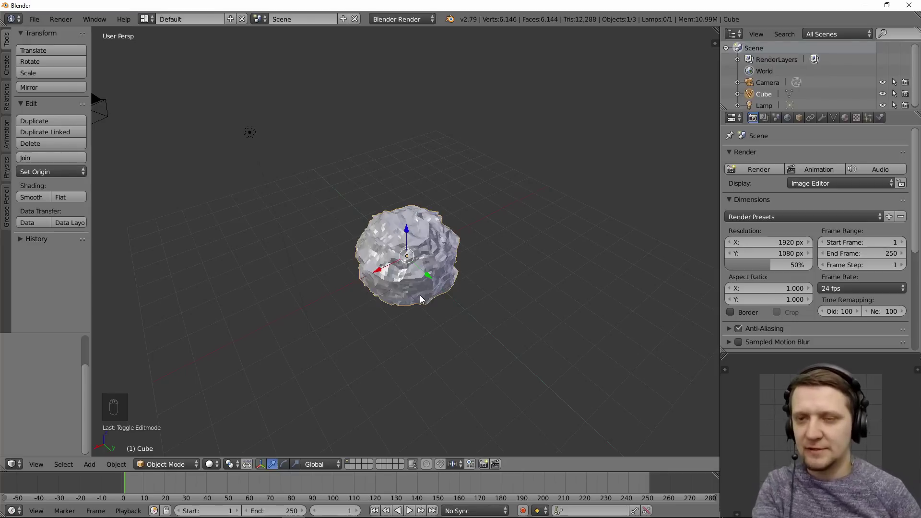
scroll(420, 295, up, 2)
mouse_move(420, 296)
middle_down()
mouse_move(505, 267)
mouse_move(483, 288)
mouse_move(425, 242)
middle_up()
scroll(505, 267, up, 2)
scroll(488, 275, down, 2)
scroll(425, 243, up, 1)
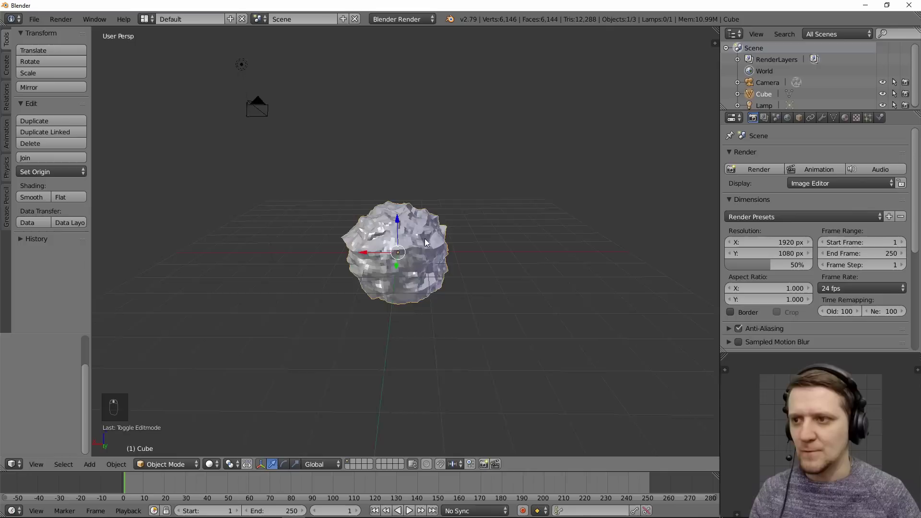
click(117, 465)
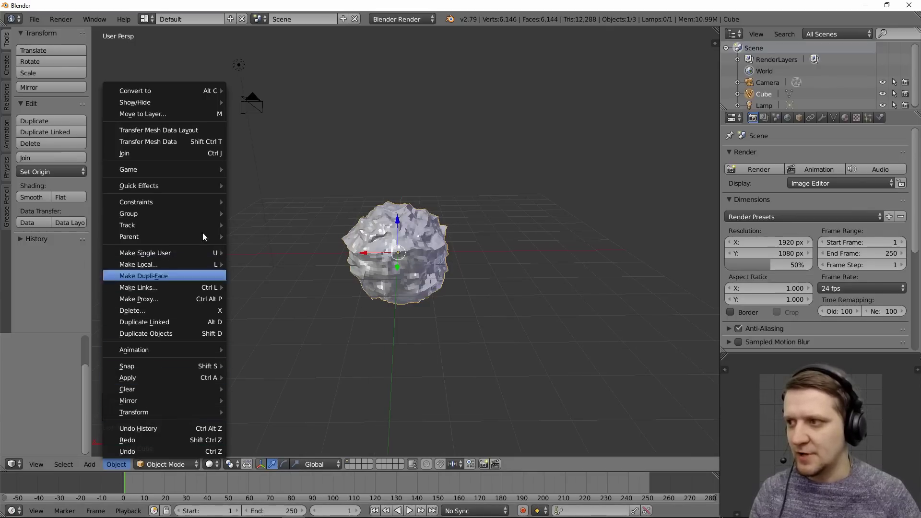
mouse_move(139, 186)
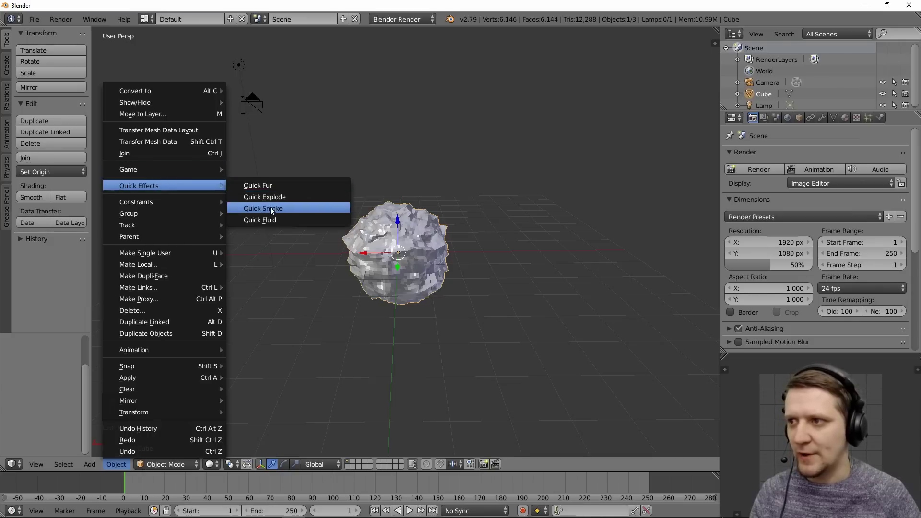
click(275, 198)
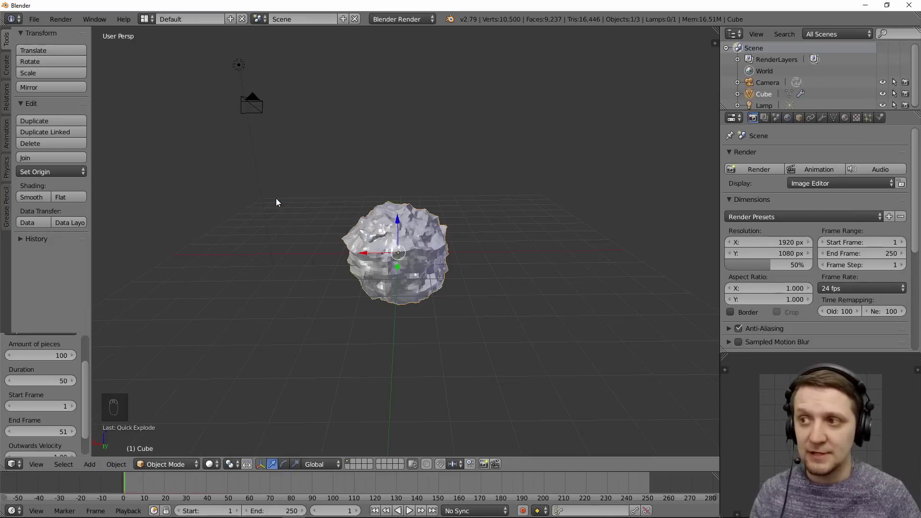
scroll(483, 288, up, 7)
scroll(435, 263, down, 4)
scroll(464, 282, down, 1)
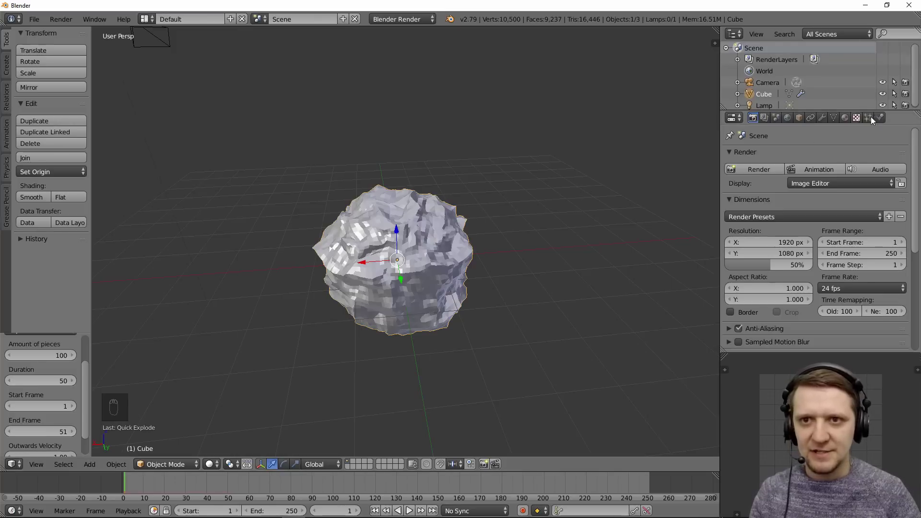
Step: Show the rock's ParticleSystem and Explode modifiers in the Properties editor
click(846, 117)
click(834, 117)
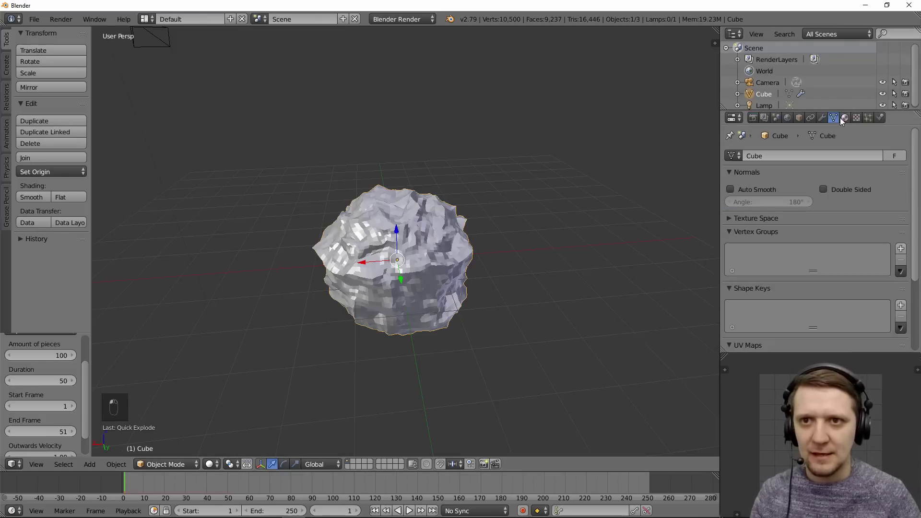
click(822, 117)
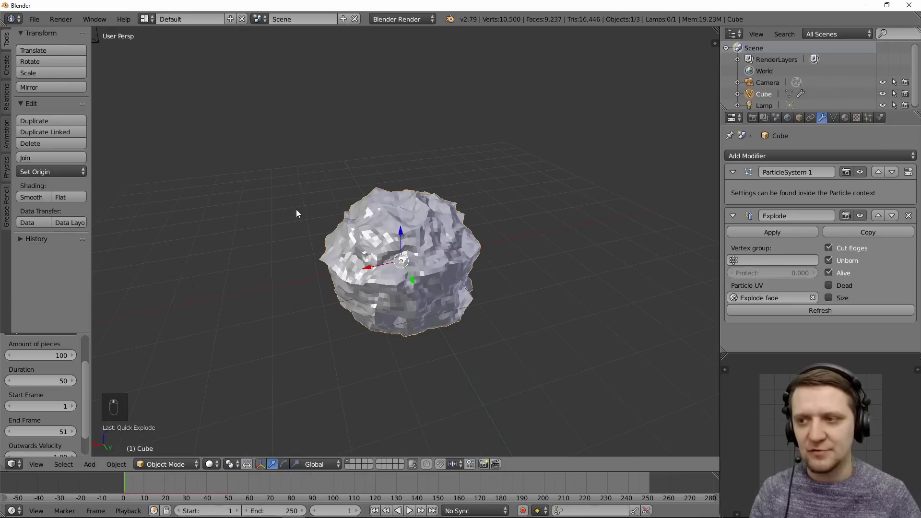
Step: Preview the burst, stopping at frame 47 and orbiting around the flying pieces
click(410, 510)
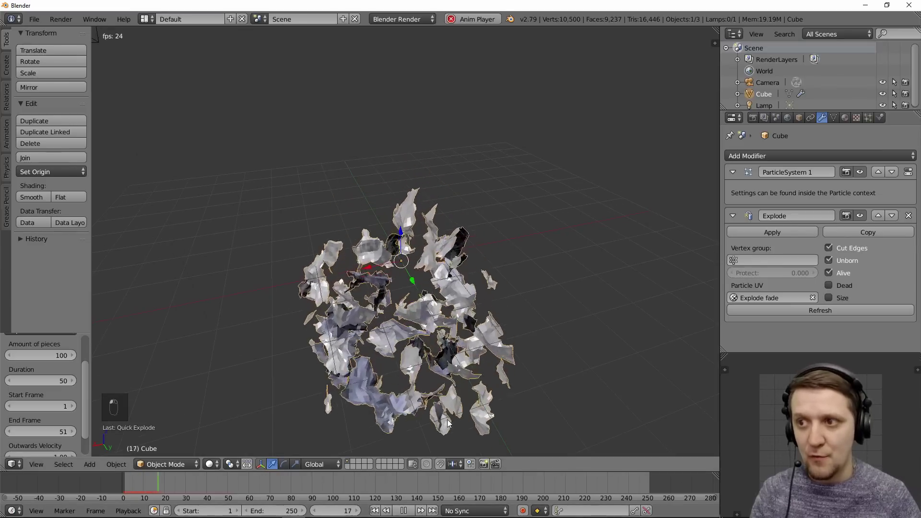
click(405, 511)
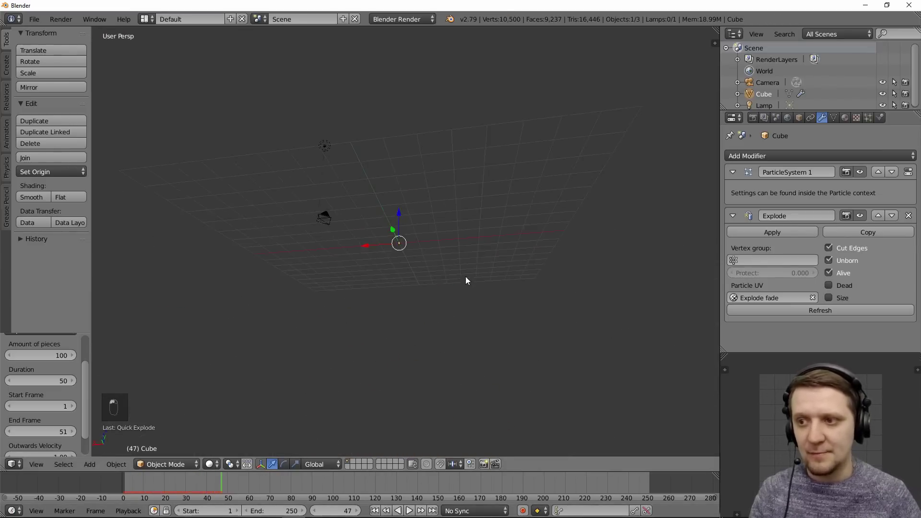
mouse_move(465, 277)
middle_down()
mouse_move(544, 399)
mouse_move(480, 250)
middle_up()
scroll(395, 324, up, 2)
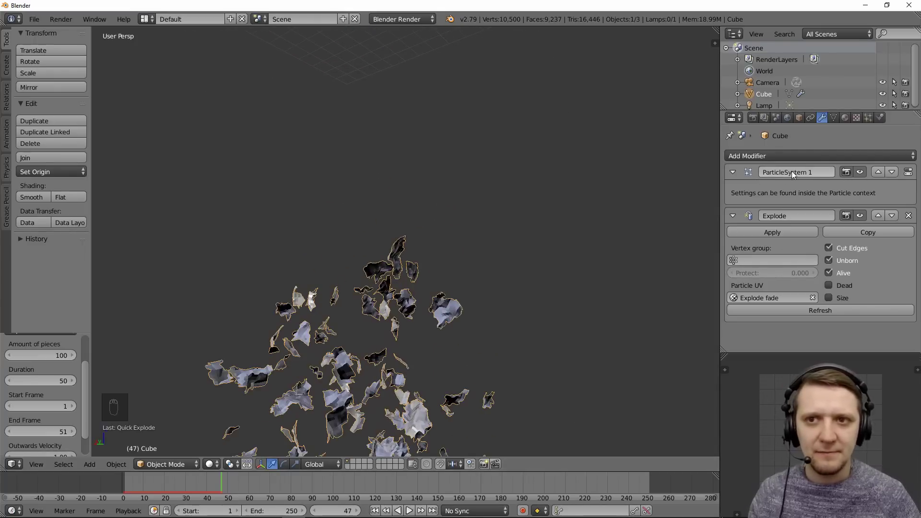
scroll(418, 300, down, 3)
middle_drag(418, 300, 554, 264)
scroll(554, 264, up, 2)
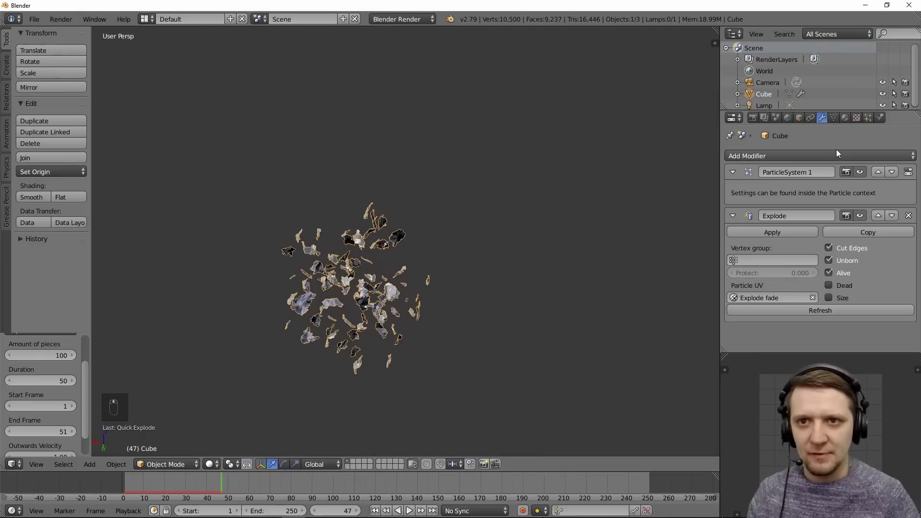
Step: Keep 500 emitted particles in the particle settings and briefly preview playback
click(867, 118)
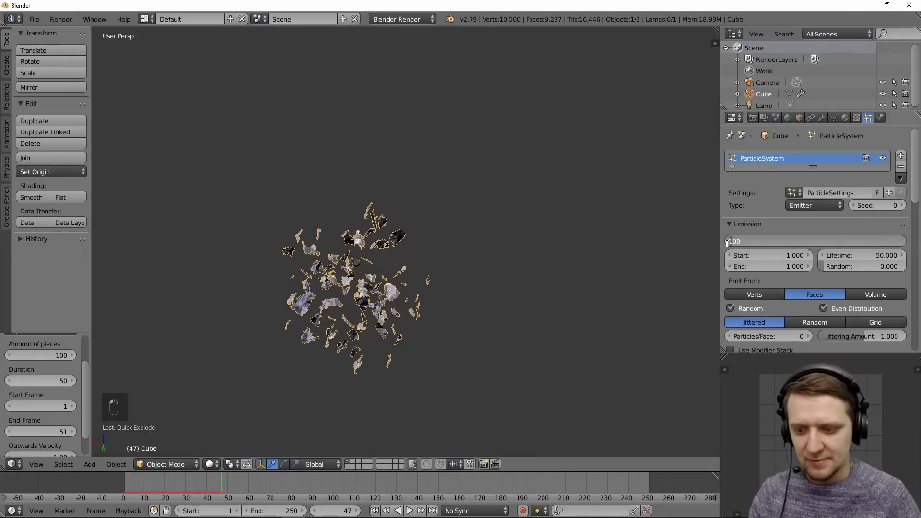
text(500)
key(Return)
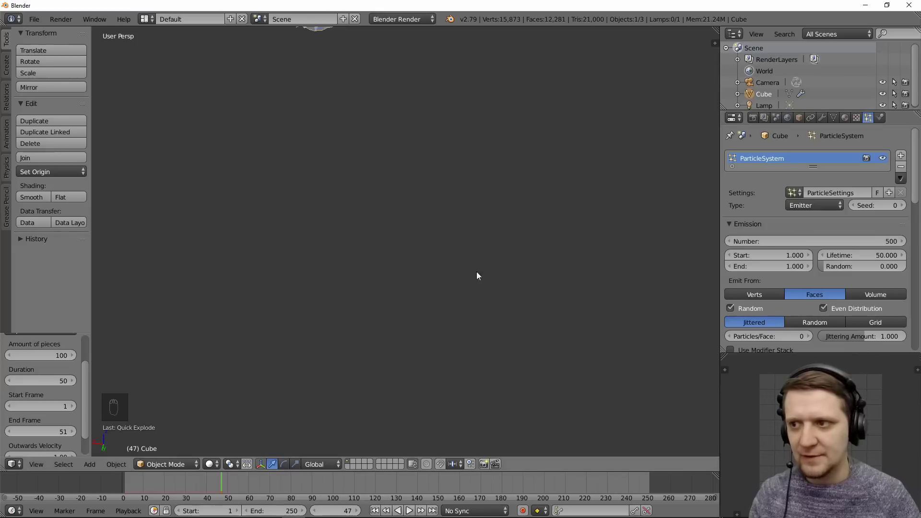
click(409, 511)
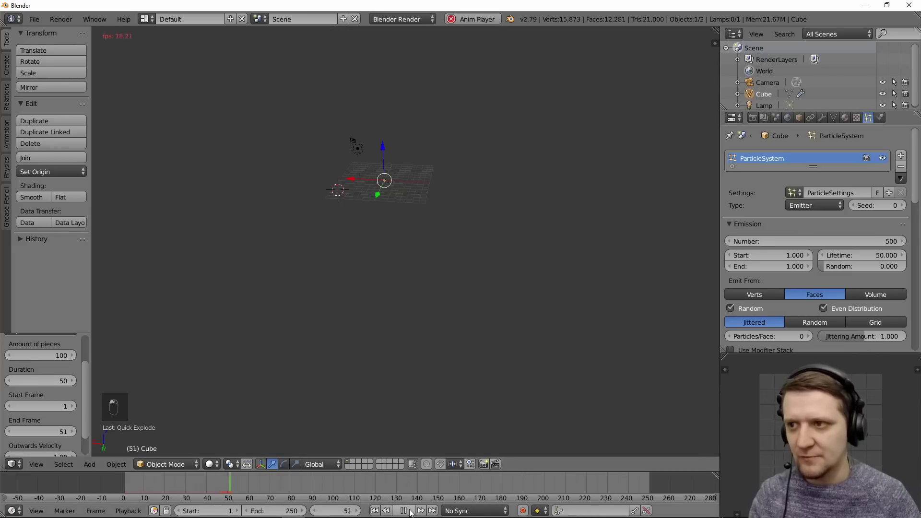
click(404, 511)
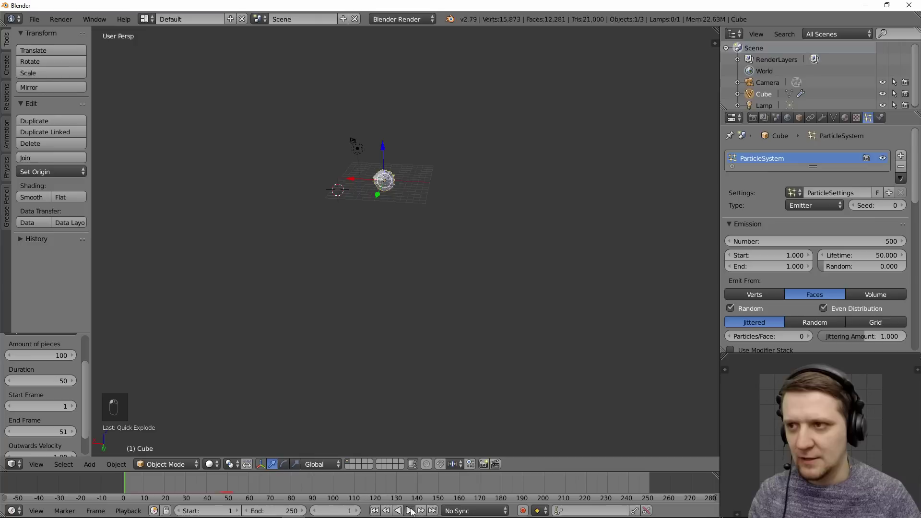
Step: Replay the explosion with a tilted view, then stop back at frame 1
click(411, 511)
scroll(397, 167, up, 3)
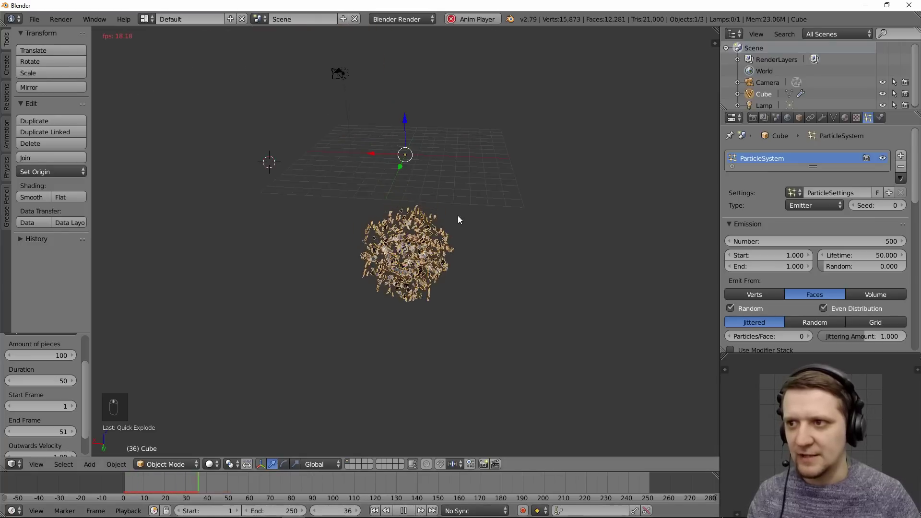
middle_drag(458, 215, 464, 234)
key(Escape)
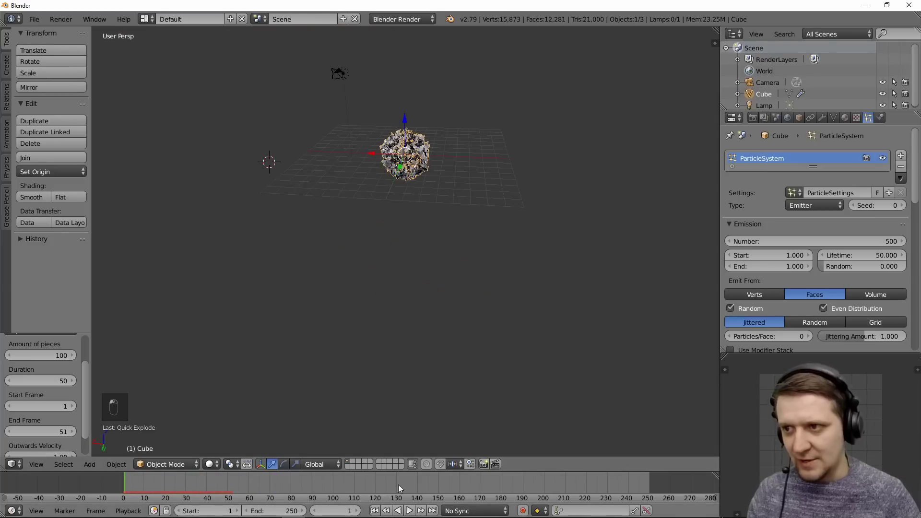
scroll(455, 168, up, 3)
key(KP_Decimal)
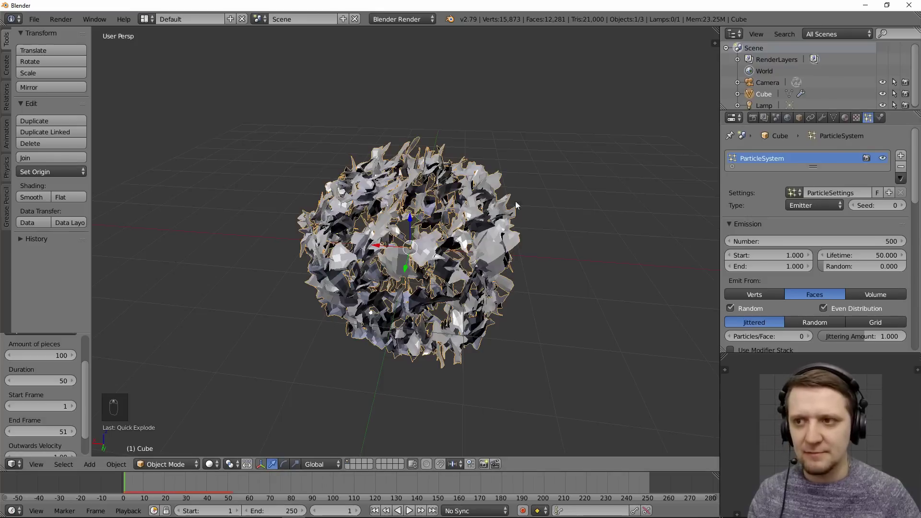
scroll(864, 170, down, 8)
scroll(852, 217, down, 8)
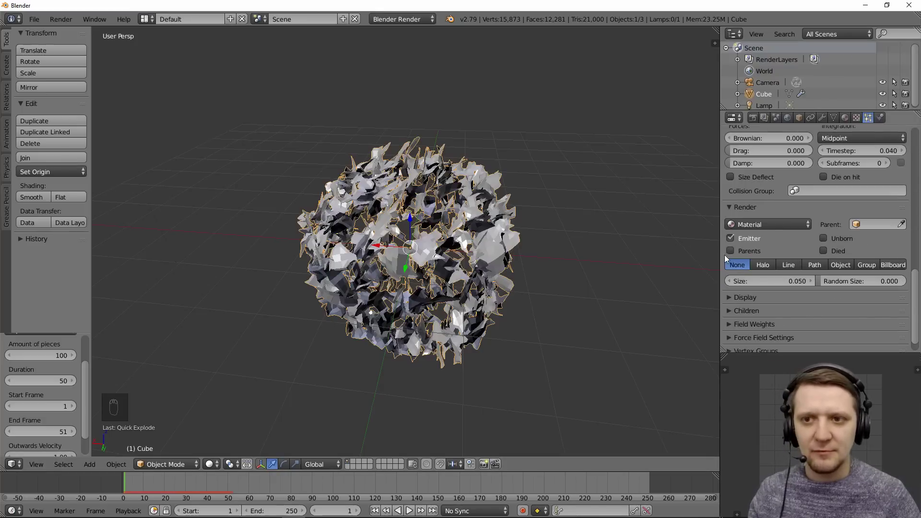
scroll(528, 250, down, 3)
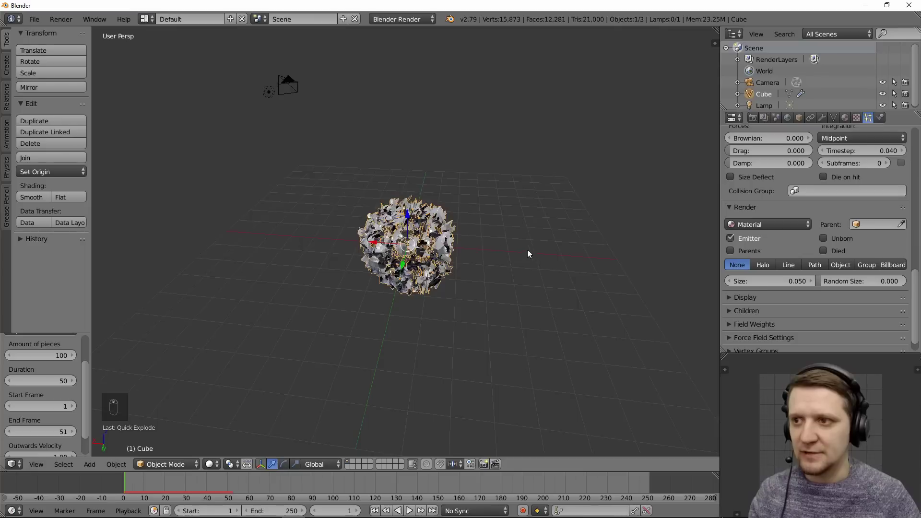
scroll(528, 250, up, 4)
Step: Render the particles as Halo and preview the blast up to frame 69
click(763, 265)
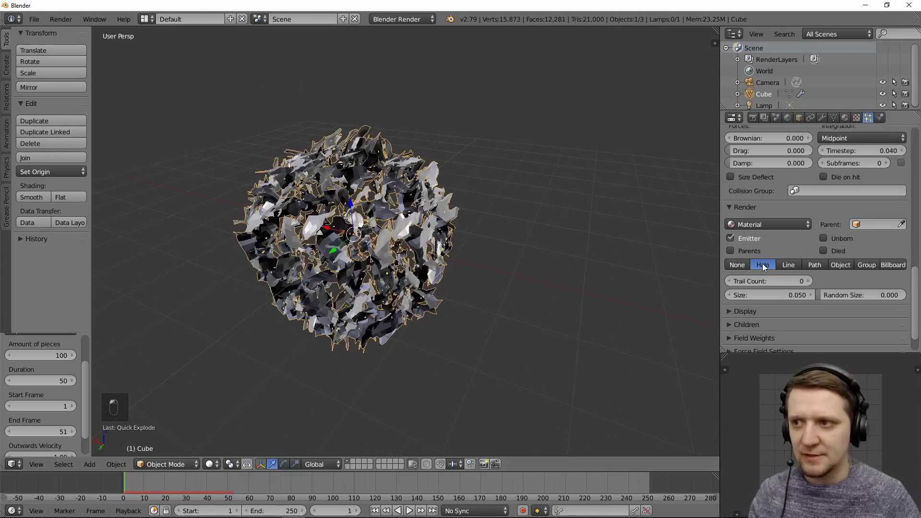
scroll(448, 218, down, 3)
scroll(518, 255, up, 5)
middle_drag(518, 254, 513, 254)
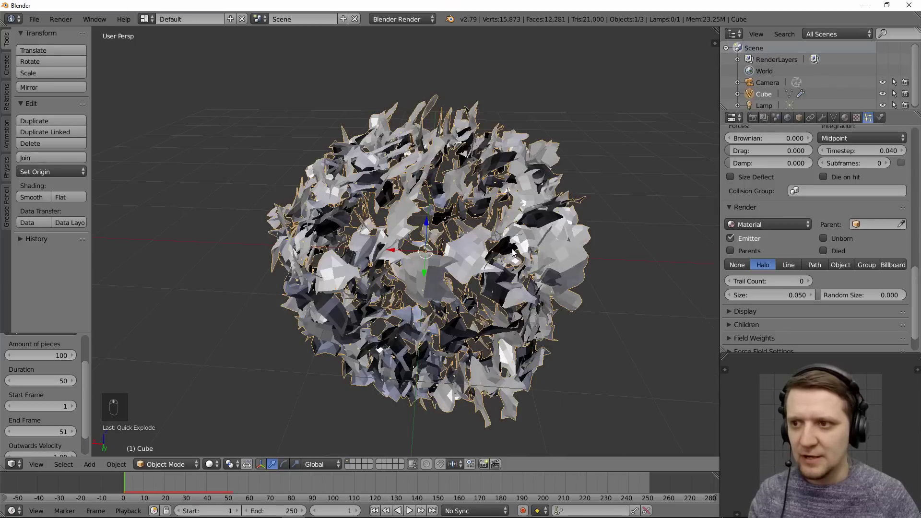
scroll(513, 246, down, 3)
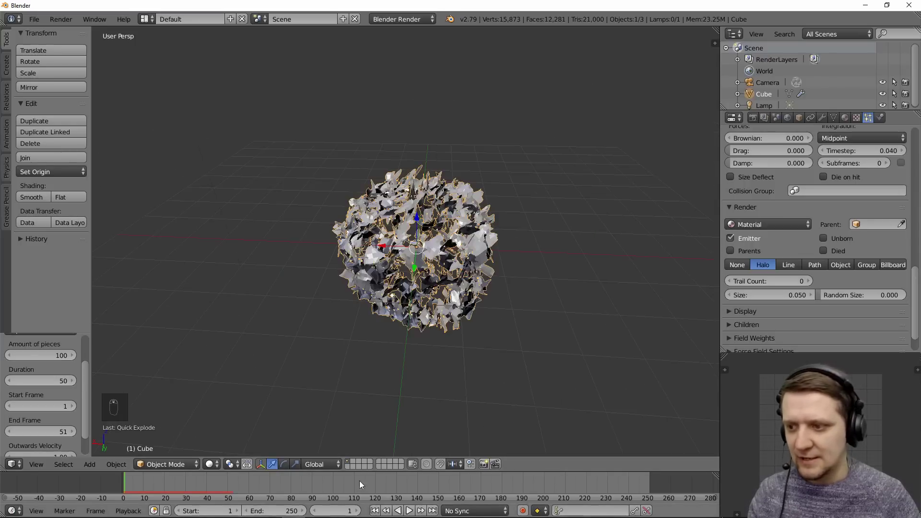
click(405, 511)
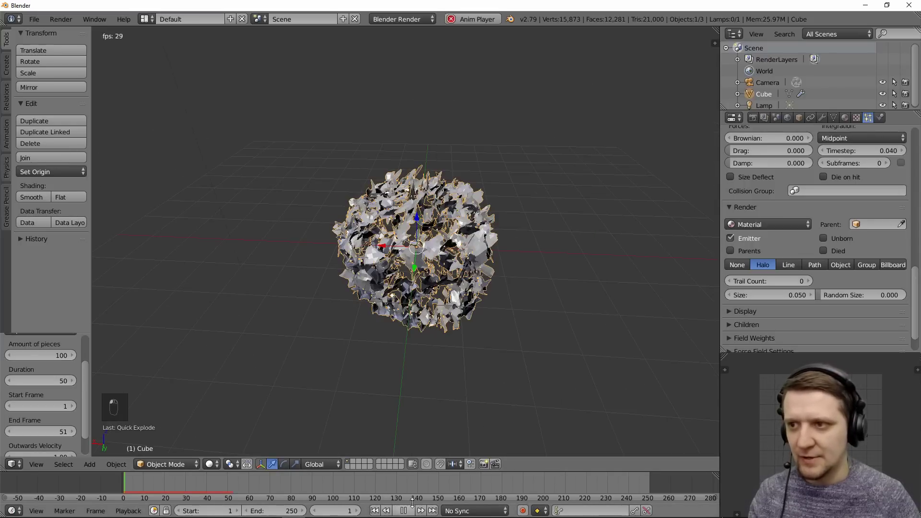
scroll(459, 296, down, 3)
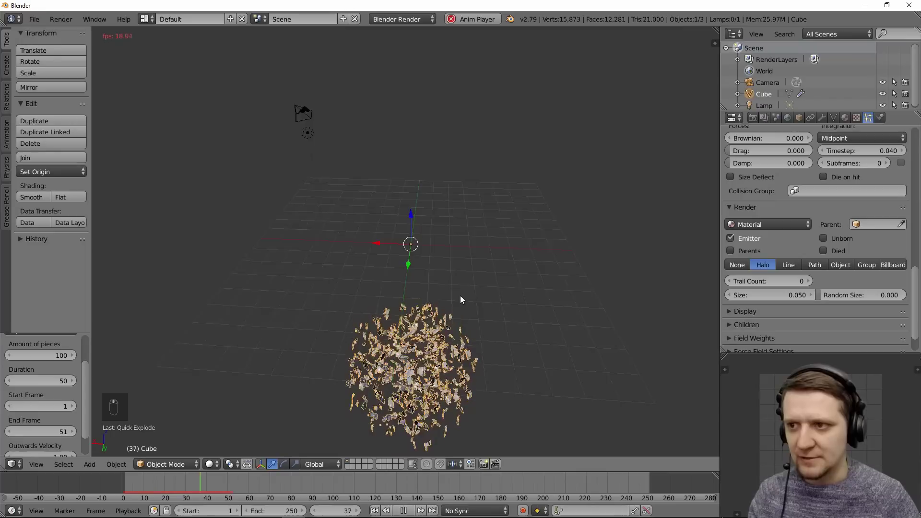
scroll(460, 296, down, 2)
click(409, 508)
scroll(469, 295, down, 2)
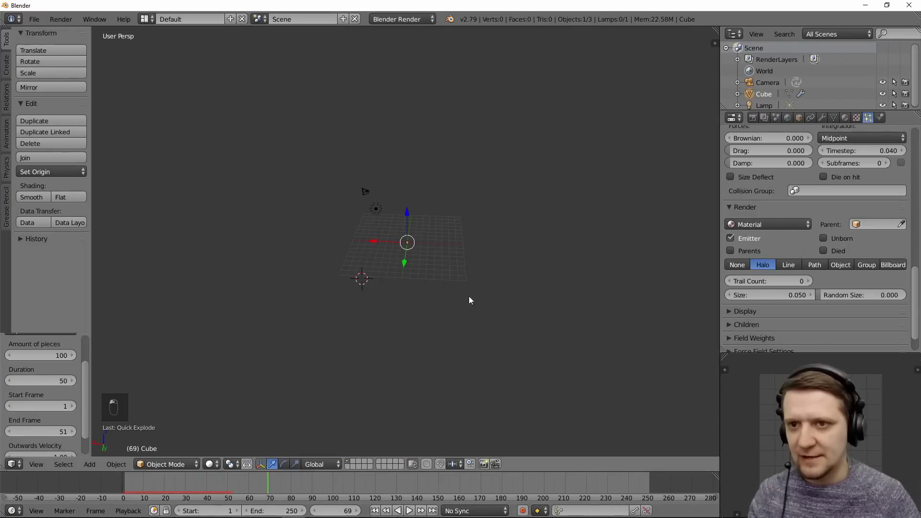
scroll(863, 174, up, 2)
scroll(862, 174, up, 2)
scroll(879, 181, up, 2)
scroll(879, 181, up, 2)
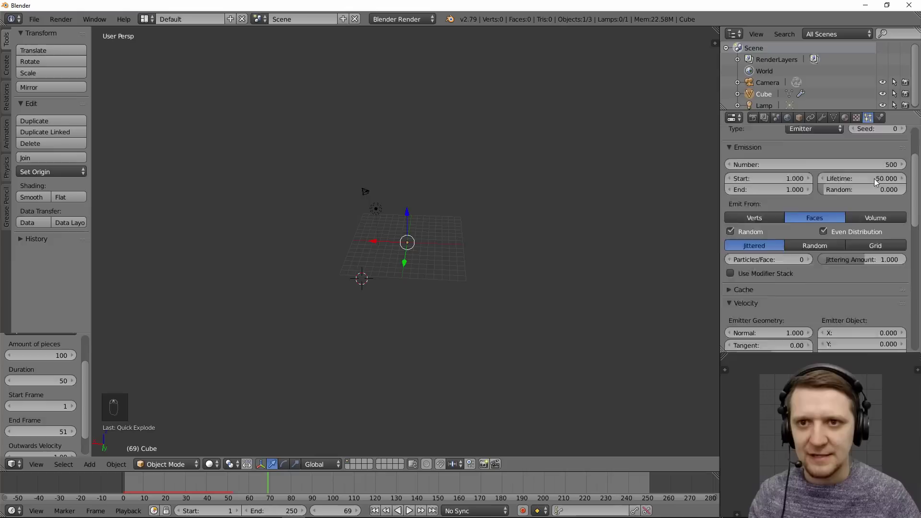
scroll(874, 178, up, 1)
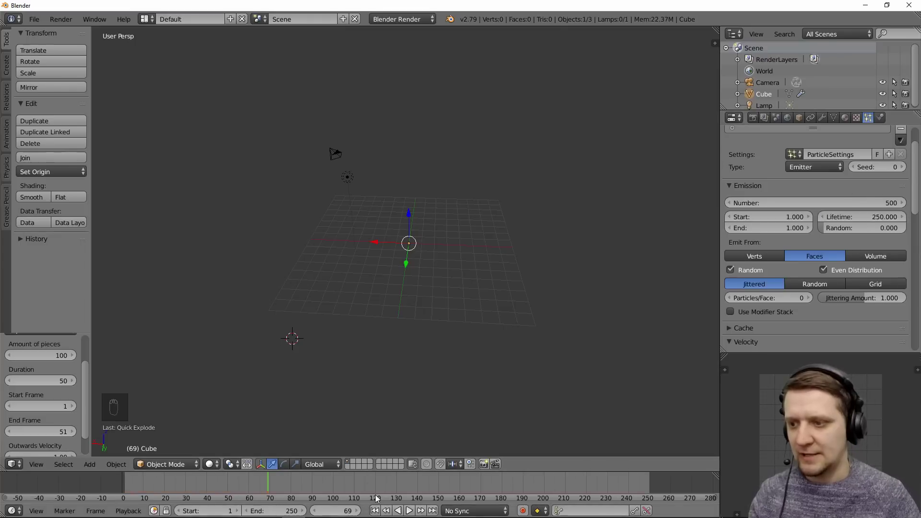
Step: Replay the explosion from frame 1 with the 250-frame particle lifetime
click(375, 512)
click(409, 511)
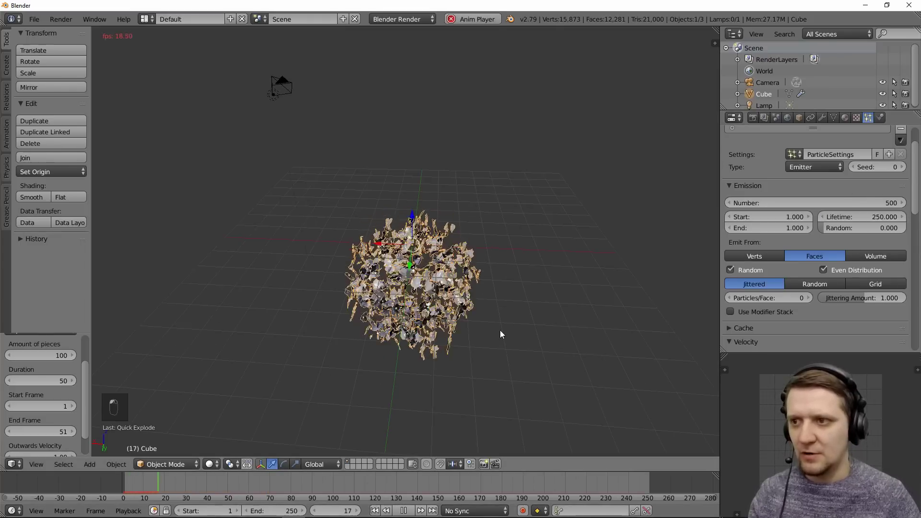
scroll(470, 301, down, 4)
scroll(472, 301, down, 1)
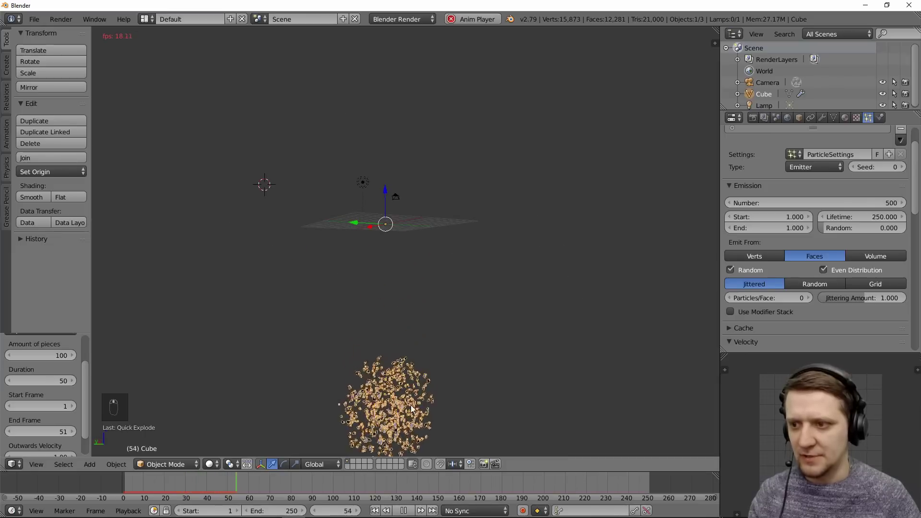
Step: Pause the explosion playback and bring up the Scene properties to disable gravity
click(403, 511)
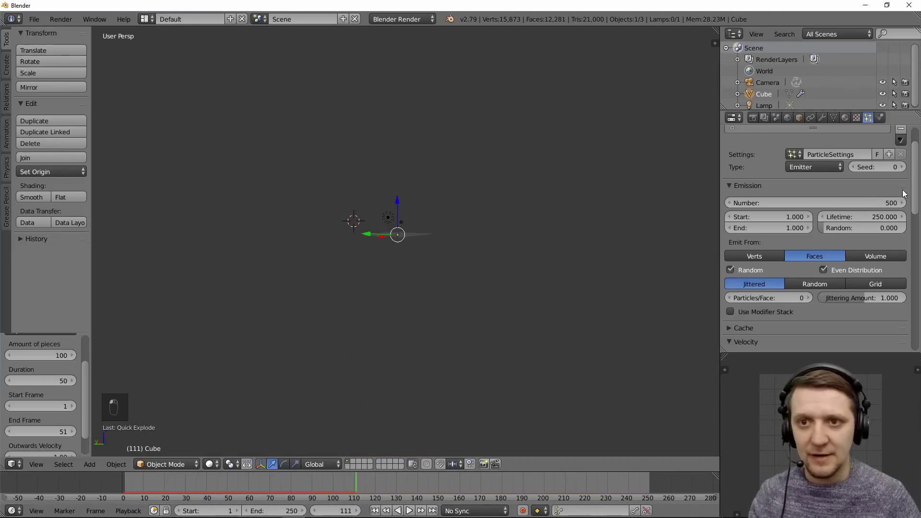
scroll(844, 206, up, 1)
scroll(843, 206, up, 1)
middle_drag(319, 232, 468, 267)
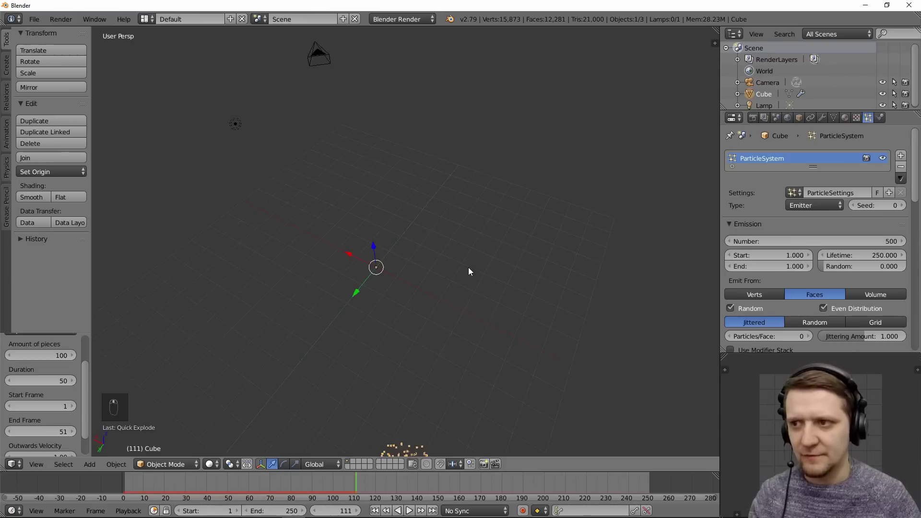
scroll(468, 268, up, 4)
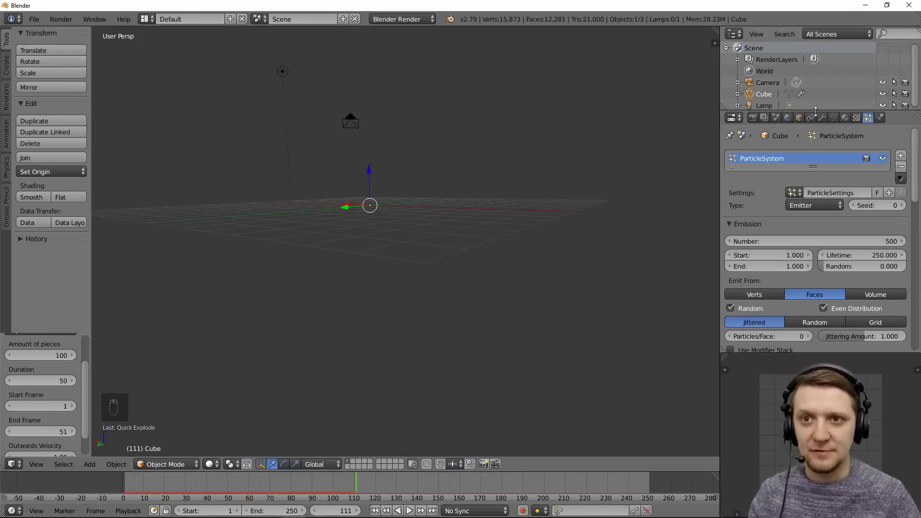
click(776, 117)
scroll(767, 229, down, 3)
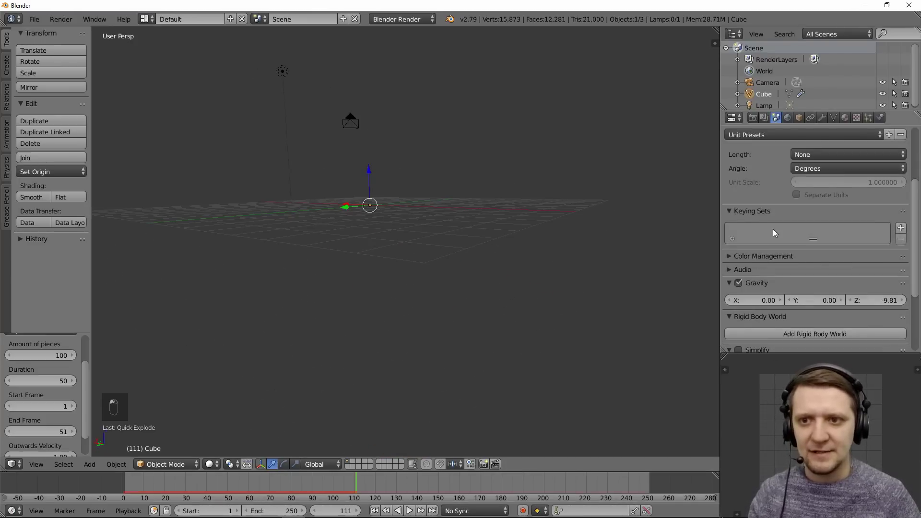
scroll(742, 196, down, 3)
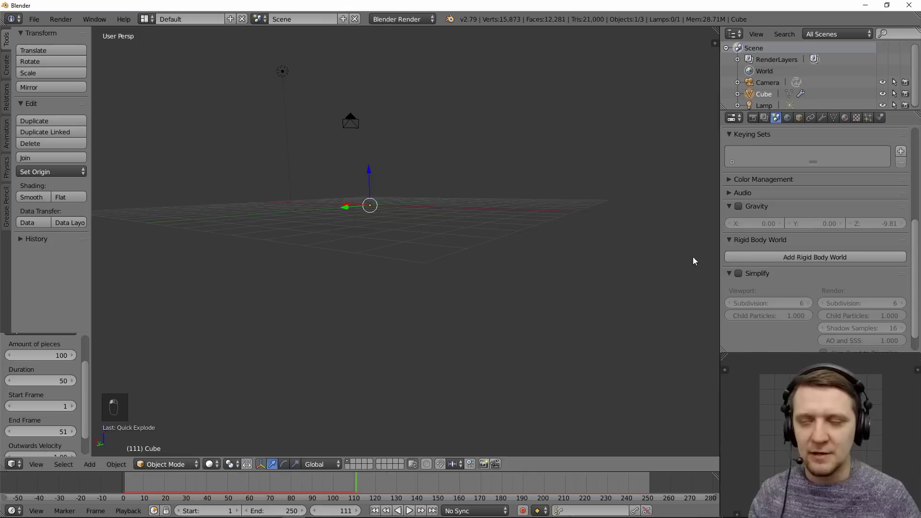
Step: Replay the gravity-free blast from the start, orbiting around it, stopping at frame 239
key(shift+Left)
key(alt+a)
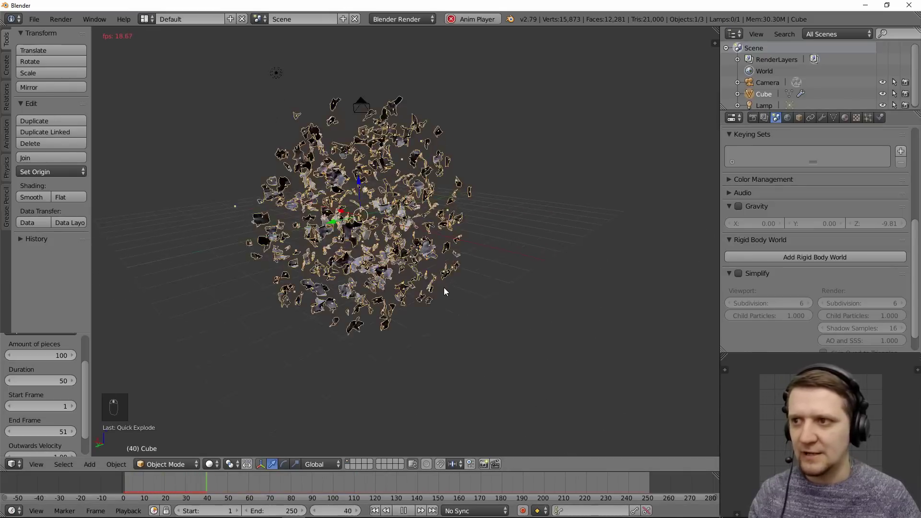
mouse_move(444, 287)
middle_down()
mouse_move(420, 279)
mouse_move(433, 277)
middle_up()
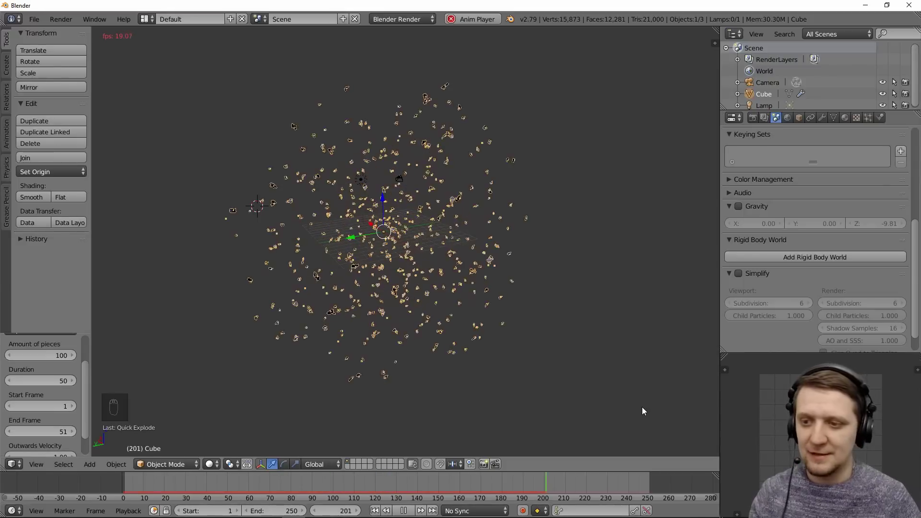
mouse_move(631, 400)
middle_down()
mouse_move(381, 270)
mouse_move(441, 290)
middle_up()
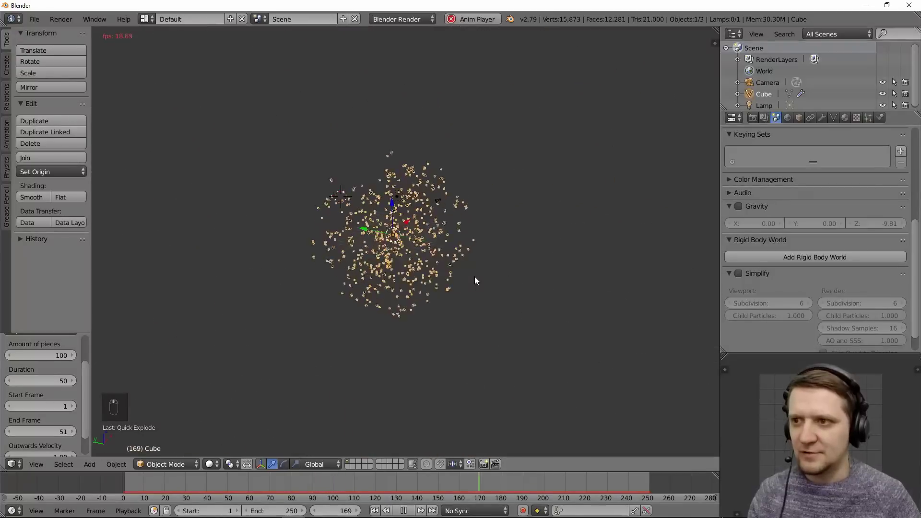
middle_drag(474, 277, 429, 456)
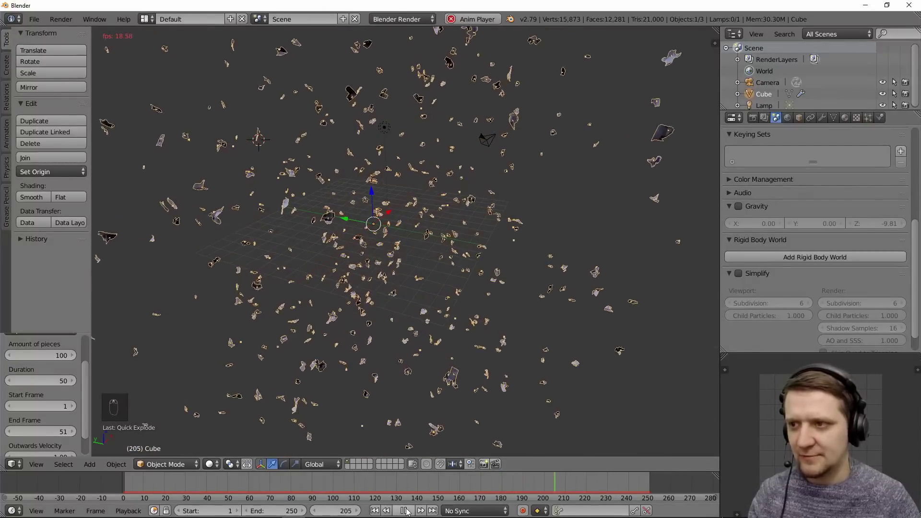
key(alt+a)
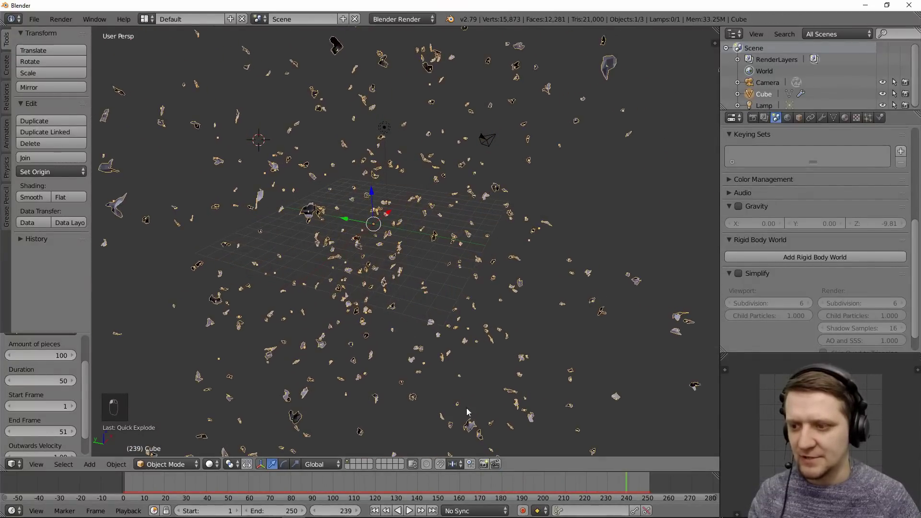
scroll(508, 263, down, 5)
scroll(497, 299, up, 7)
scroll(497, 299, down, 2)
Step: Make the Explode modifier scale fragments with particle size
click(867, 117)
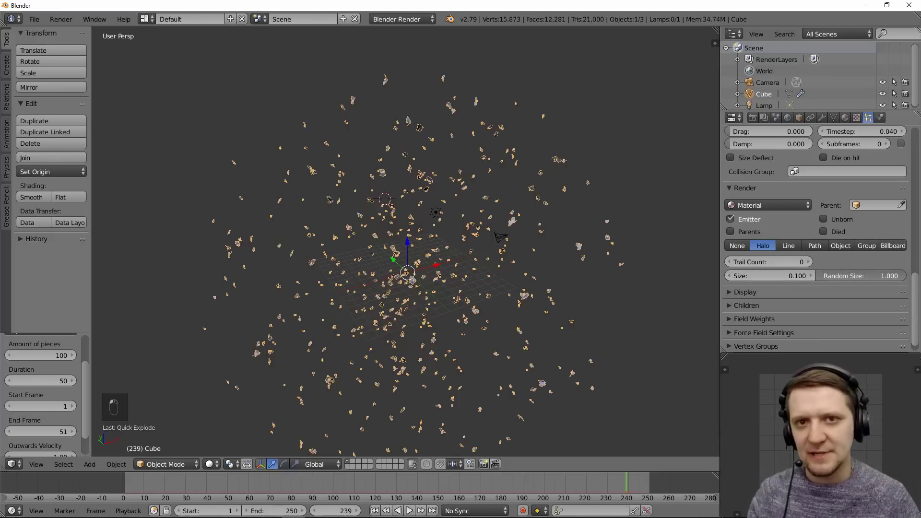
scroll(407, 273, down, 3)
scroll(407, 274, down, 2)
scroll(407, 273, up, 6)
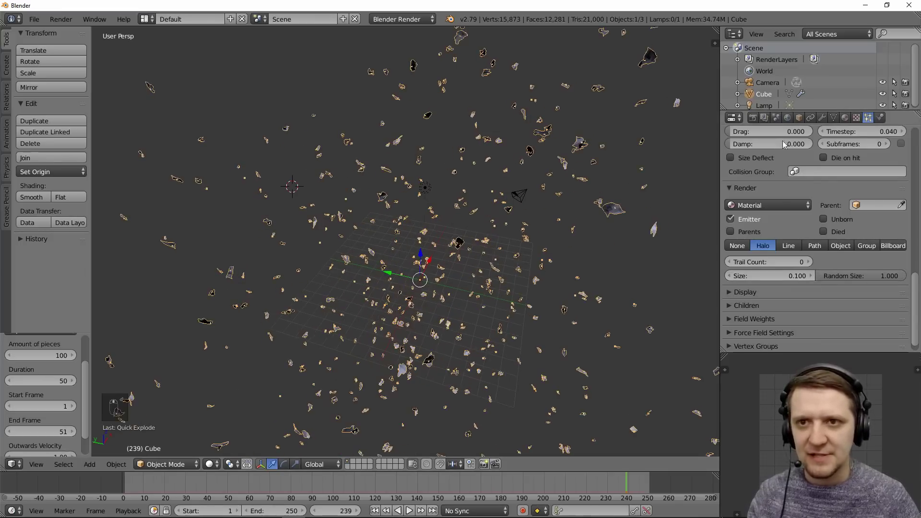
click(823, 117)
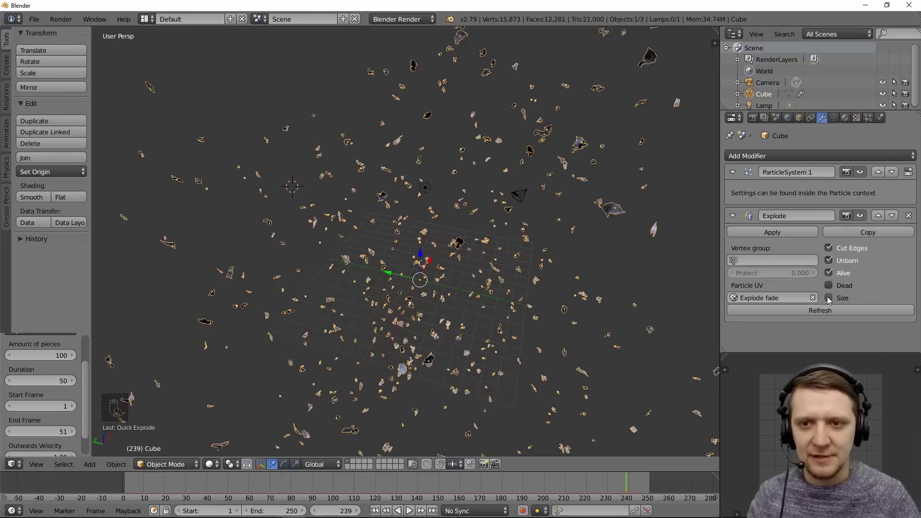
click(828, 299)
scroll(520, 253, up, 1)
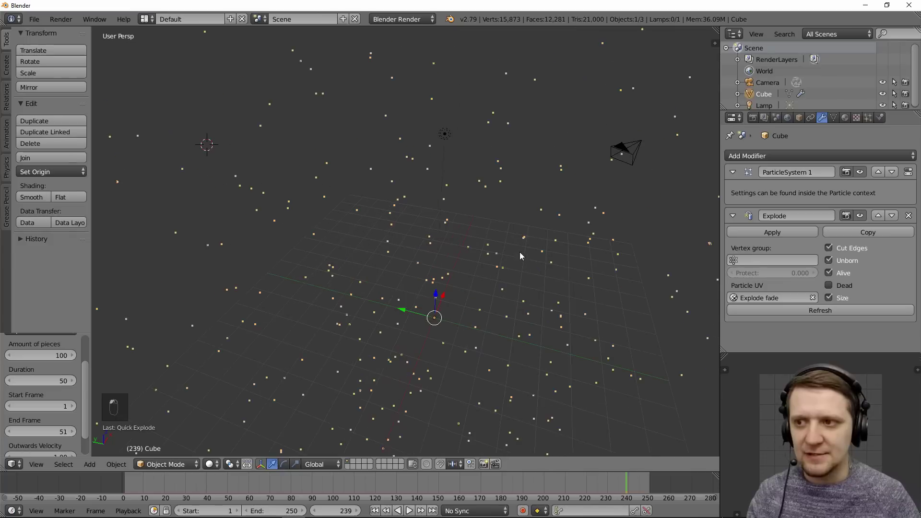
Step: Preview the blast from frame 1 to frame 56 and refresh the Explode effect
click(375, 511)
scroll(437, 421, up, 4)
shift+middle_drag(495, 350, 455, 228)
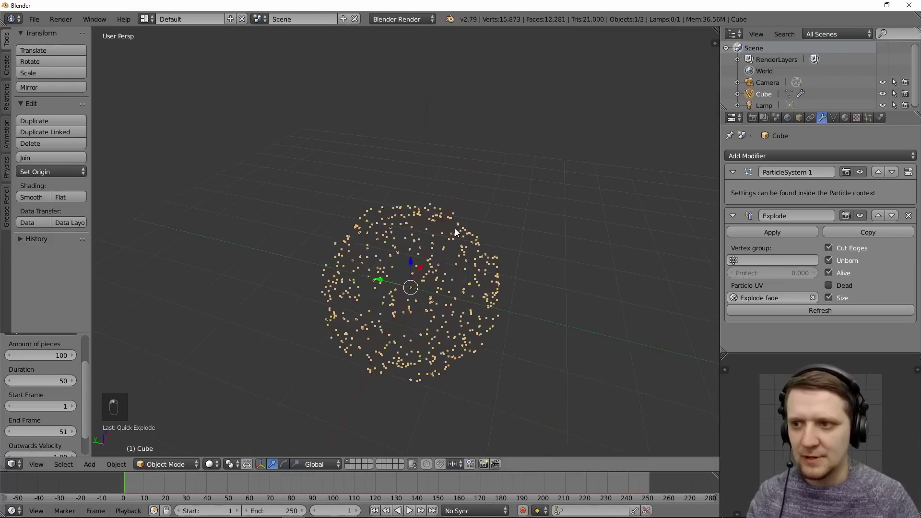
scroll(455, 228, up, 3)
click(409, 511)
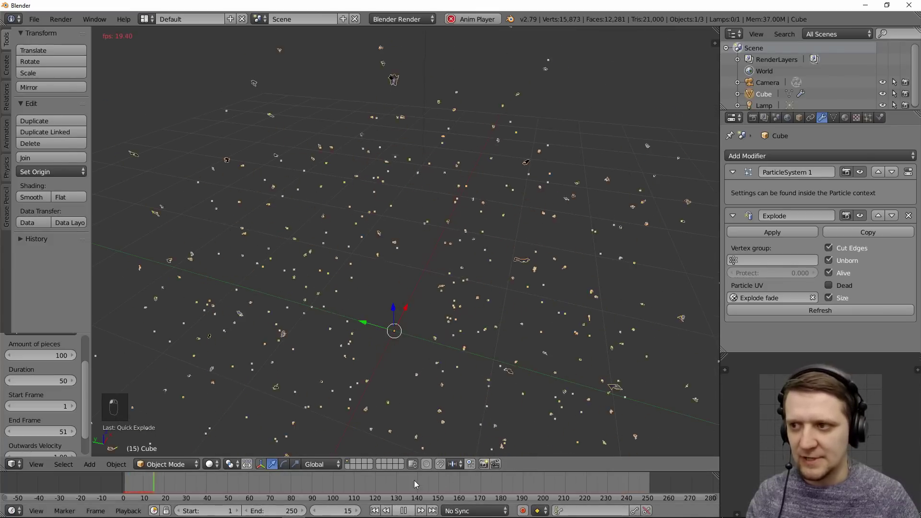
scroll(444, 296, down, 5)
scroll(444, 295, down, 2)
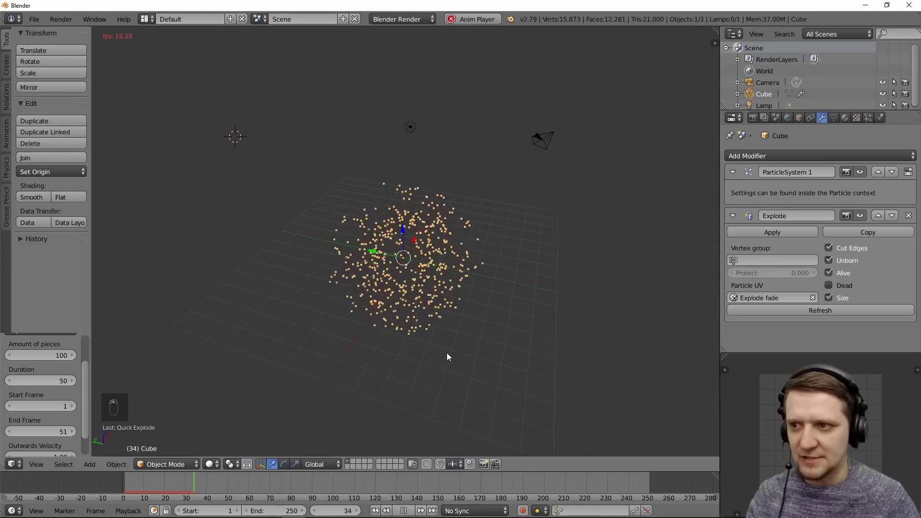
click(404, 510)
scroll(477, 226, up, 5)
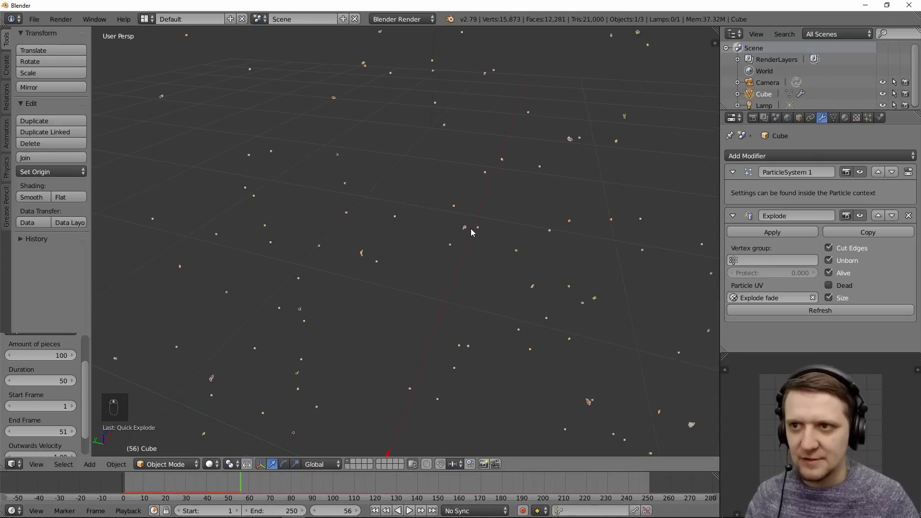
scroll(617, 199, down, 4)
click(820, 310)
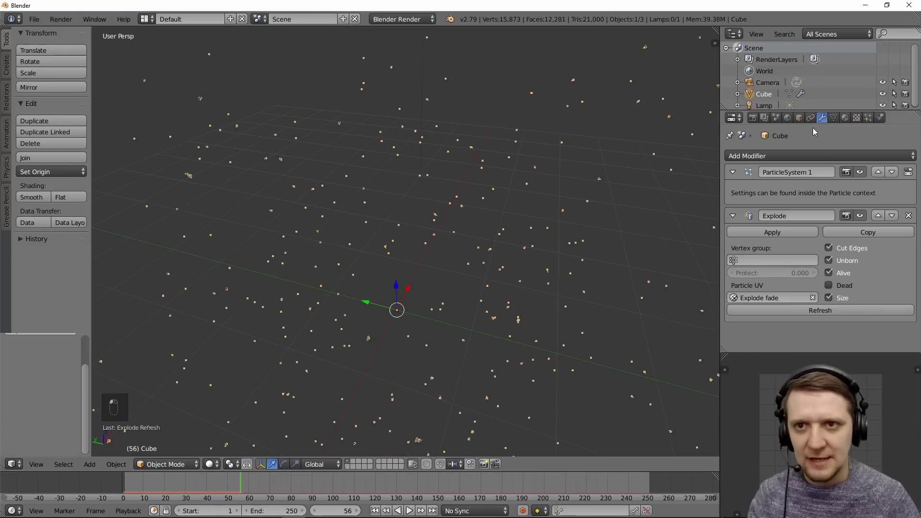
Step: Set particle Halo Size to 1.0 and replay the explosion from the start
click(867, 117)
scroll(843, 209, down, 1)
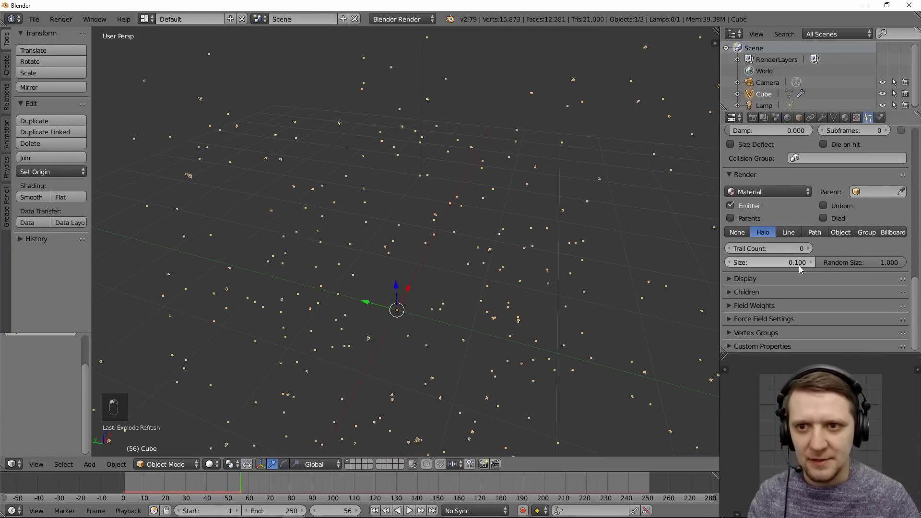
click(792, 263)
text(1.000)
key(Return)
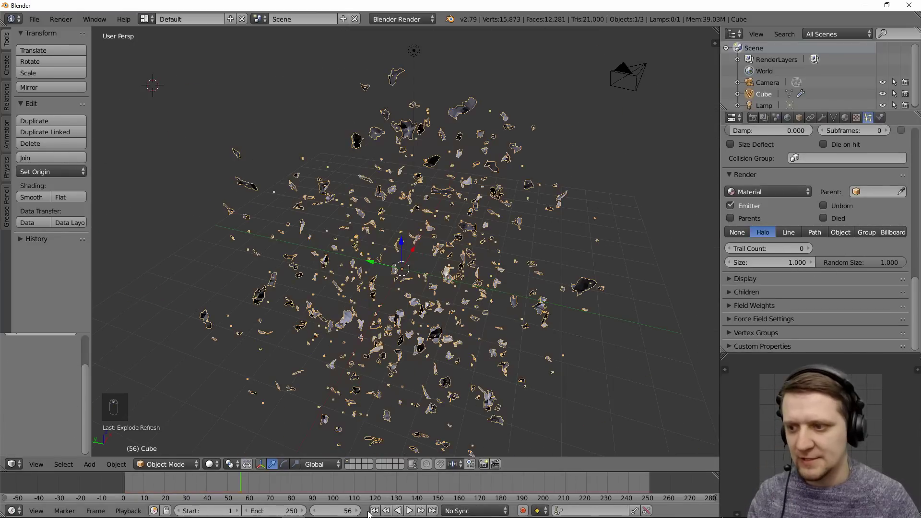
key(shift+Left)
scroll(437, 380, down, 3)
key(alt+a)
mouse_move(448, 336)
middle_down()
mouse_move(532, 289)
mouse_move(380, 341)
middle_up()
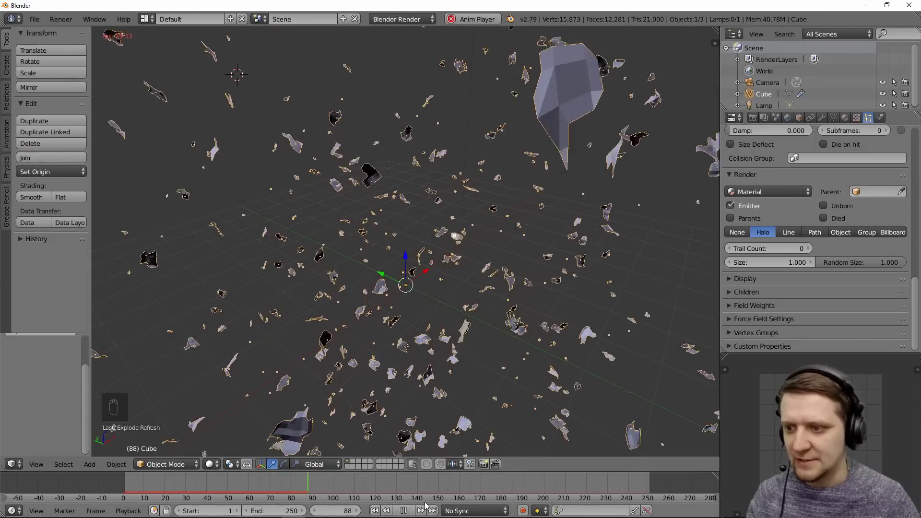
scroll(380, 342, down, 3)
click(397, 507)
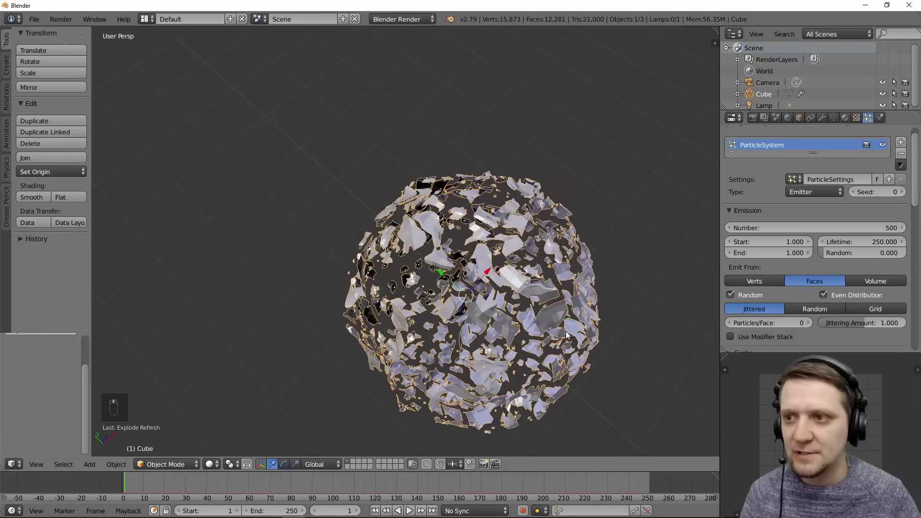
mouse_move(538, 229)
middle_down()
mouse_move(552, 271)
mouse_move(596, 249)
middle_up()
scroll(785, 232, up, 1)
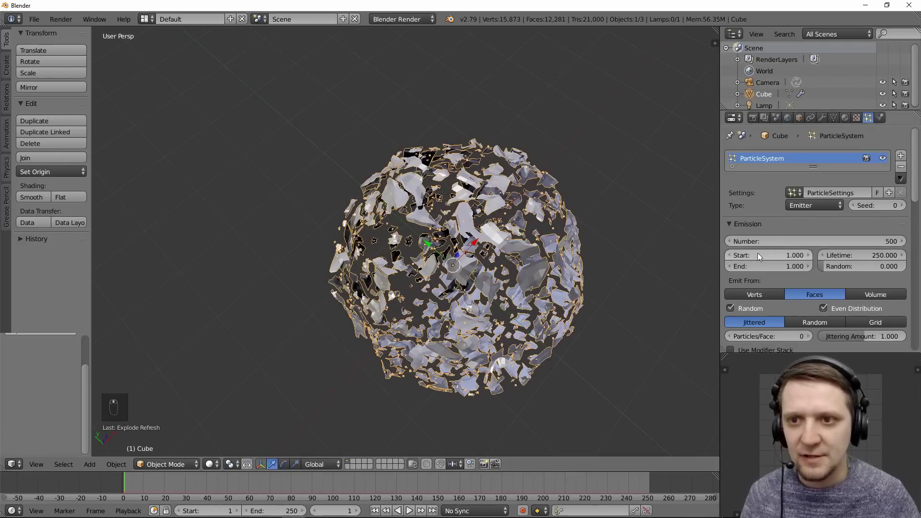
Step: Set particle emission to run from frame 2 to frame 40, then play the blast
click(796, 265)
text(40)
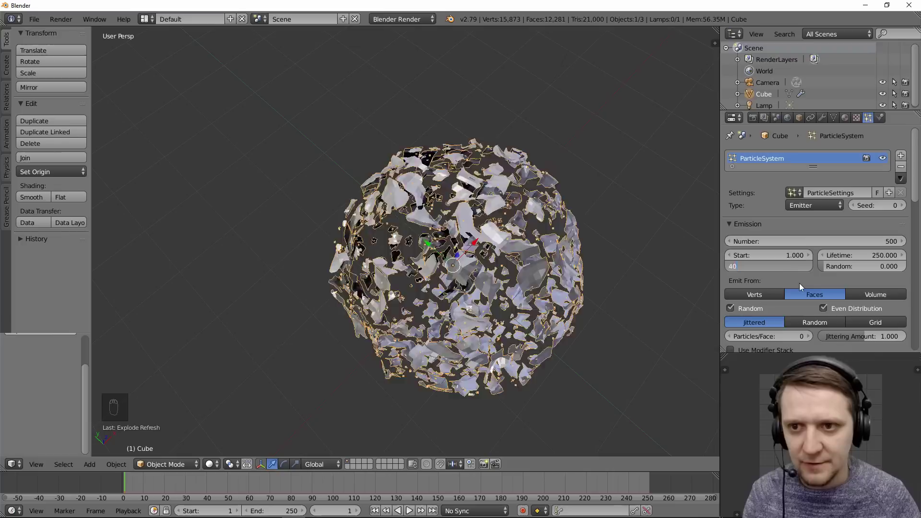
key(Return)
click(782, 255)
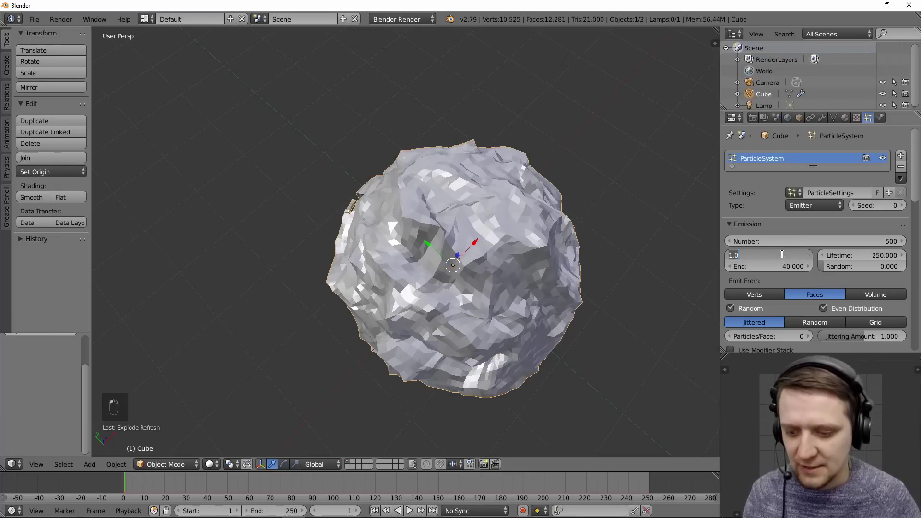
text(5)
text(2.000)
key(Return)
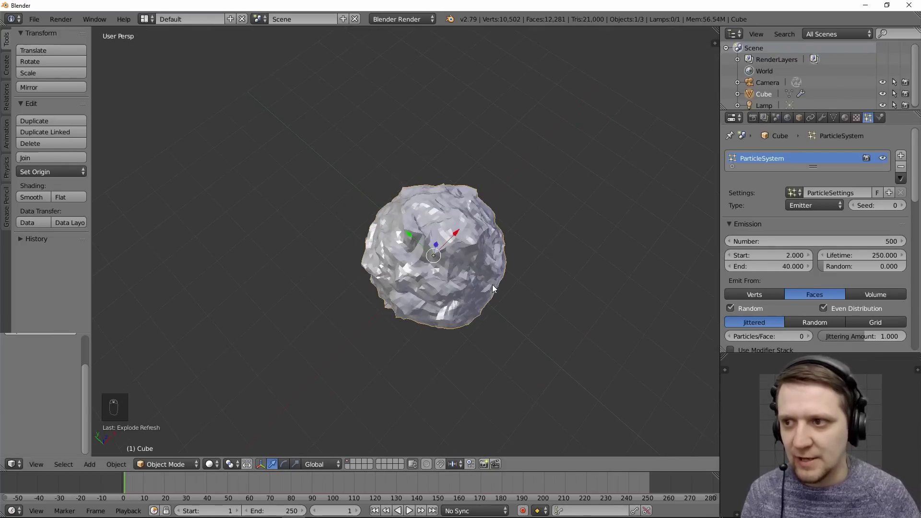
mouse_move(666, 285)
middle_down()
mouse_move(491, 229)
mouse_move(476, 235)
middle_up()
scroll(490, 227, down, 3)
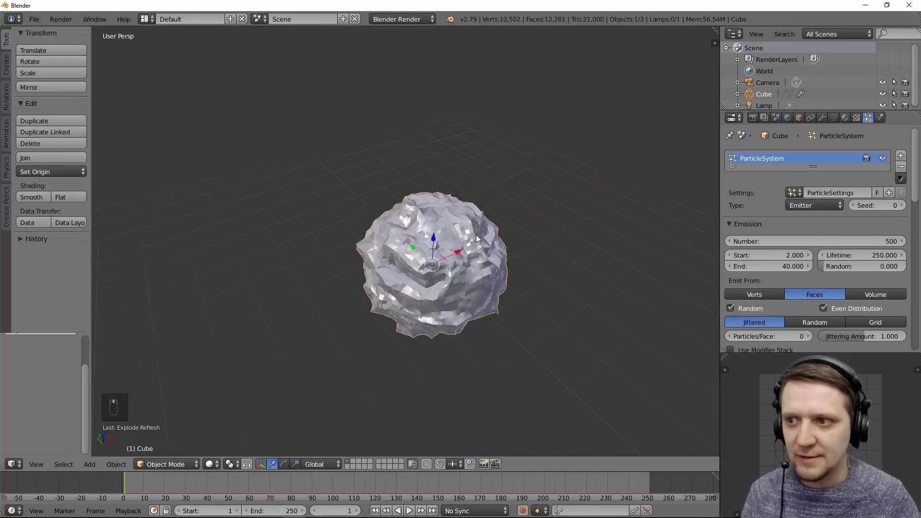
key(alt+a)
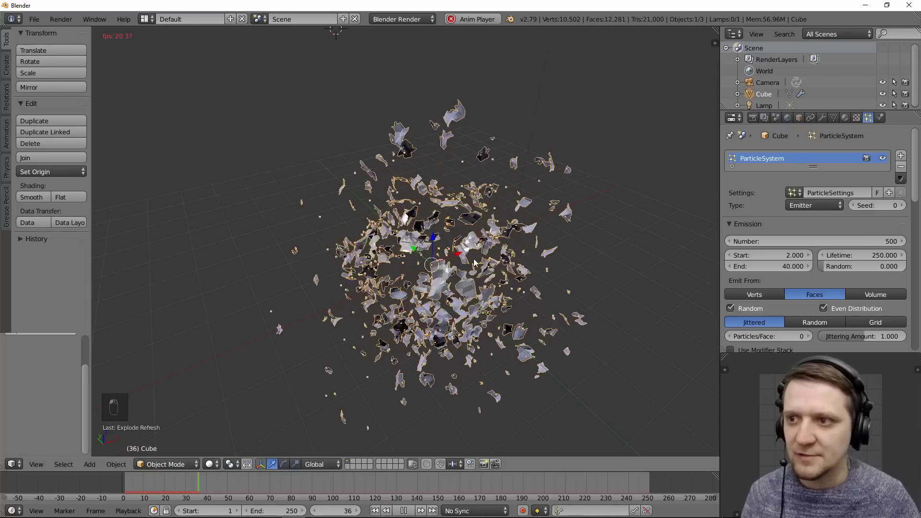
scroll(478, 250, down, 3)
Step: Change the emission end frame to 30 and stop playback after orbiting the particle cloud
click(734, 267)
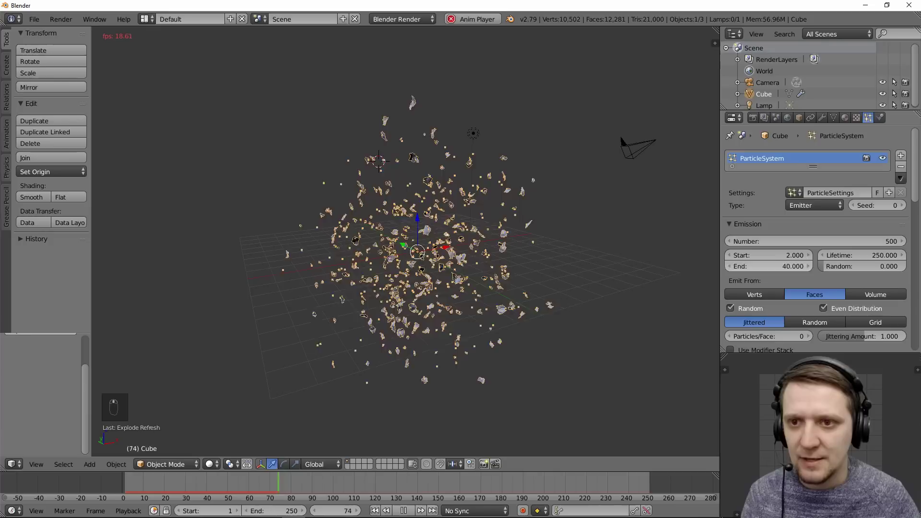
text(3)
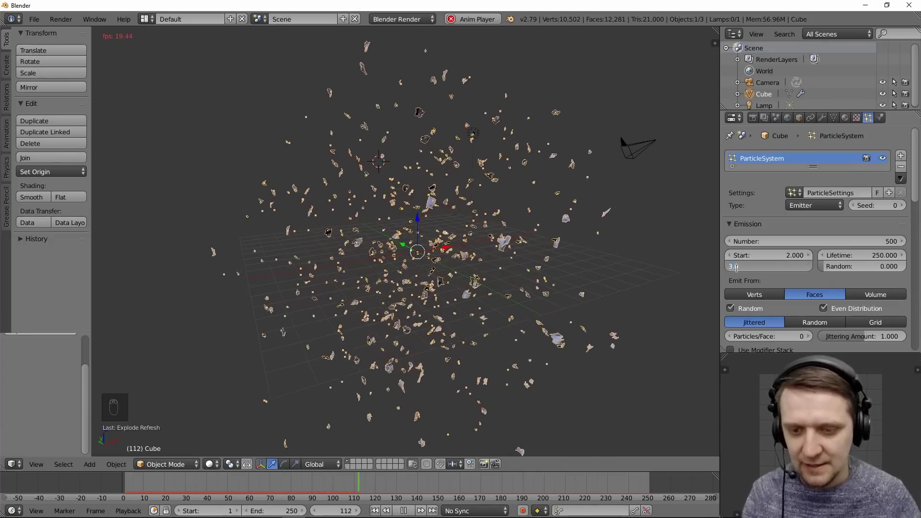
text(0.00)
key(Return)
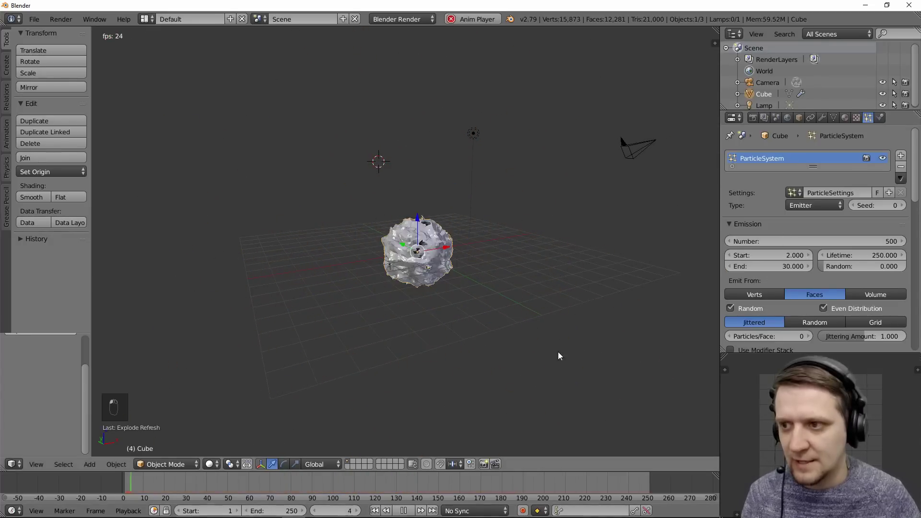
middle_drag(545, 252, 445, 242)
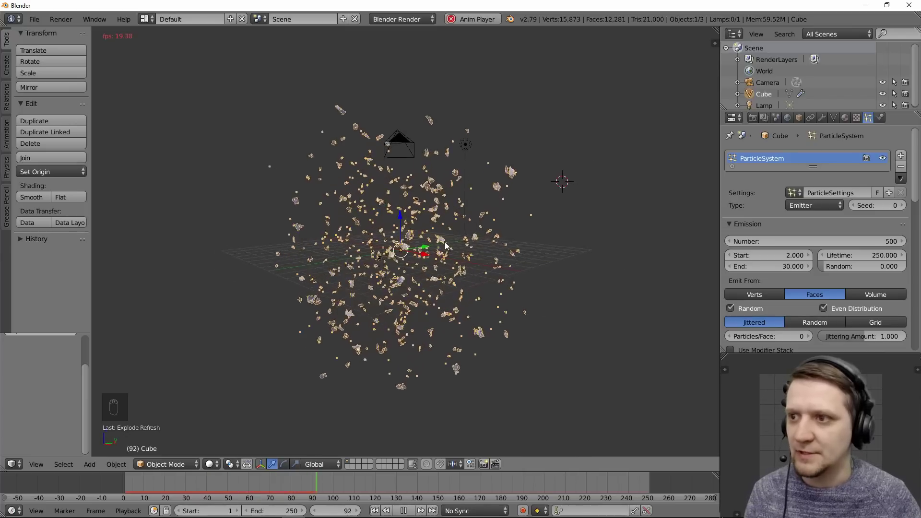
middle_drag(532, 240, 516, 258)
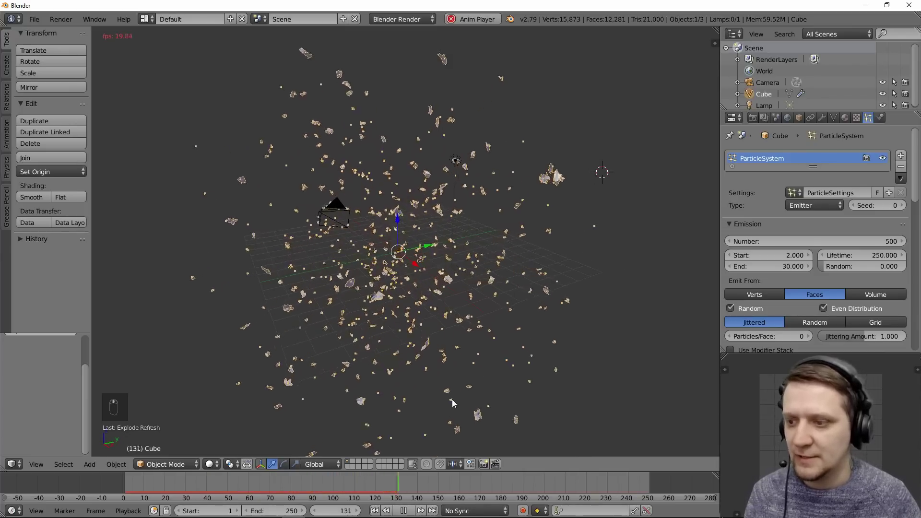
key(alt+a)
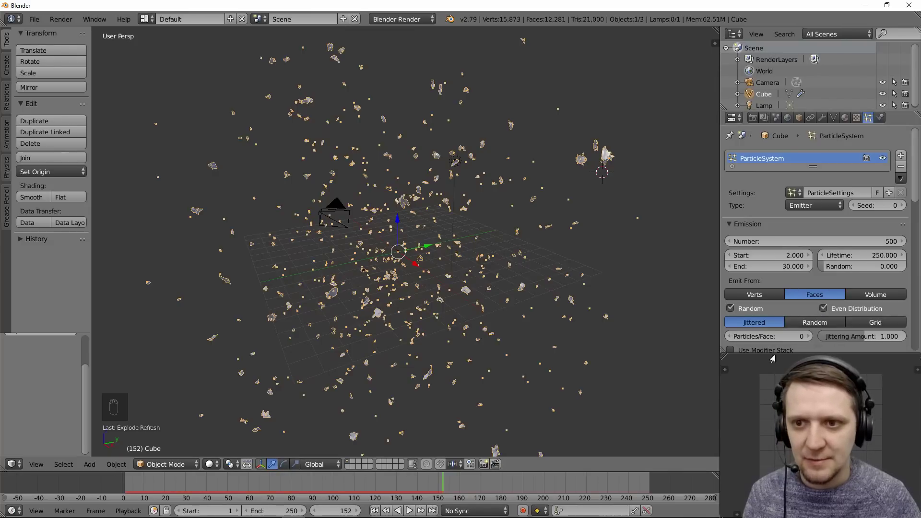
Step: Switch face emission from Jittered to Random distribution and replay the blast from the start
click(815, 322)
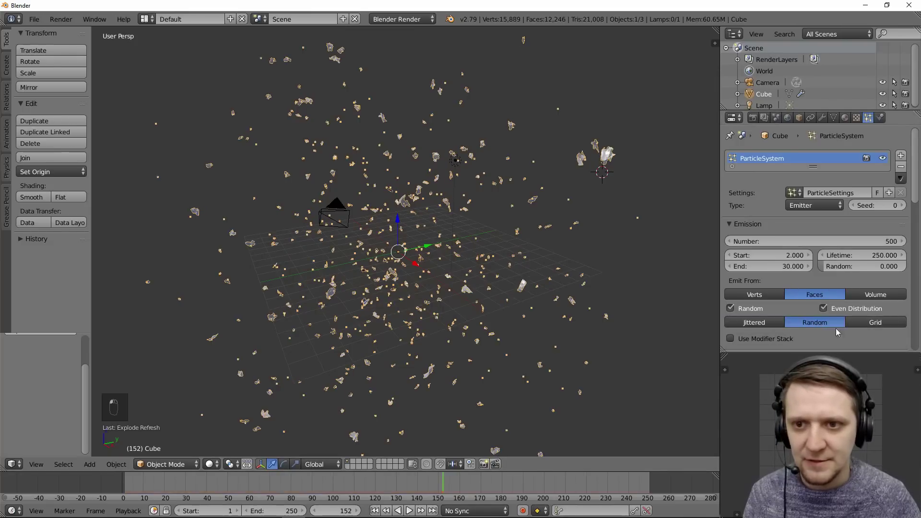
scroll(828, 330, down, 2)
click(376, 510)
click(408, 510)
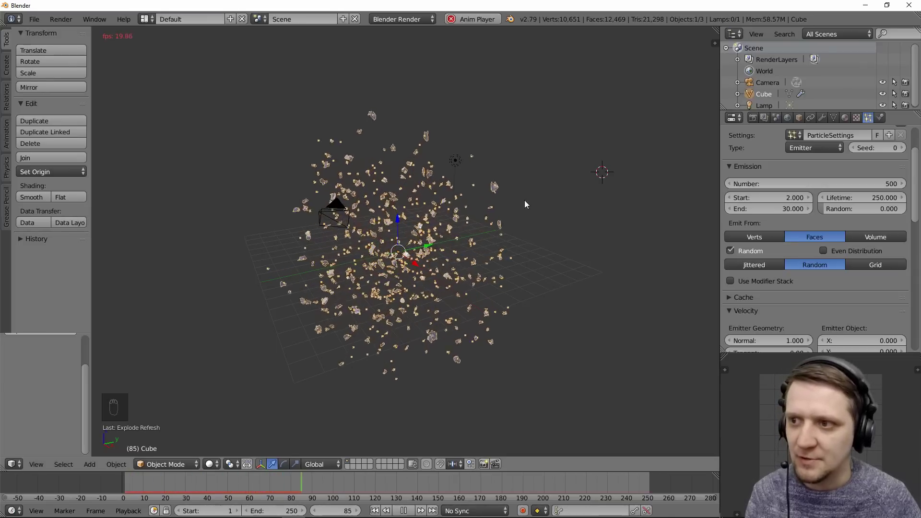
mouse_move(543, 203)
middle_down()
mouse_move(542, 219)
mouse_move(498, 235)
mouse_move(519, 238)
middle_up()
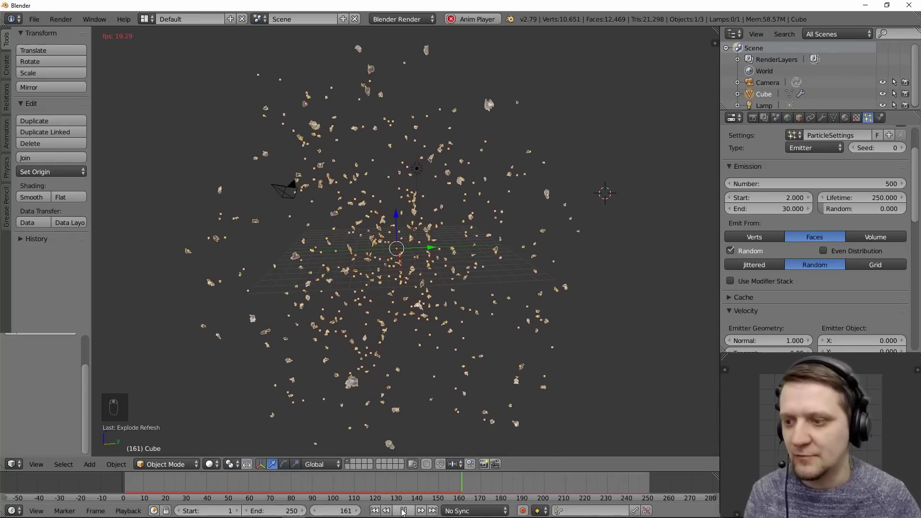
scroll(459, 426, down, 4)
key(alt+a)
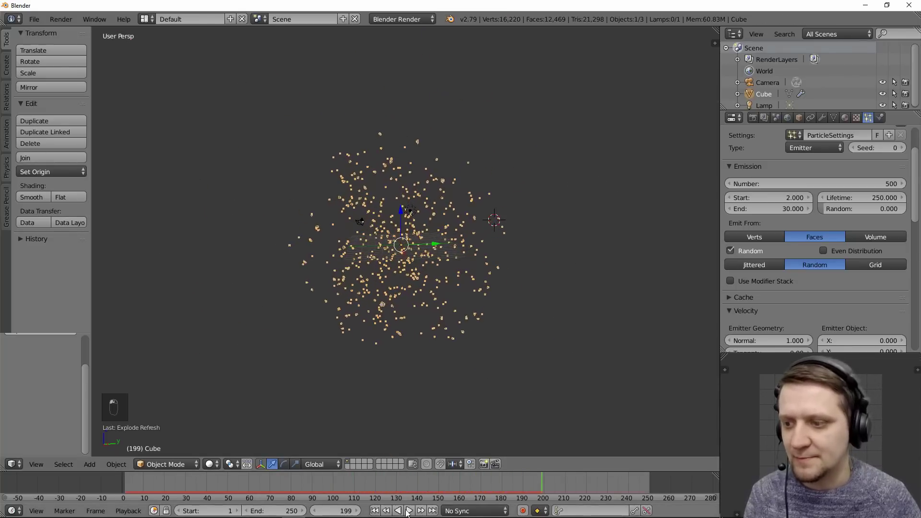
scroll(459, 360, up, 4)
scroll(794, 195, up, 3)
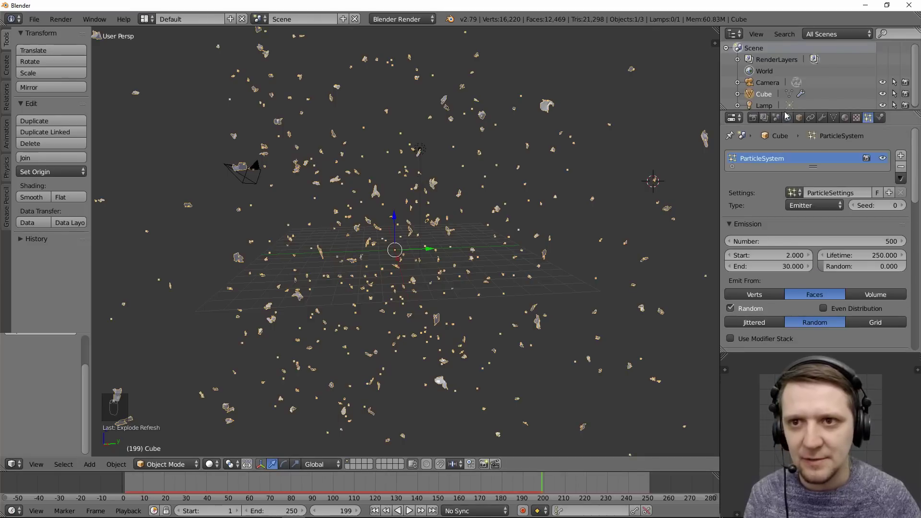
Step: Set the scene gravity Z value to -0.2
click(776, 117)
scroll(828, 230, down, 2)
click(879, 223)
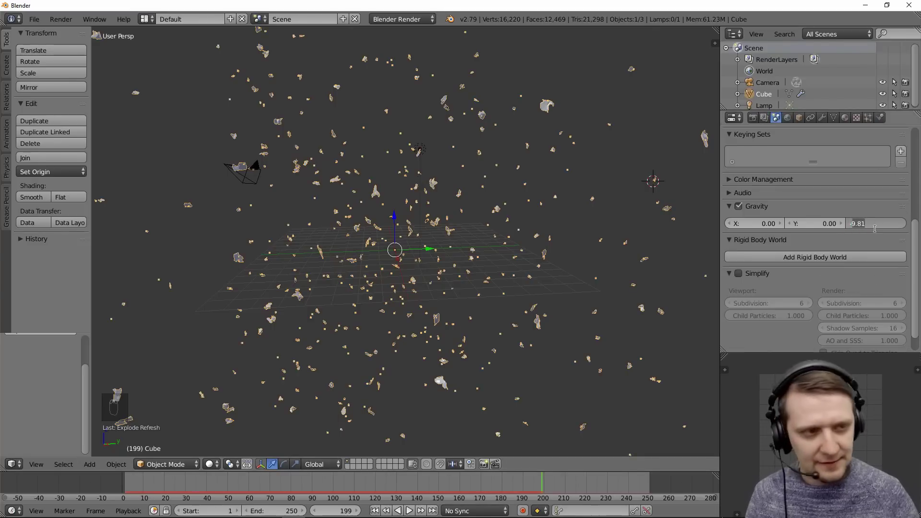
text(-0.2)
key(Return)
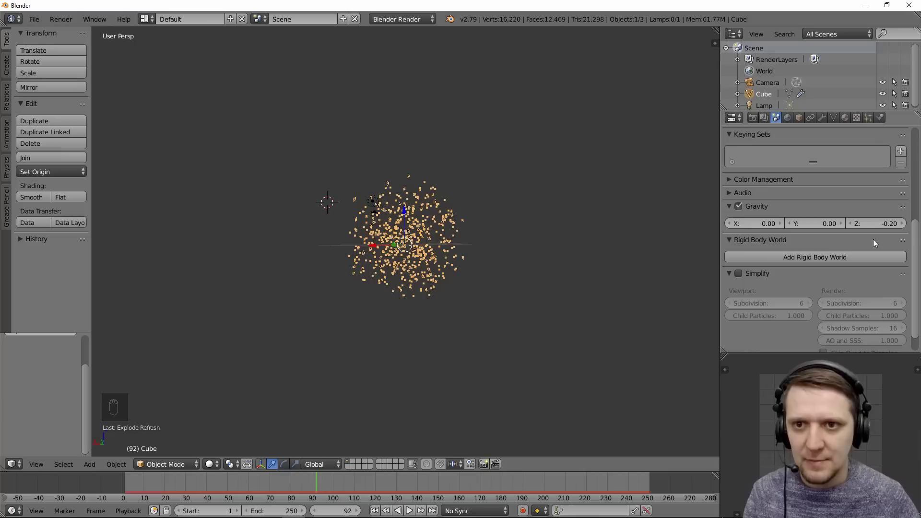
Step: Replay the blast from frame 1, pausing at frame 50 to inspect the drifting fragments
click(375, 512)
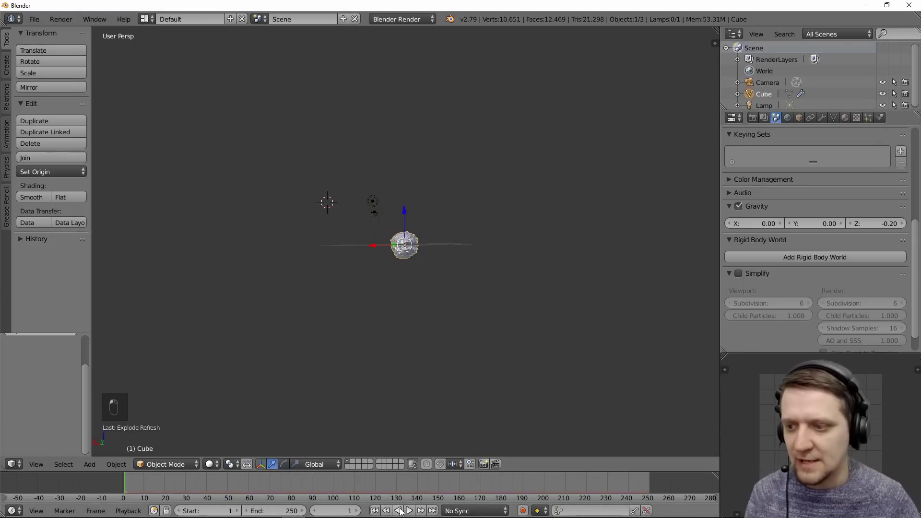
click(409, 511)
scroll(423, 241, up, 4)
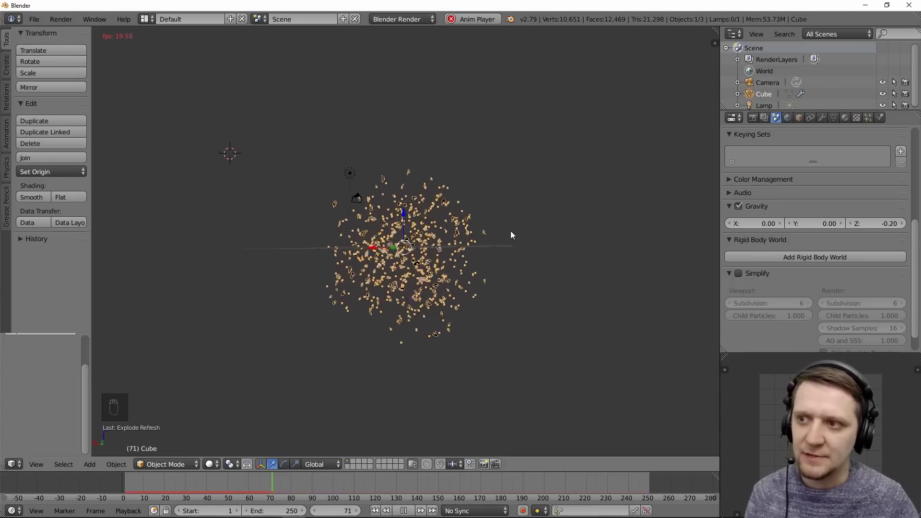
scroll(536, 239, down, 3)
mouse_move(537, 238)
middle_down()
mouse_move(449, 245)
mouse_move(506, 239)
mouse_move(535, 249)
mouse_move(500, 226)
middle_up()
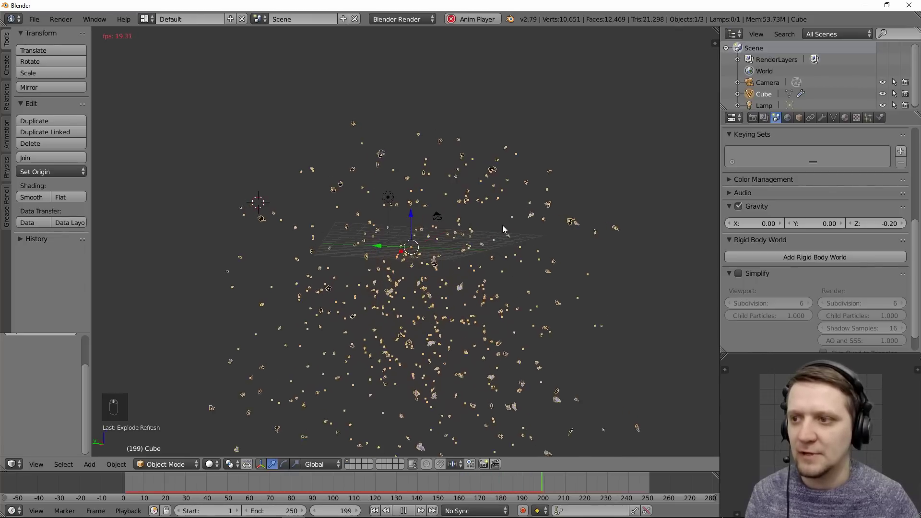
scroll(503, 226, down, 3)
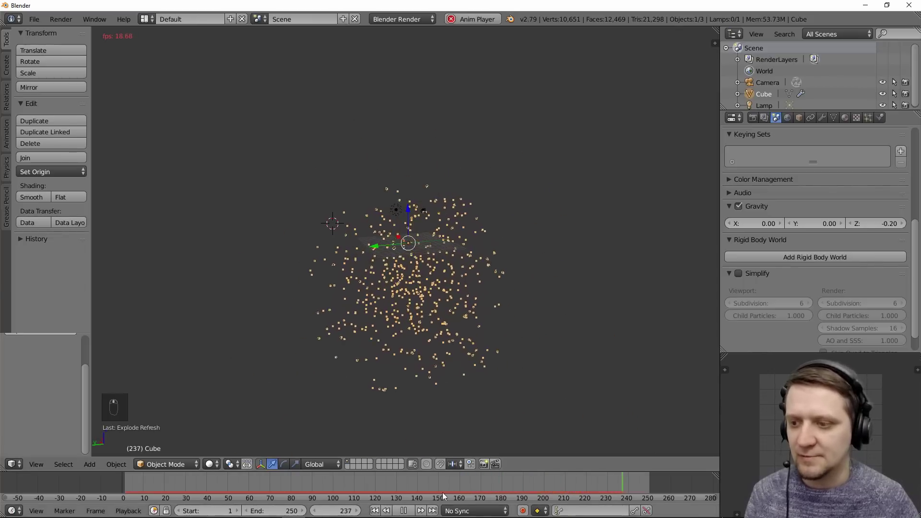
click(403, 511)
click(410, 511)
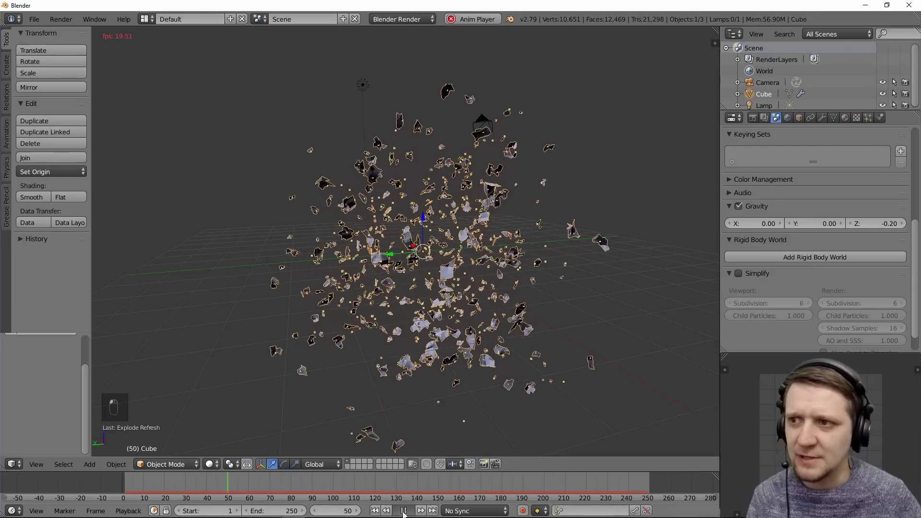
click(403, 511)
scroll(421, 138, up, 3)
scroll(310, 172, up, 3)
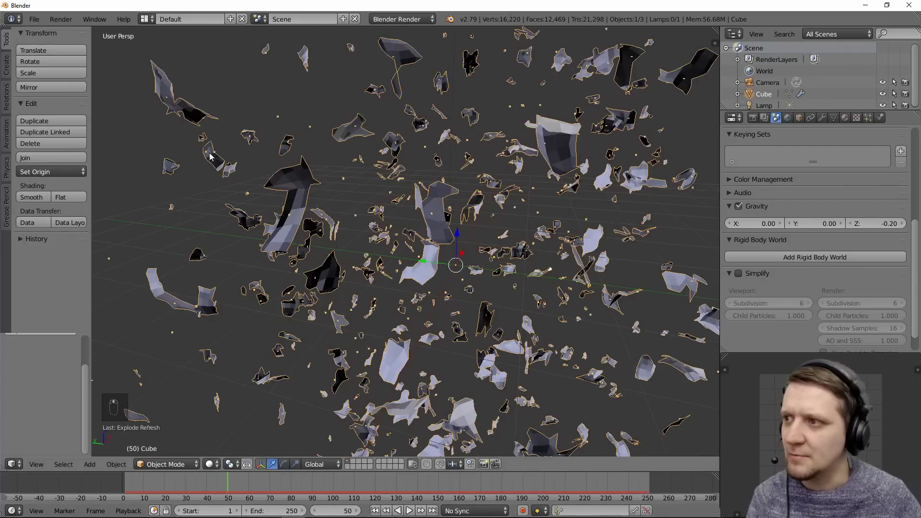
scroll(210, 157, down, 4)
middle_drag(314, 204, 440, 173)
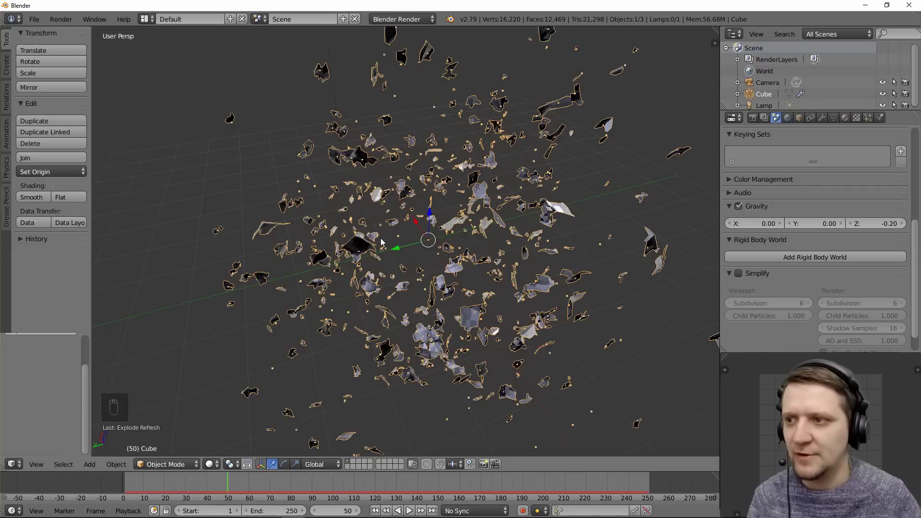
Step: Collapse the existing modifier panels and add a Solidify modifier to the cube
click(821, 118)
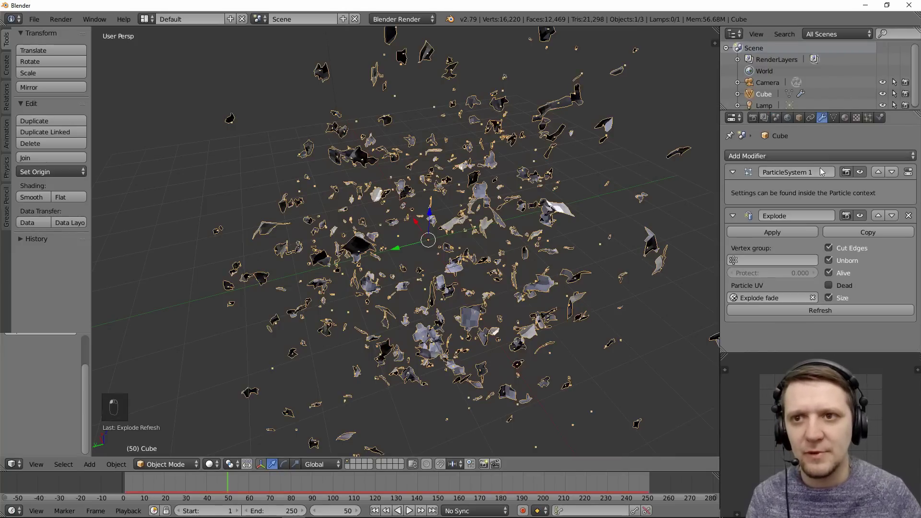
click(732, 216)
click(732, 173)
click(744, 157)
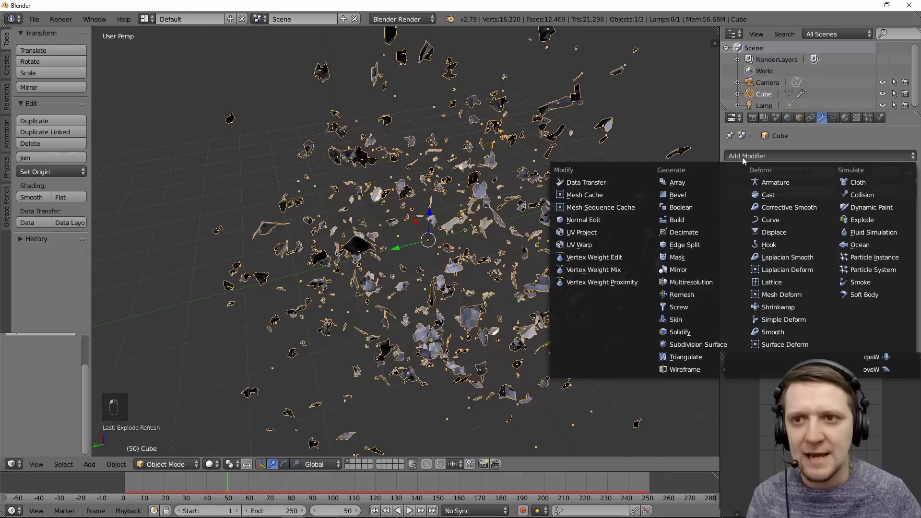
click(686, 333)
scroll(555, 263, up, 2)
scroll(378, 275, up, 2)
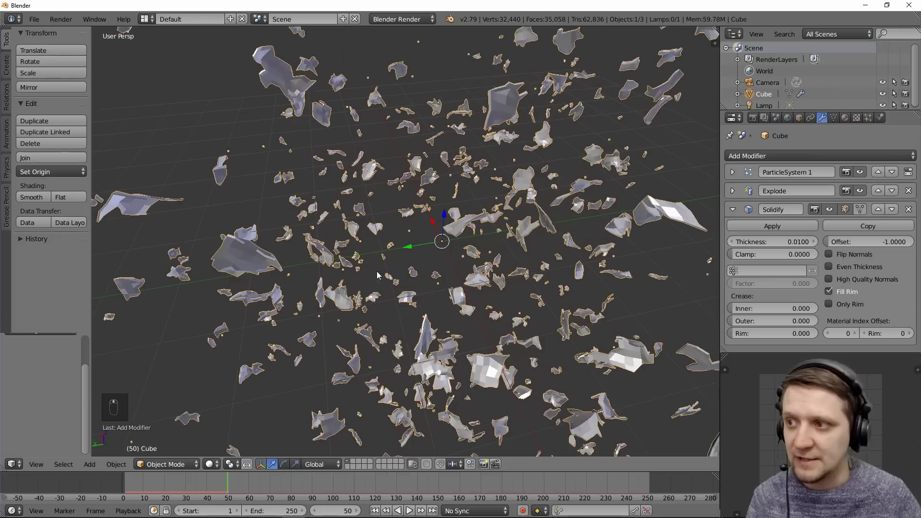
Step: Set the Solidify thickness, settling on 0.1, and preview the explosion
click(736, 243)
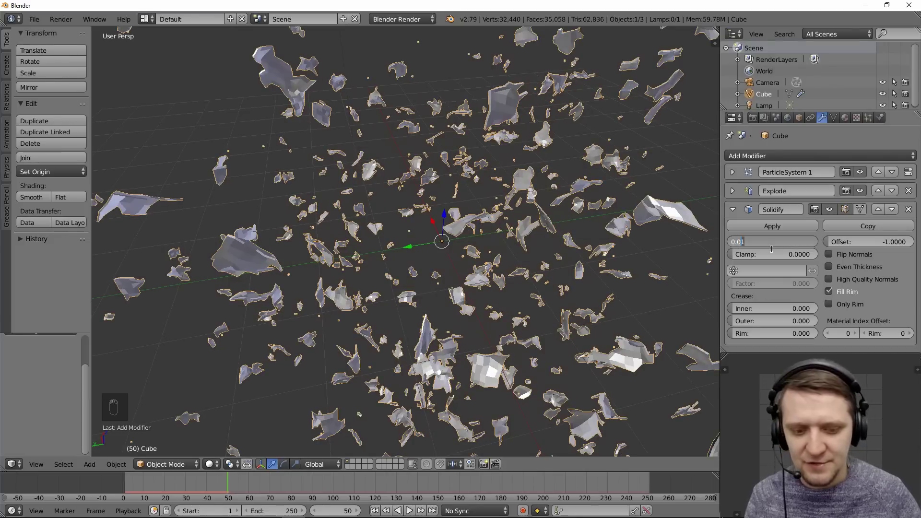
key(BackSpace)
text(2)
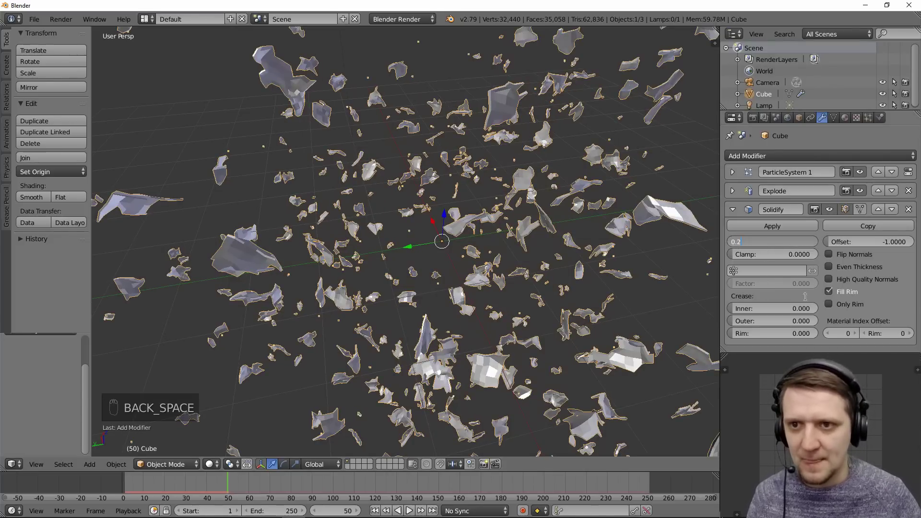
key(Return)
scroll(464, 325, down, 5)
key(shift+Left)
key(alt+a)
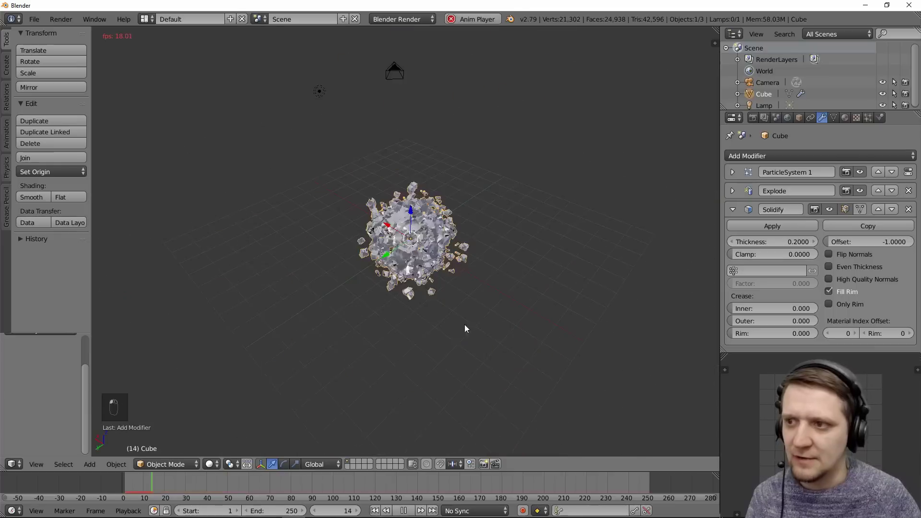
scroll(477, 307, up, 2)
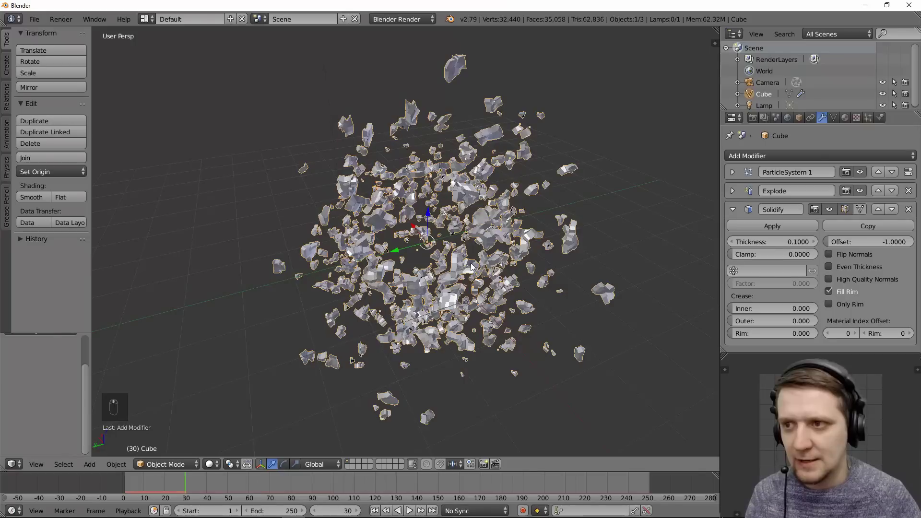
Step: Set the particle render Size to 0.5
click(868, 118)
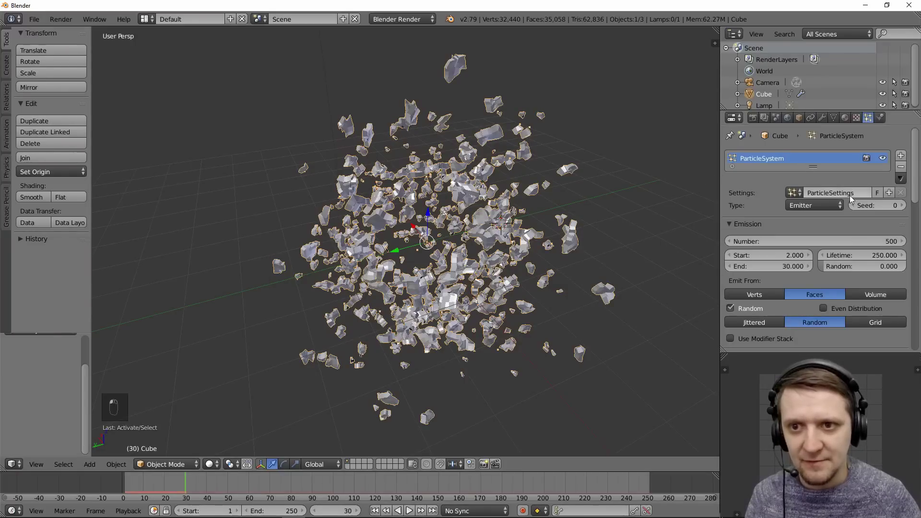
scroll(850, 195, down, 2)
scroll(850, 195, down, 2)
scroll(872, 193, down, 2)
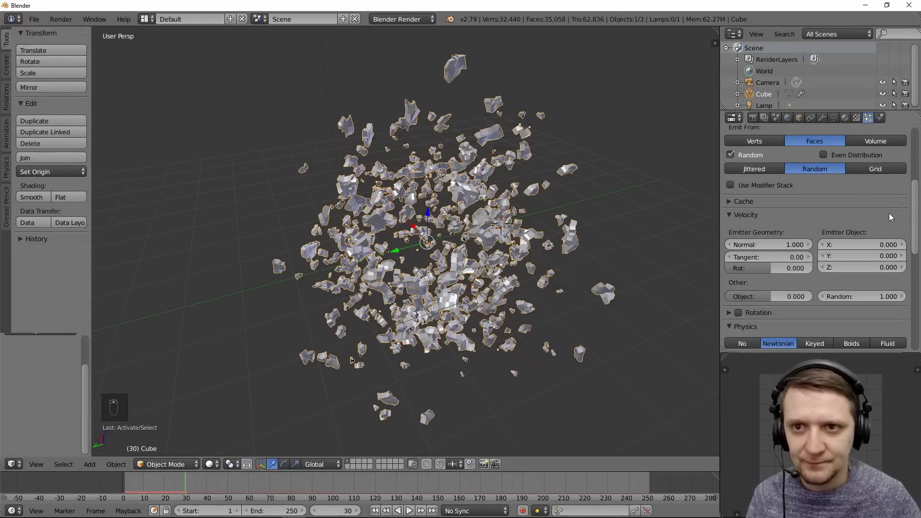
scroll(889, 213, down, 8)
click(780, 250)
text(0.5)
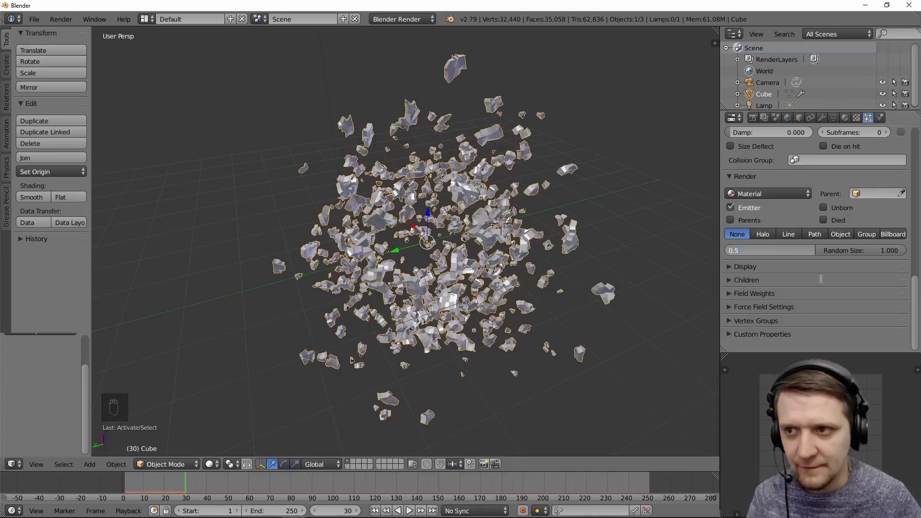
key(Return)
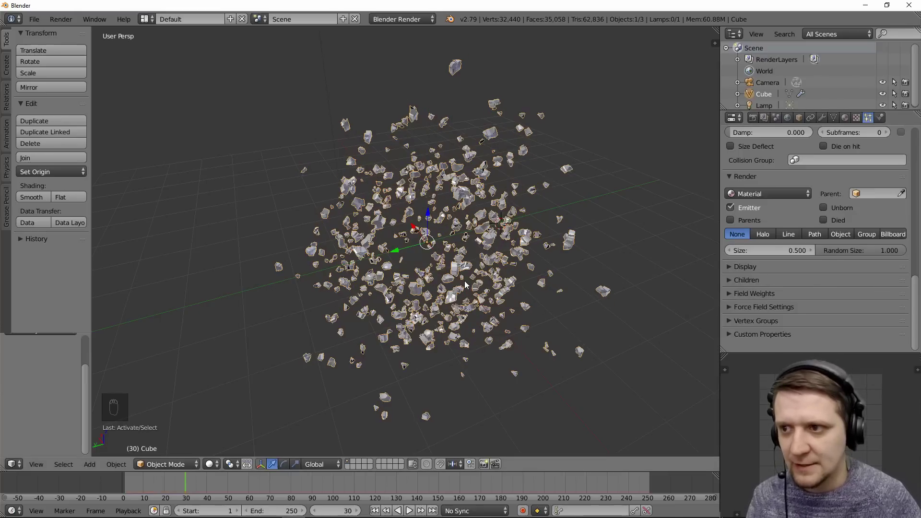
Step: Replay the burst, inspect the particle cloud, then return to frame 1
click(374, 510)
click(409, 511)
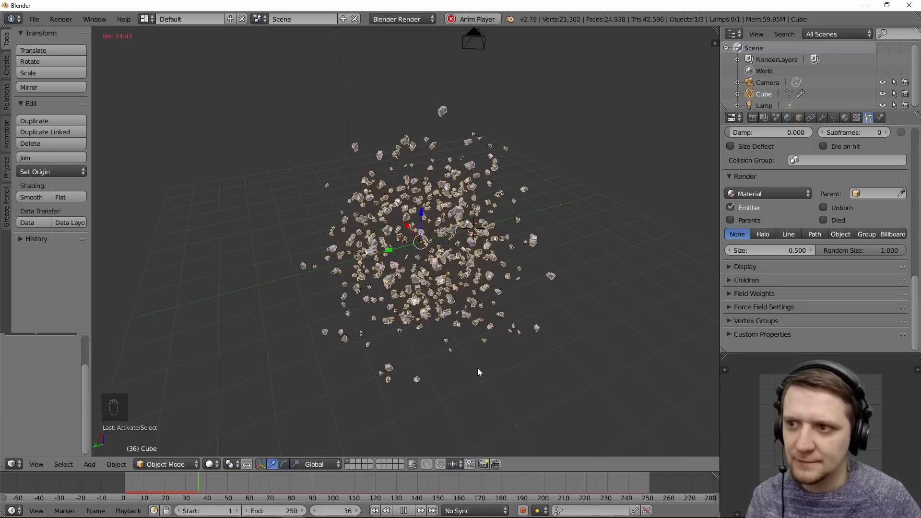
scroll(478, 372, down, 4)
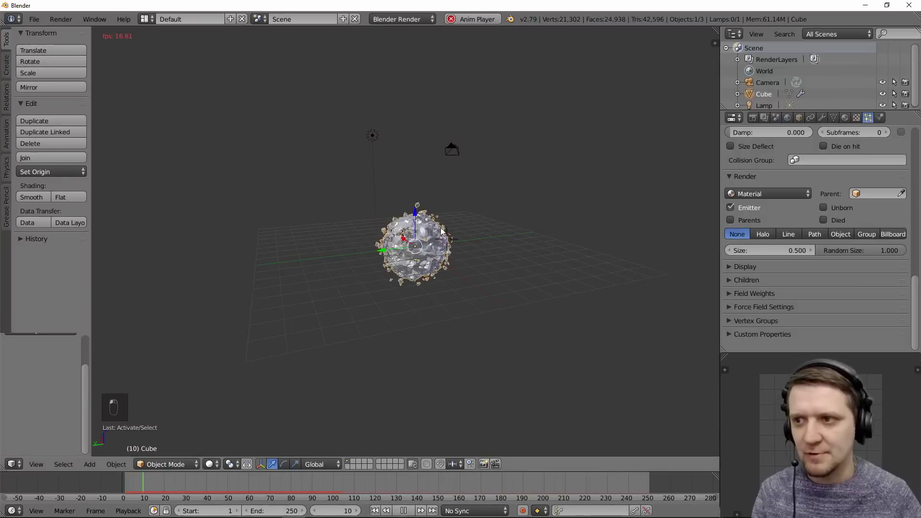
scroll(478, 239, up, 2)
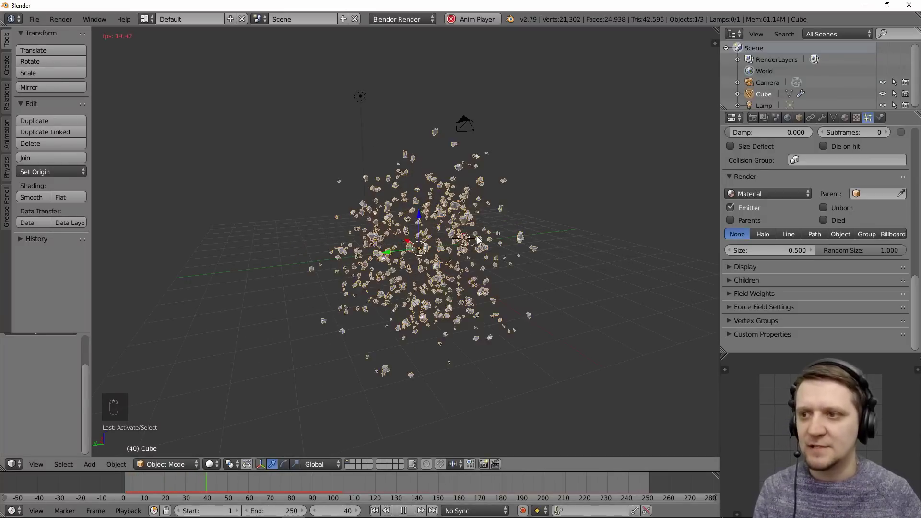
key(alt+a)
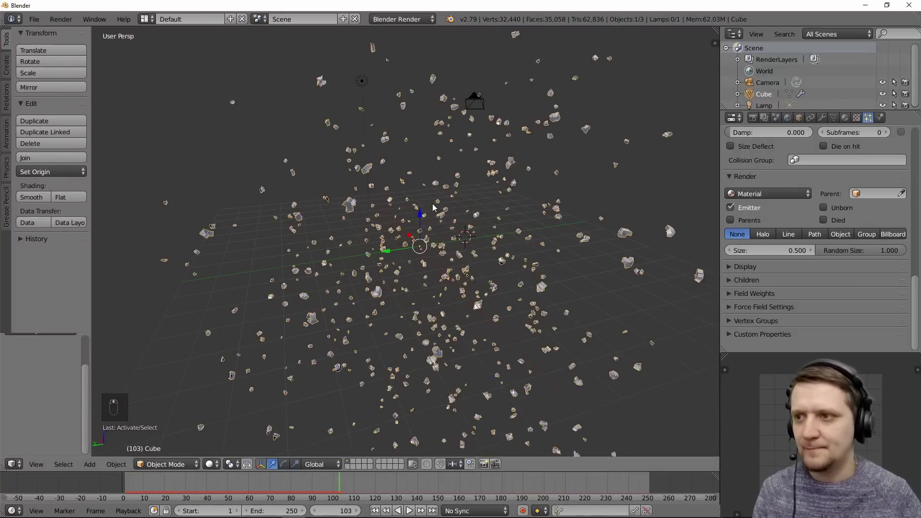
middle_drag(433, 209, 519, 236)
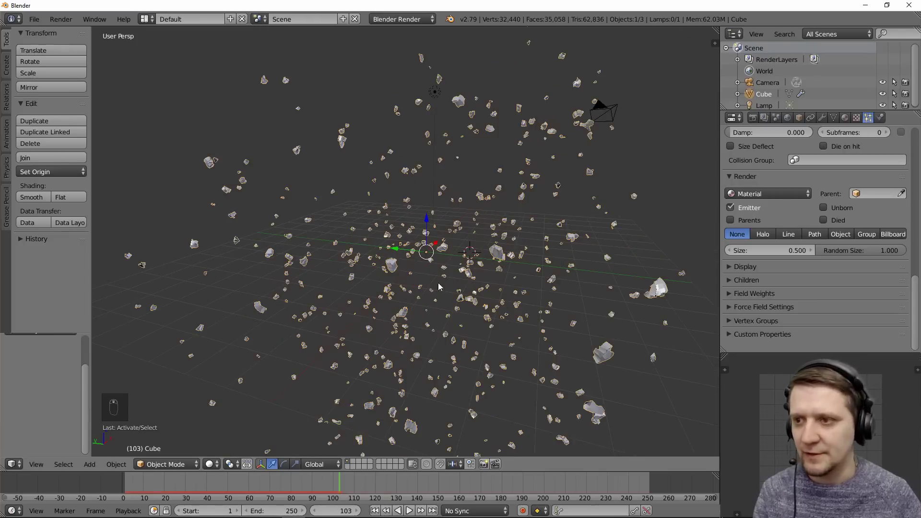
scroll(502, 263, down, 3)
scroll(515, 277, down, 3)
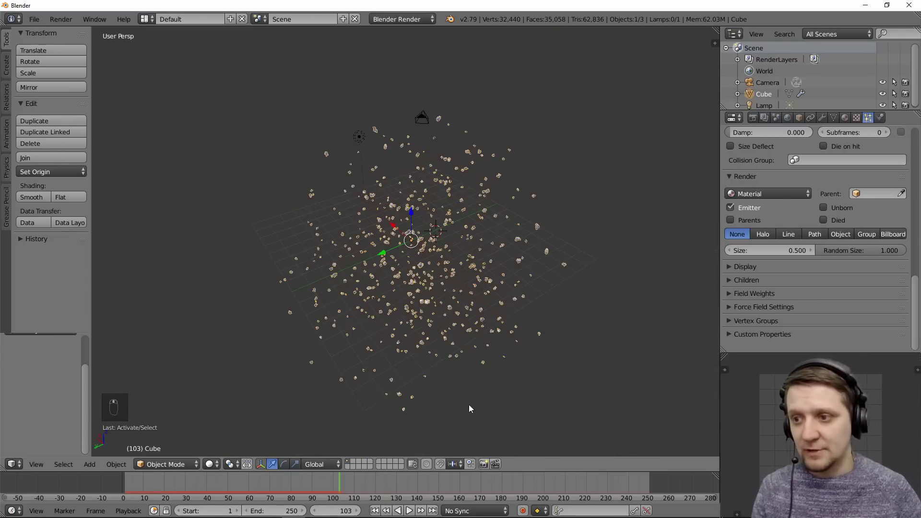
click(375, 510)
Step: Add Quick Smoke to the cube and scale the smoke domain by 10
click(118, 465)
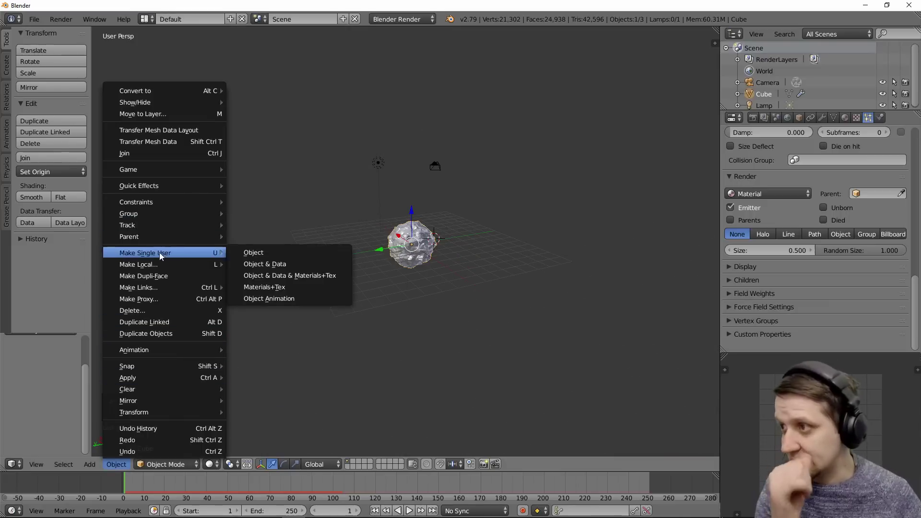
mouse_move(139, 186)
click(273, 207)
text(s)
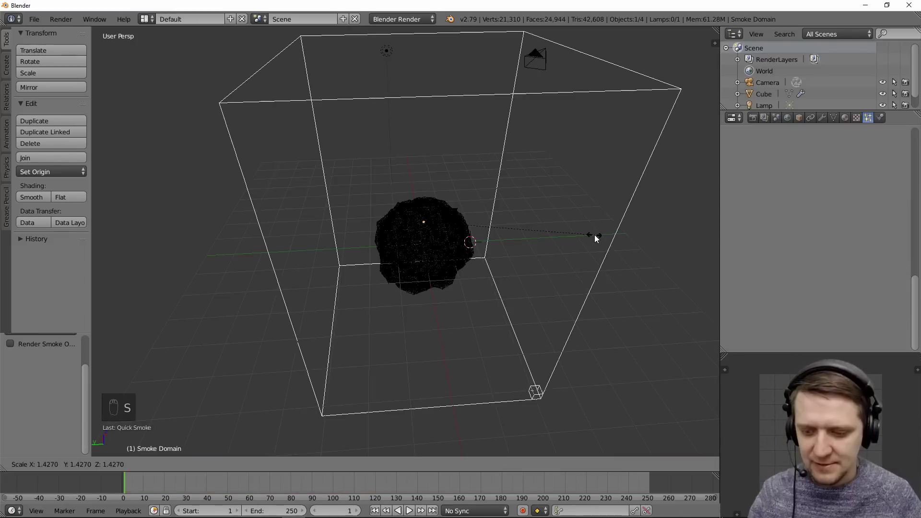
text(10)
key(Return)
scroll(477, 257, down, 8)
mouse_move(478, 258)
middle_down()
mouse_move(555, 230)
mouse_move(549, 269)
mouse_move(514, 259)
middle_up()
scroll(514, 259, down, 5)
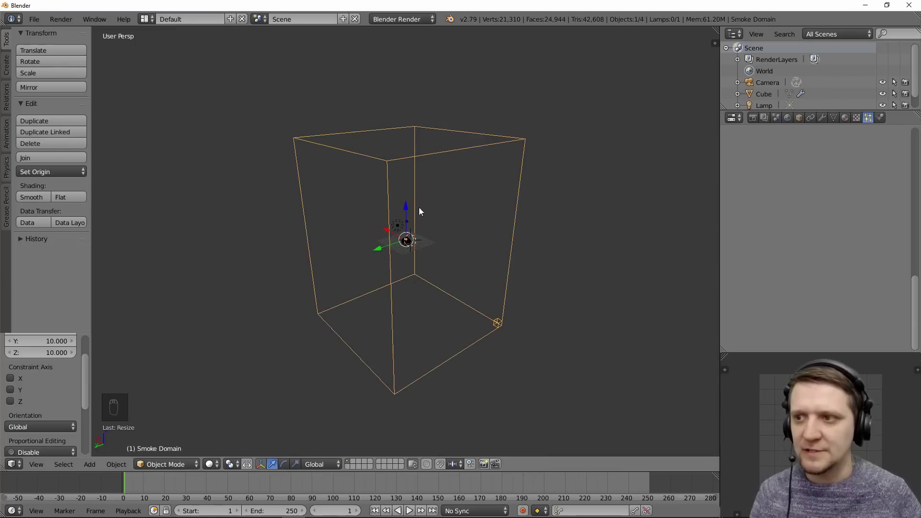
mouse_move(419, 211)
middle_down()
mouse_move(384, 199)
mouse_move(406, 251)
mouse_move(547, 246)
mouse_move(597, 186)
middle_up()
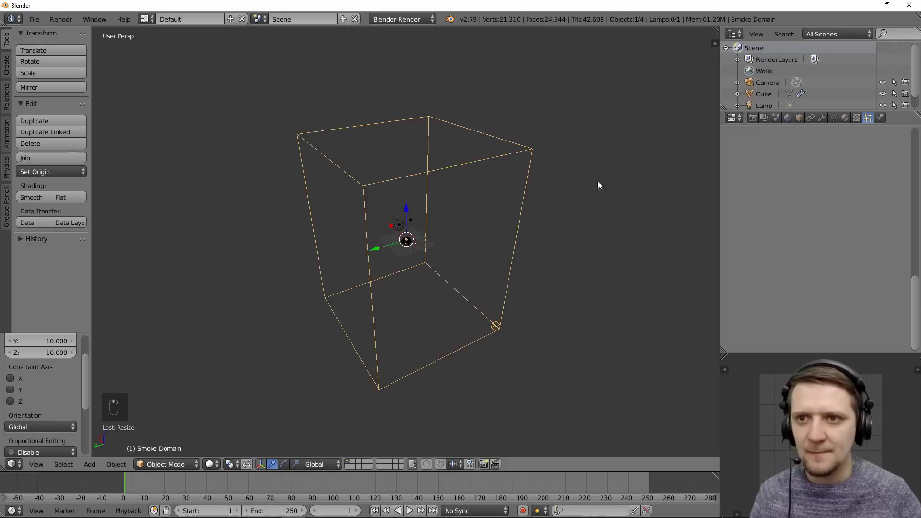
Step: Select the cube, play the smoke simulation to watch the cloud, then select the domain
right_click(407, 240)
scroll(407, 239, up, 5)
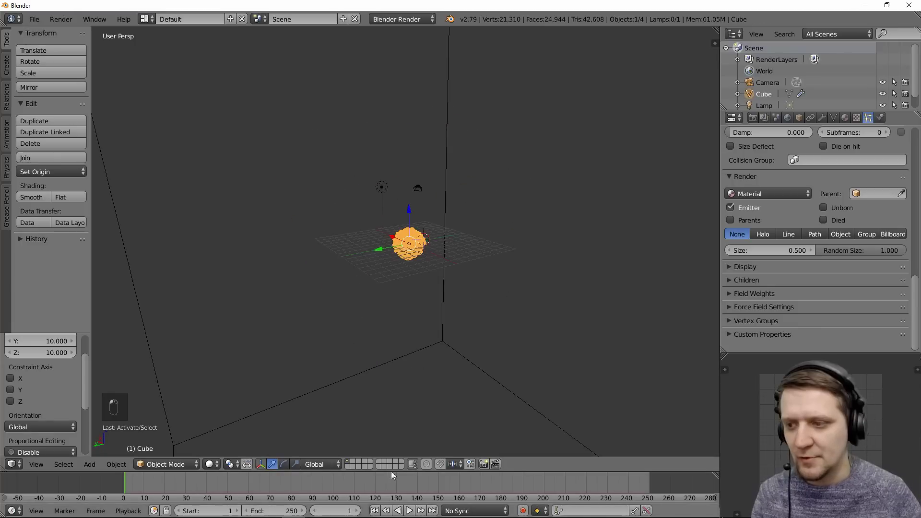
click(411, 510)
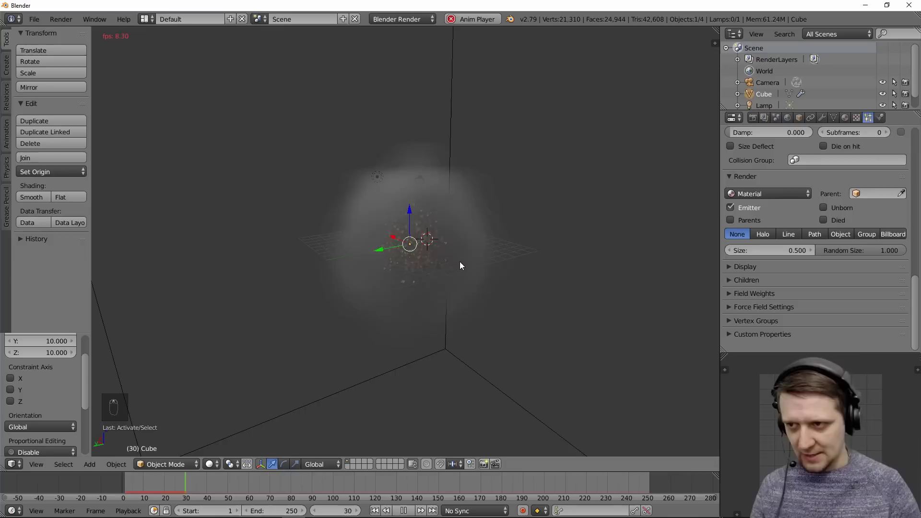
scroll(463, 237, down, 4)
middle_drag(470, 273, 470, 268)
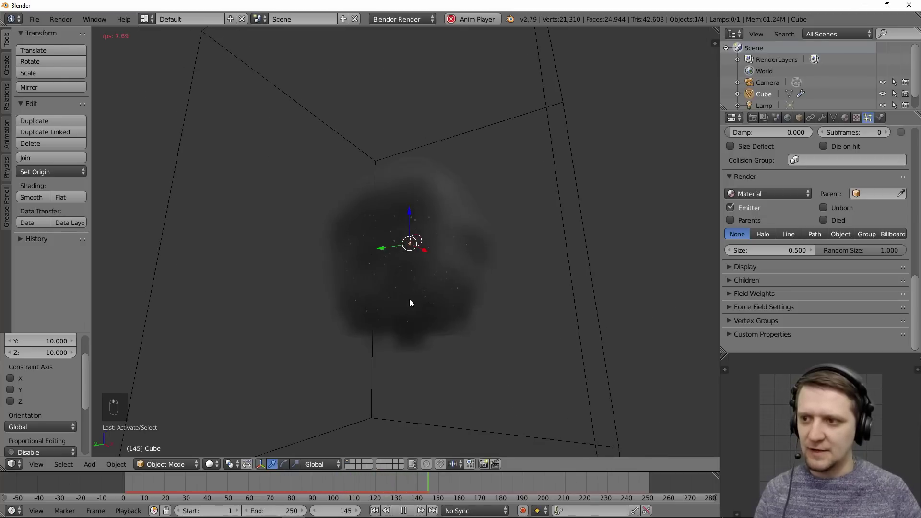
mouse_move(448, 290)
middle_down()
mouse_move(513, 322)
mouse_move(404, 326)
middle_up()
middle_drag(465, 343, 523, 354)
key(alt+a)
scroll(442, 333, down, 3)
right_click(521, 377)
scroll(467, 288, up, 5)
middle_drag(467, 287, 476, 290)
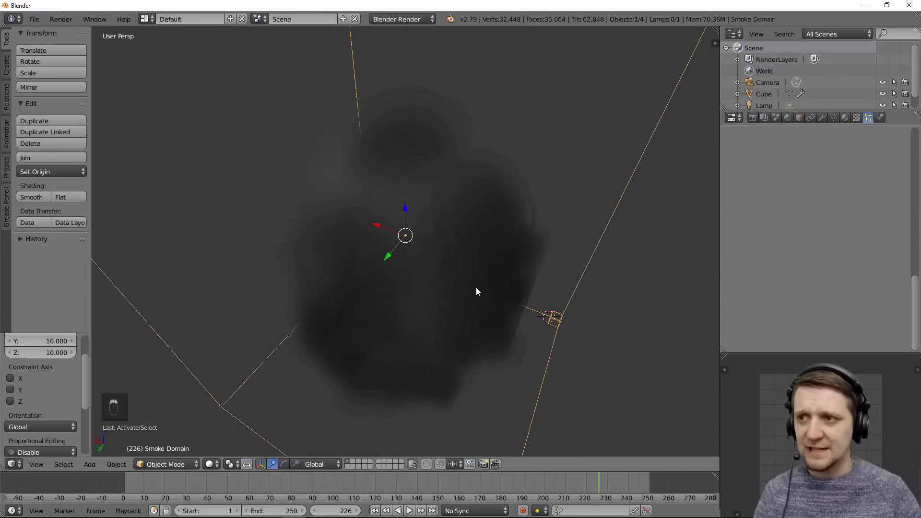
Step: Change the smoke domain's resolution Divisions from 32 to 64 and replay until frame 60
click(822, 118)
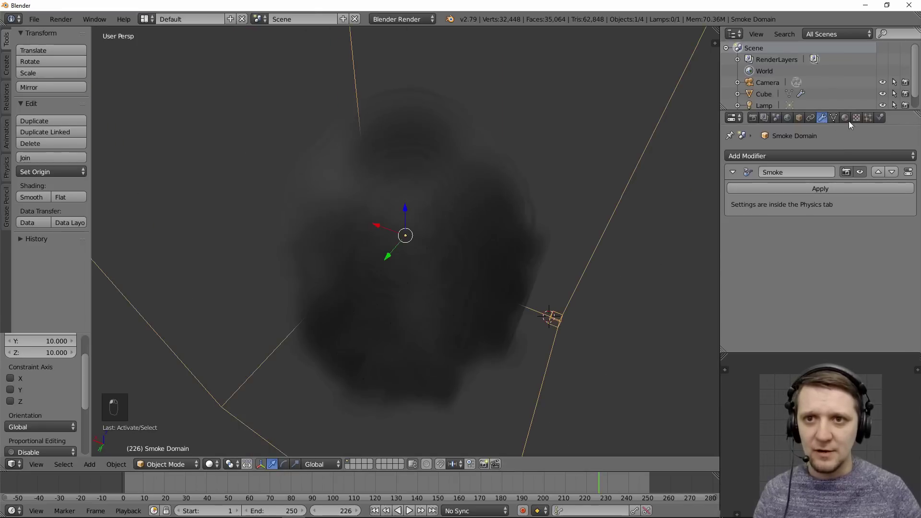
click(879, 117)
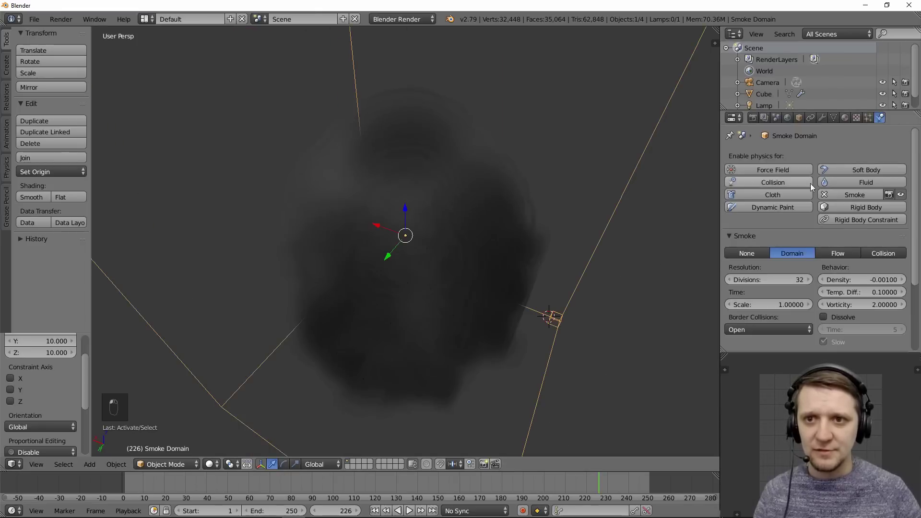
click(791, 281)
text(64)
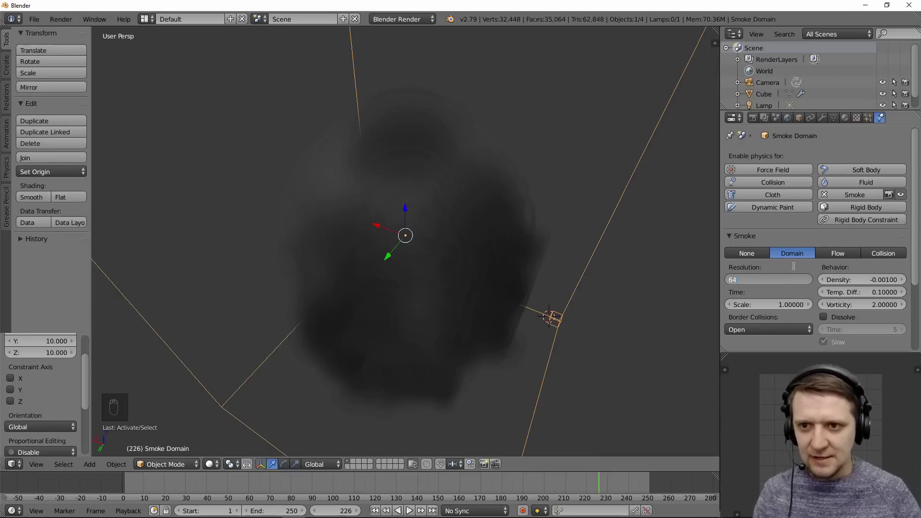
key(Return)
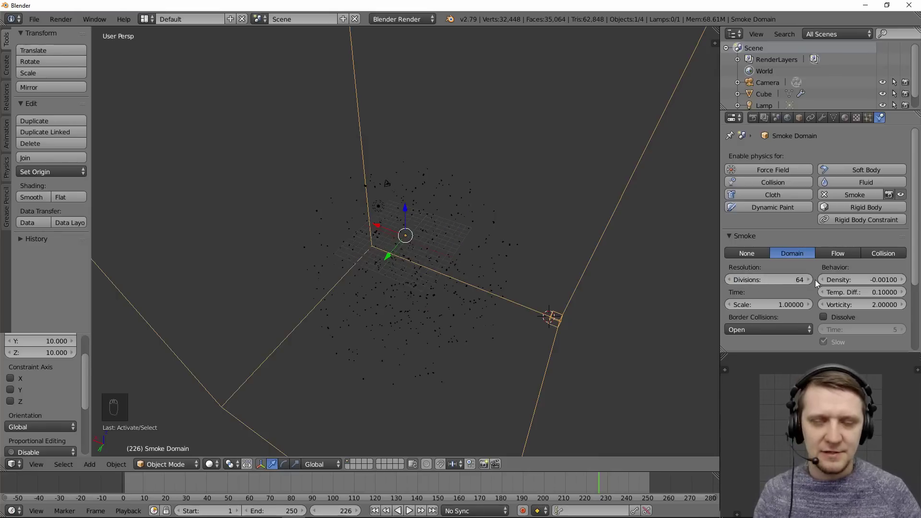
middle_drag(477, 259, 400, 237)
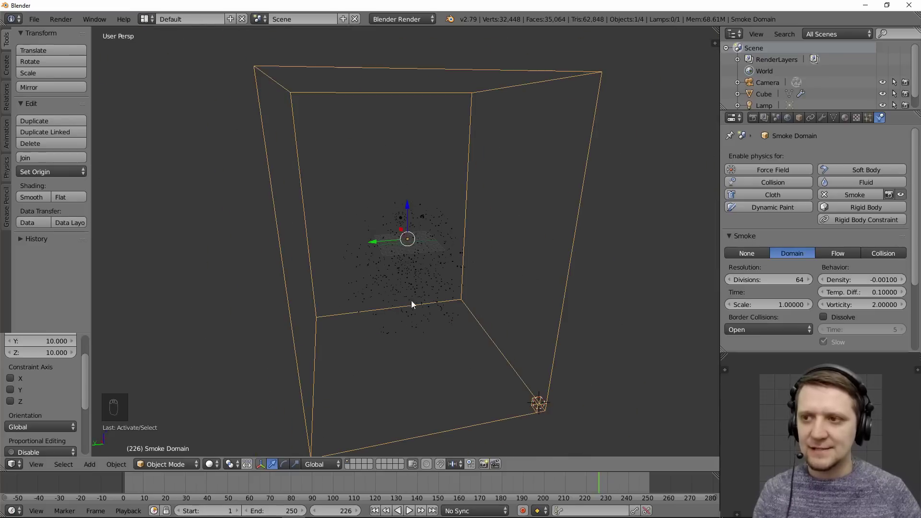
scroll(508, 230, up, 2)
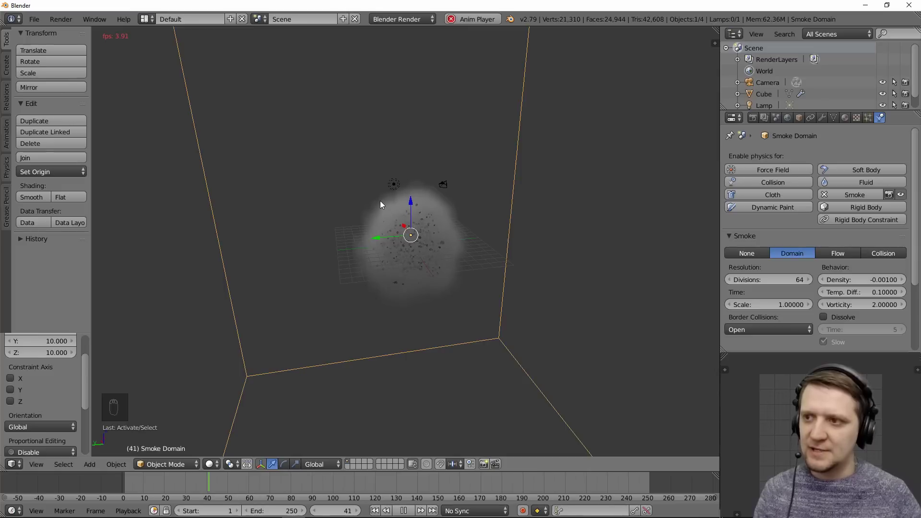
scroll(395, 206, up, 2)
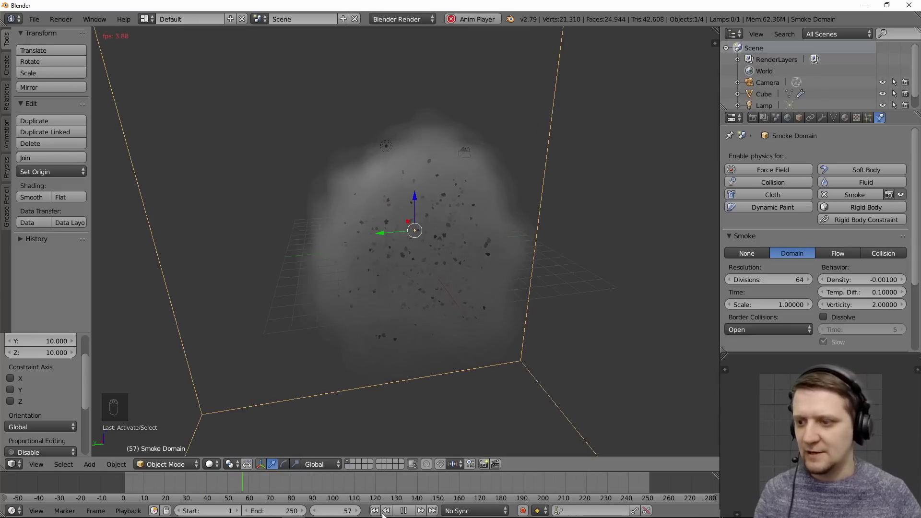
key(alt+a)
scroll(441, 364, down, 3)
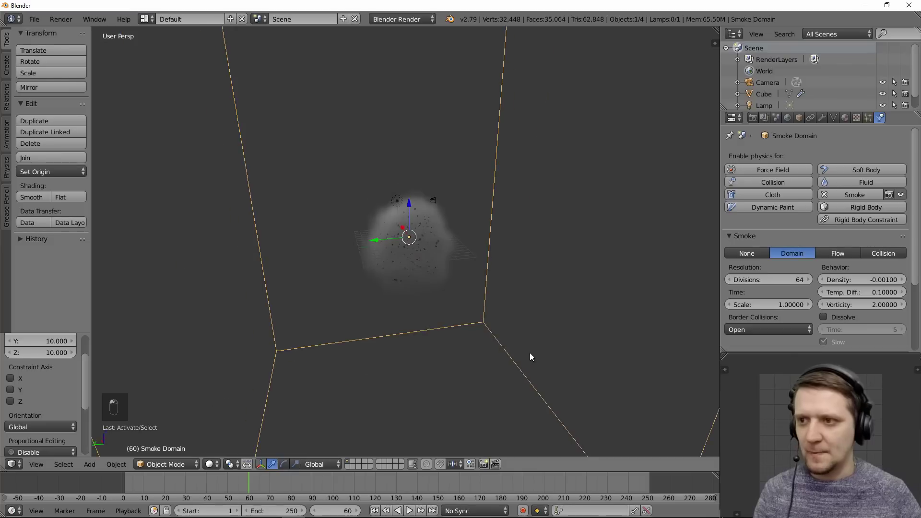
scroll(530, 355, down, 2)
scroll(743, 286, down, 3)
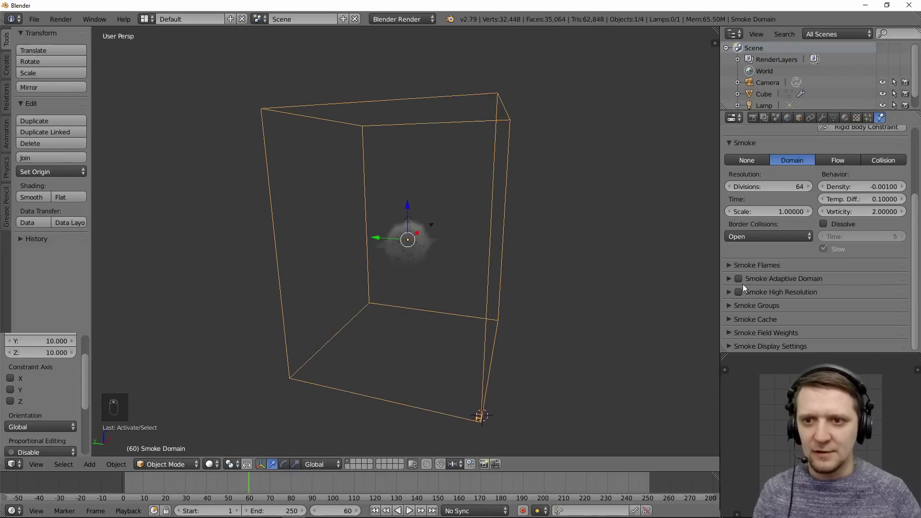
Step: Enable Smoke High Resolution and Smoke Adaptive Domain, then play the smoke from frame 1
click(740, 293)
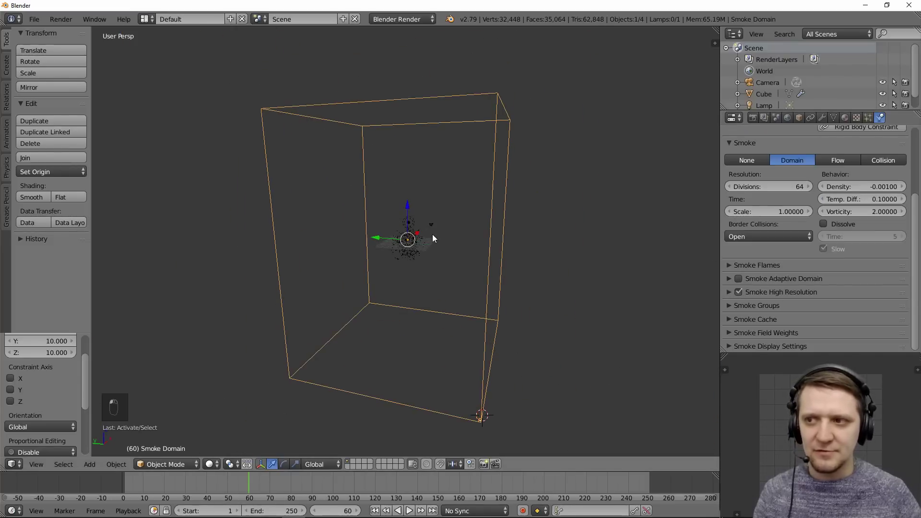
scroll(433, 235, up, 3)
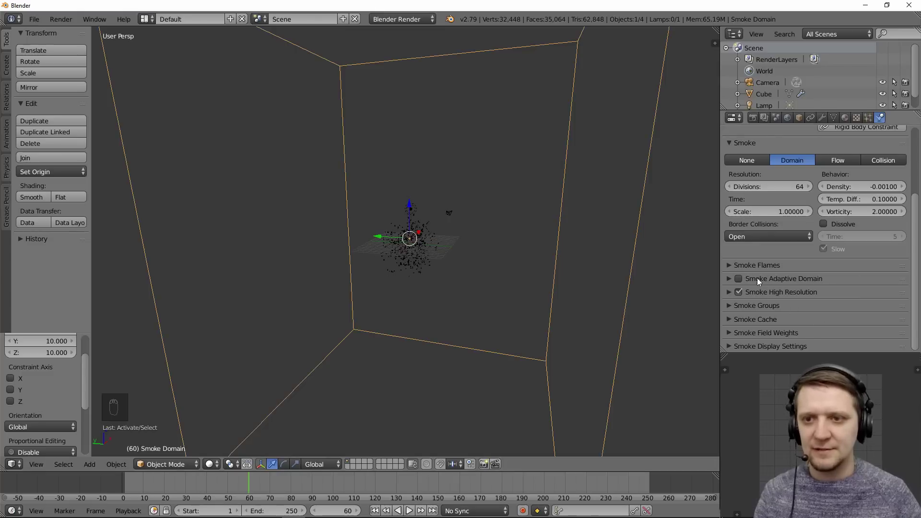
click(736, 280)
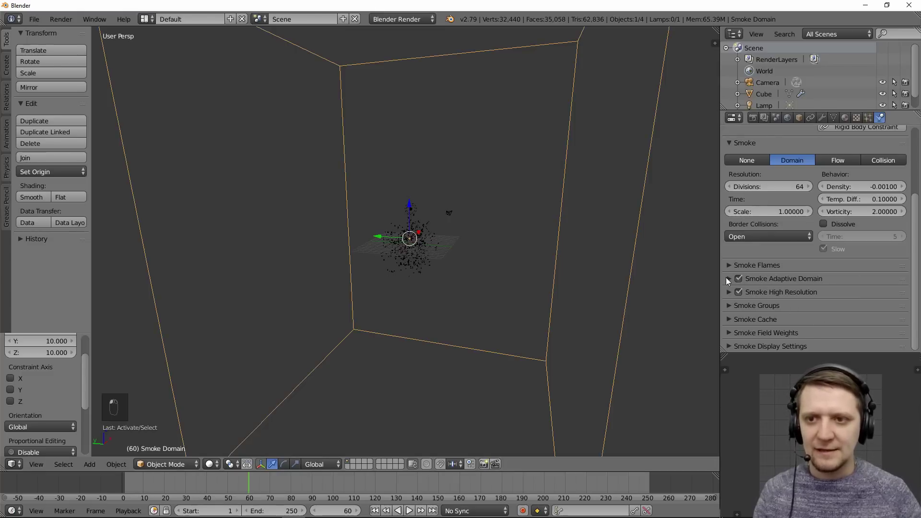
scroll(570, 239, down, 3)
middle_drag(570, 240, 537, 176)
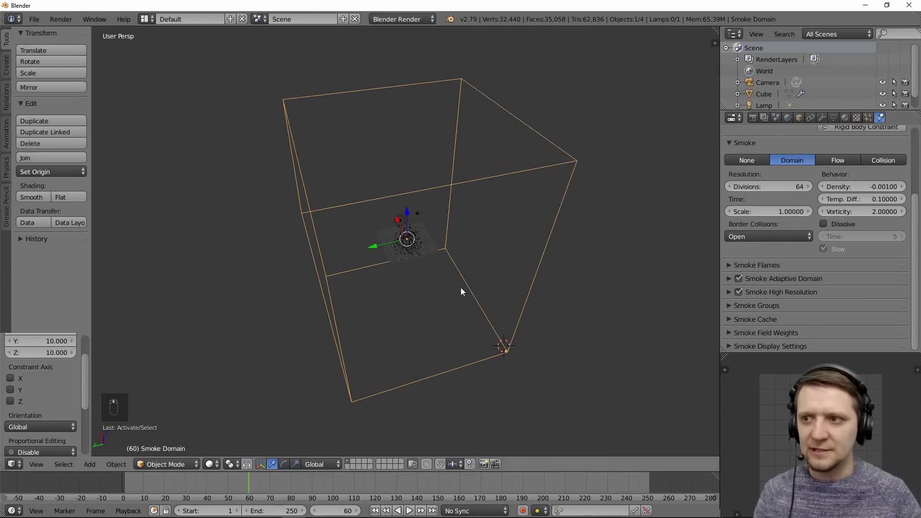
key(shift+Left)
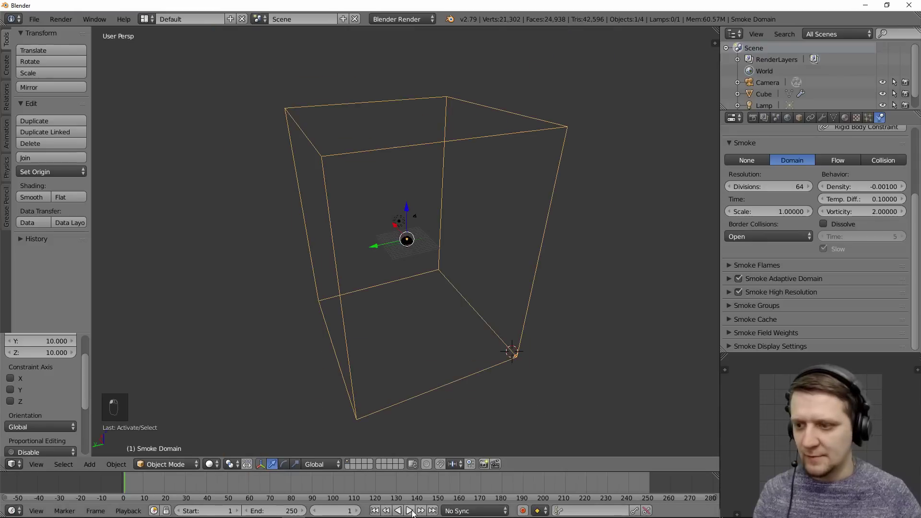
click(410, 510)
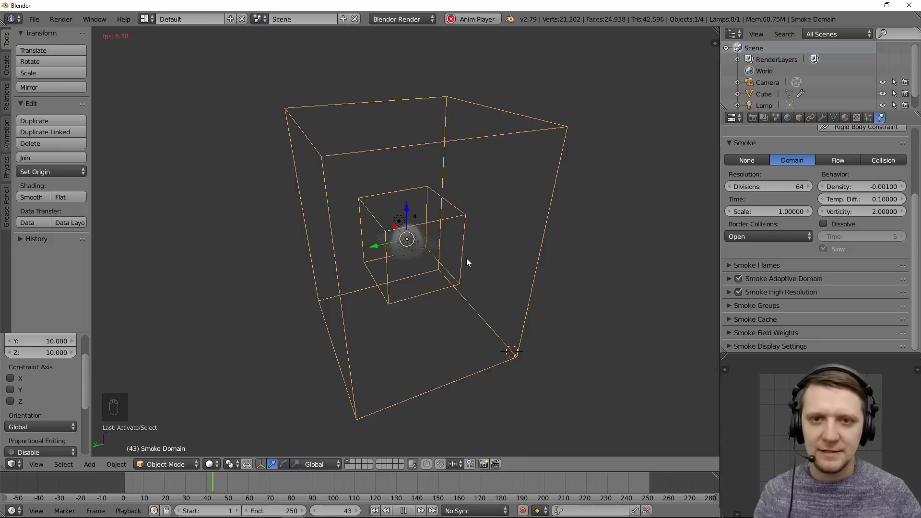
scroll(464, 265, up, 2)
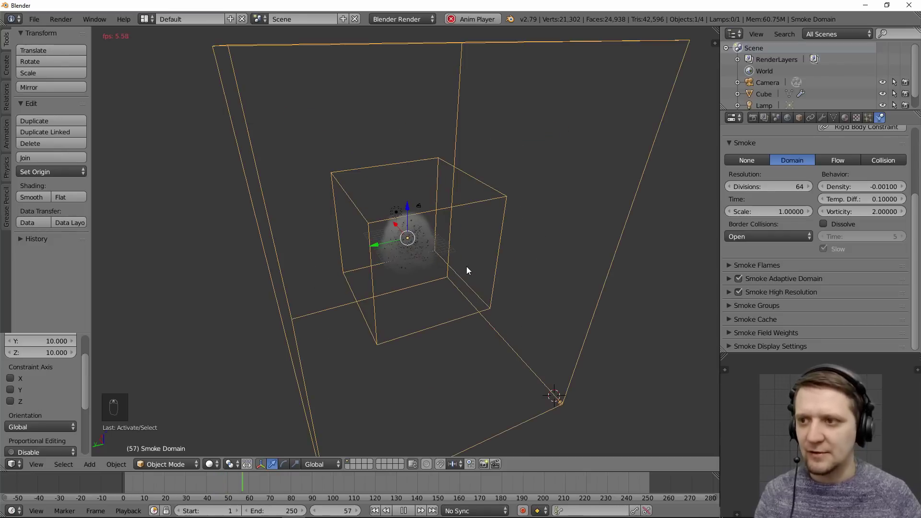
middle_drag(466, 267, 437, 227)
scroll(437, 226, up, 1)
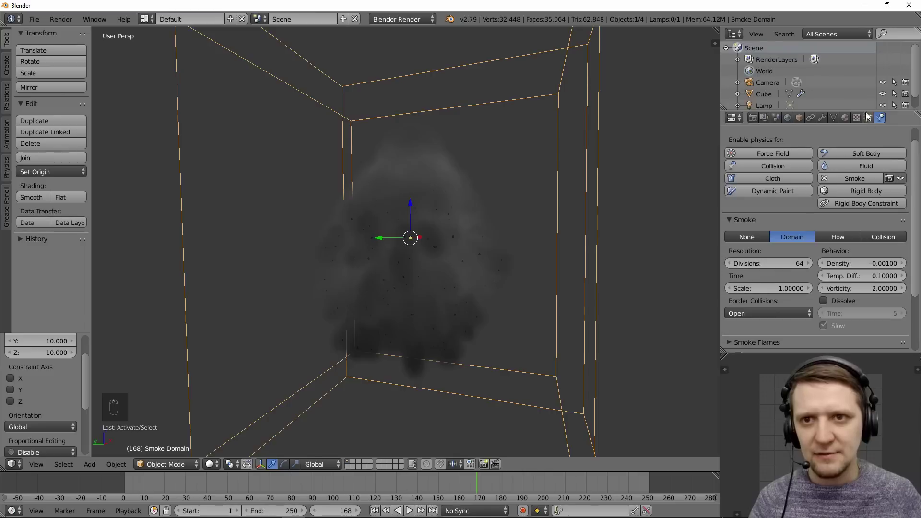
Step: Set the scene gravity Z value to -0.05
click(776, 117)
click(776, 117)
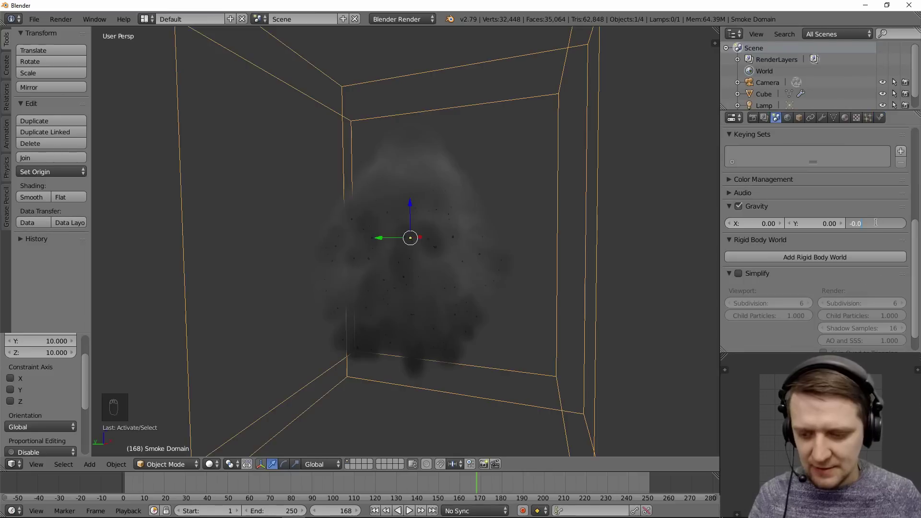
mouse_move(471, 185)
middle_down()
mouse_move(461, 163)
mouse_move(516, 247)
middle_up()
scroll(465, 212, up, 3)
middle_drag(465, 212, 458, 190)
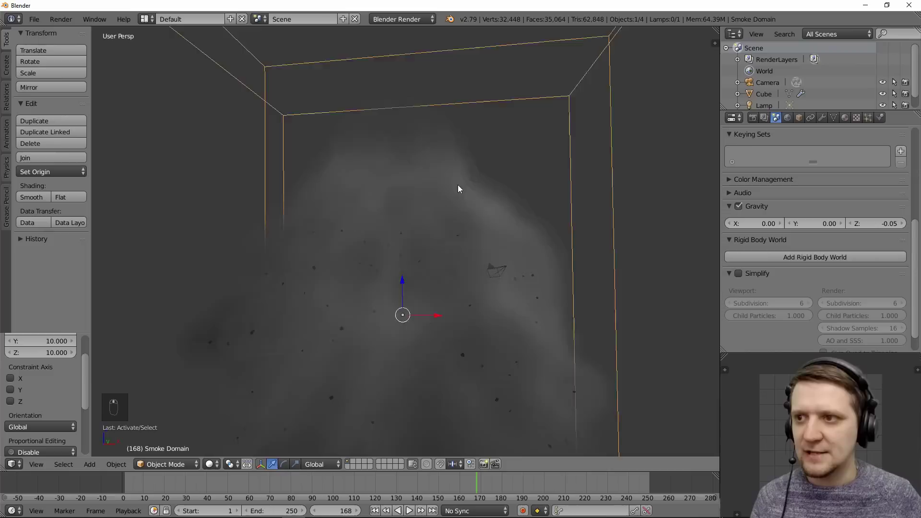
scroll(458, 190, down, 3)
Step: Set the smoke domain's Temp. Diff. to 0.05 and Vorticity to 4.0
click(880, 118)
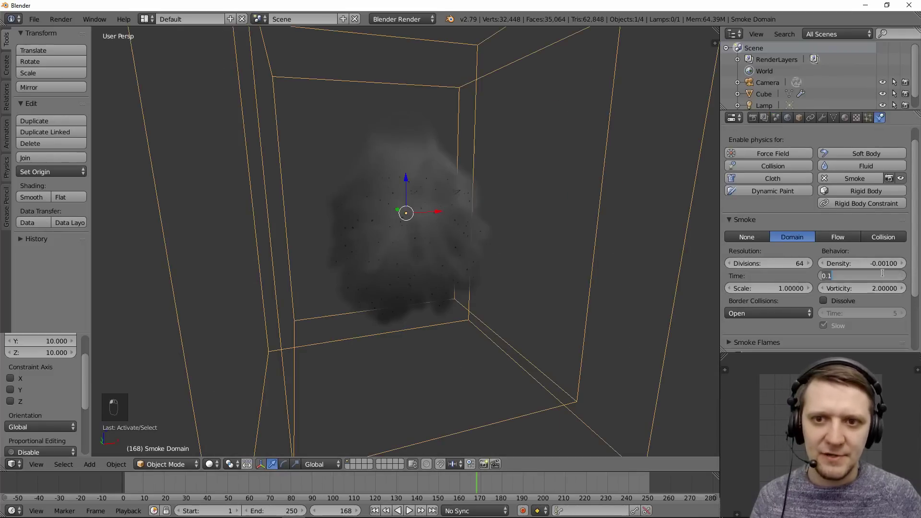
key(BackSpace)
text(05)
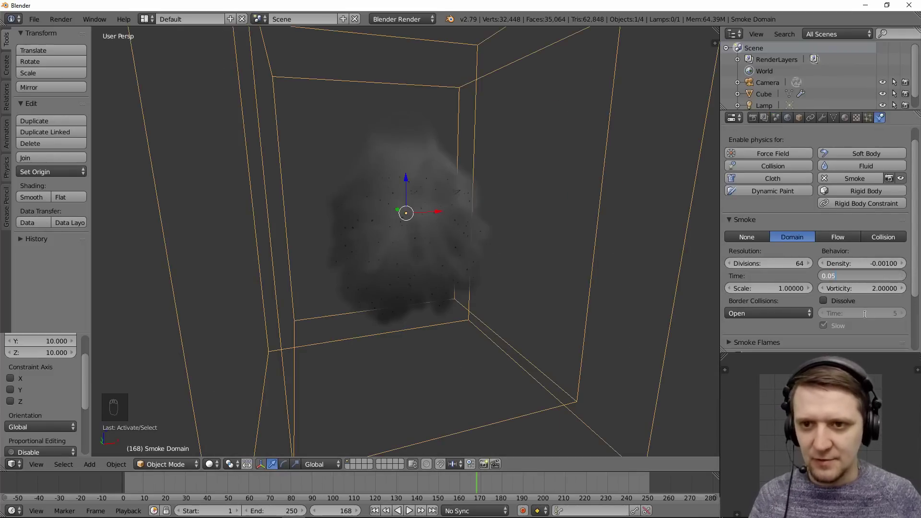
key(Return)
click(902, 288)
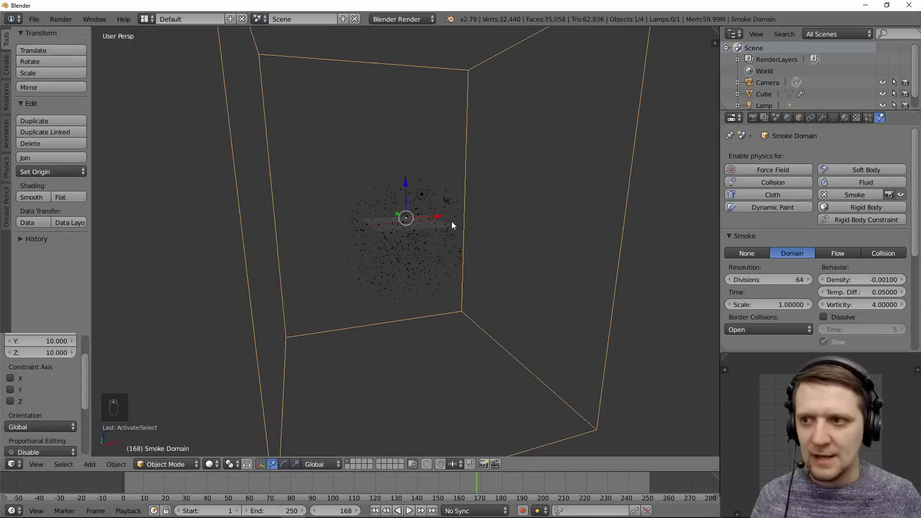
mouse_move(451, 220)
middle_down()
mouse_move(517, 272)
mouse_move(467, 256)
mouse_move(446, 282)
mouse_move(447, 246)
middle_up()
Step: Add a turbulence field off-centre with strength 3 and noise 0.6
key(shift+a)
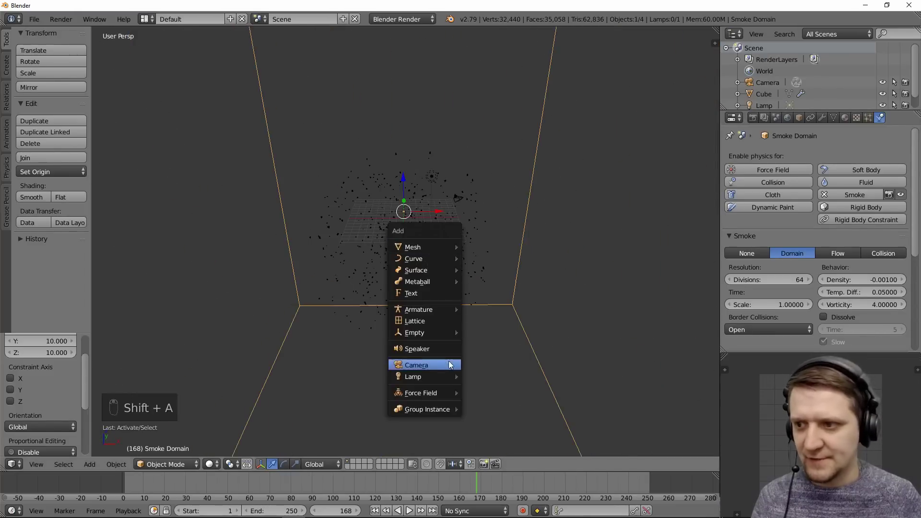
click(496, 367)
mouse_move(496, 368)
middle_down()
mouse_move(484, 308)
mouse_move(494, 308)
middle_up()
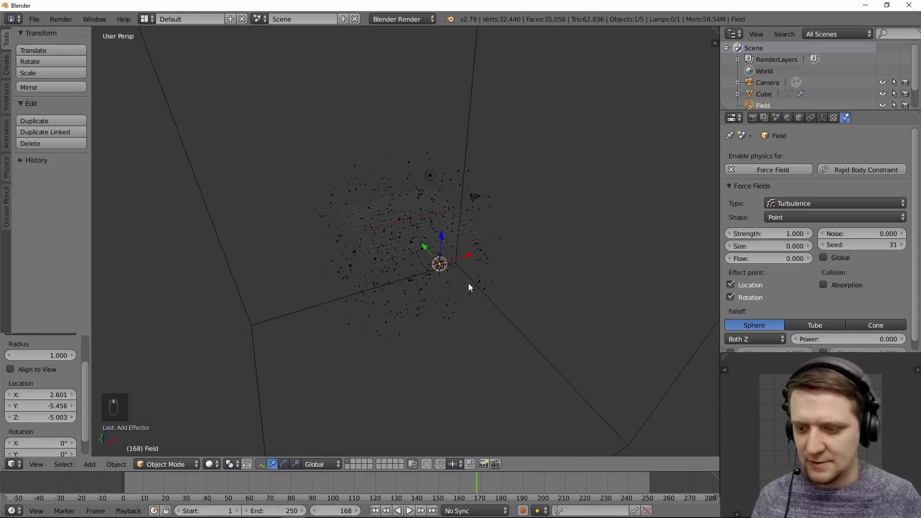
key(g)
click(565, 325)
scroll(565, 325, up, 1)
click(807, 233)
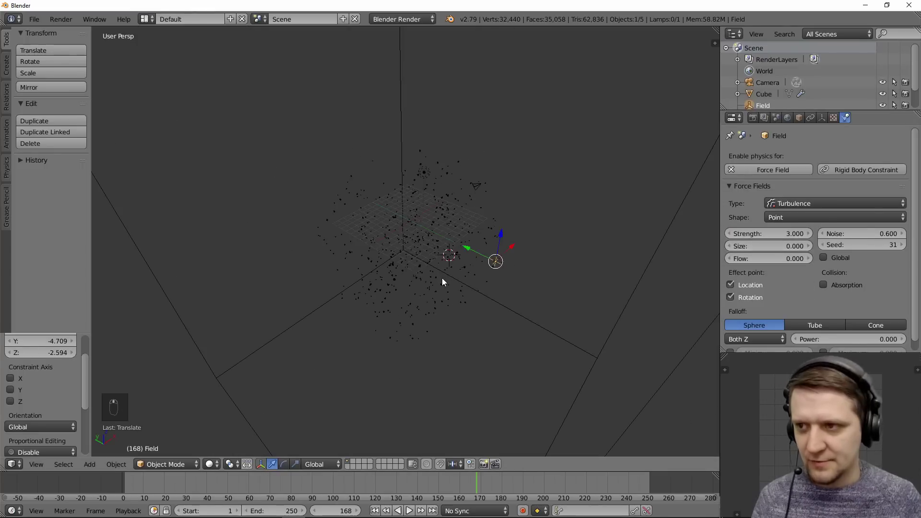
Step: Add a force field with strength 4, flow 1 and noise 0.5
key(shift+a)
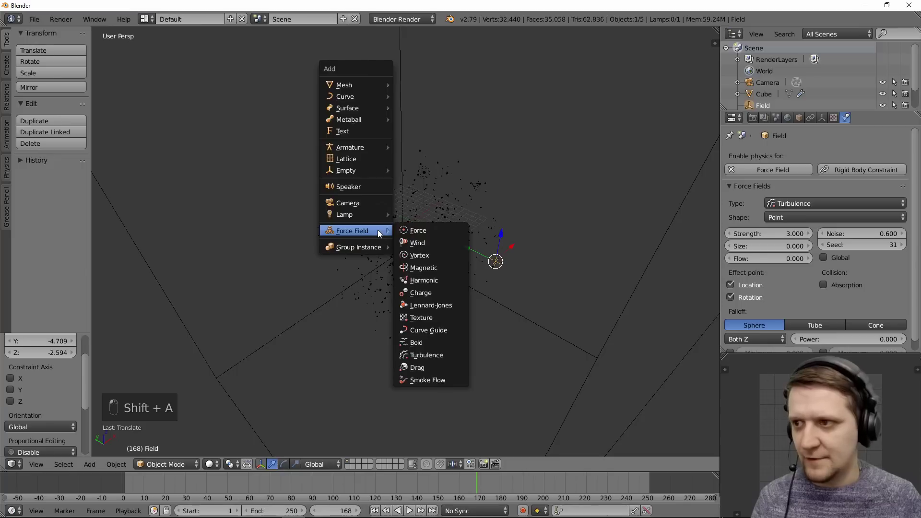
click(406, 230)
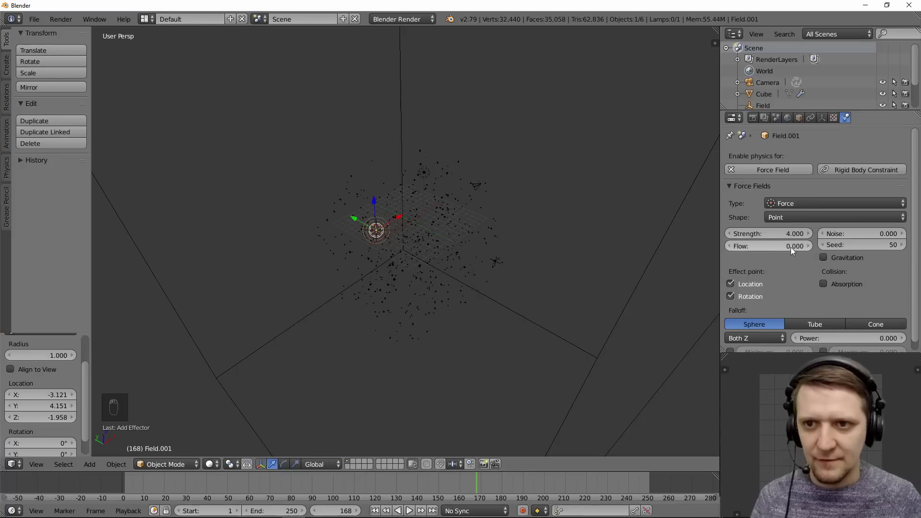
drag(769, 246, 749, 246)
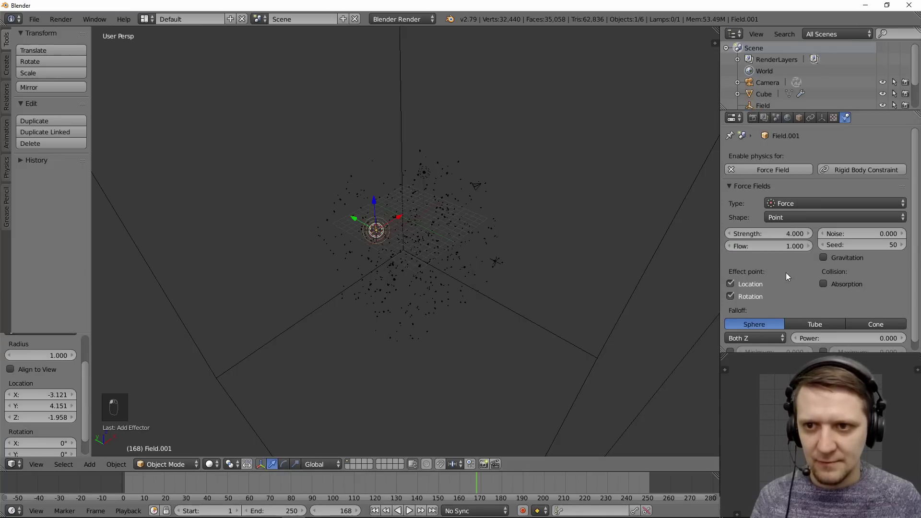
drag(880, 237, 799, 240)
mouse_move(799, 240)
middle_down()
mouse_move(531, 198)
mouse_move(518, 154)
middle_up()
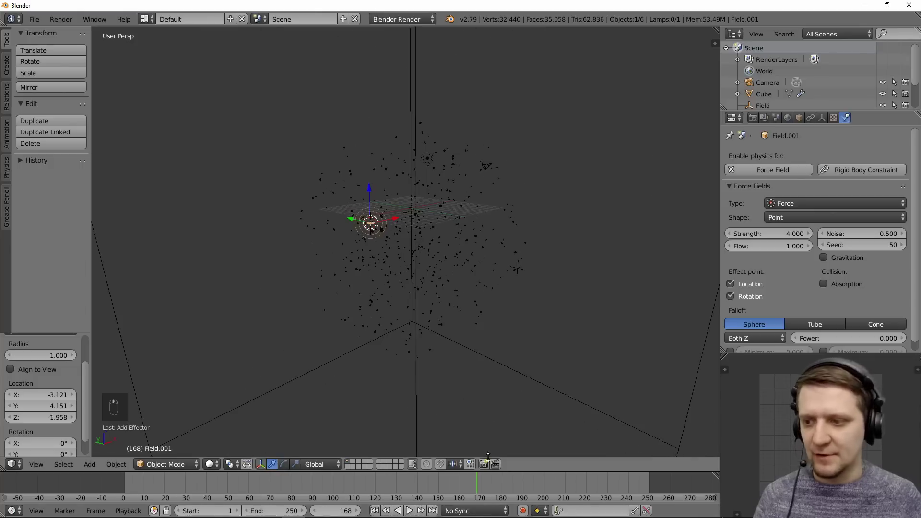
Step: Replay the smoke simulation from the start and pause at frame 59
click(376, 511)
middle_drag(500, 340, 442, 427)
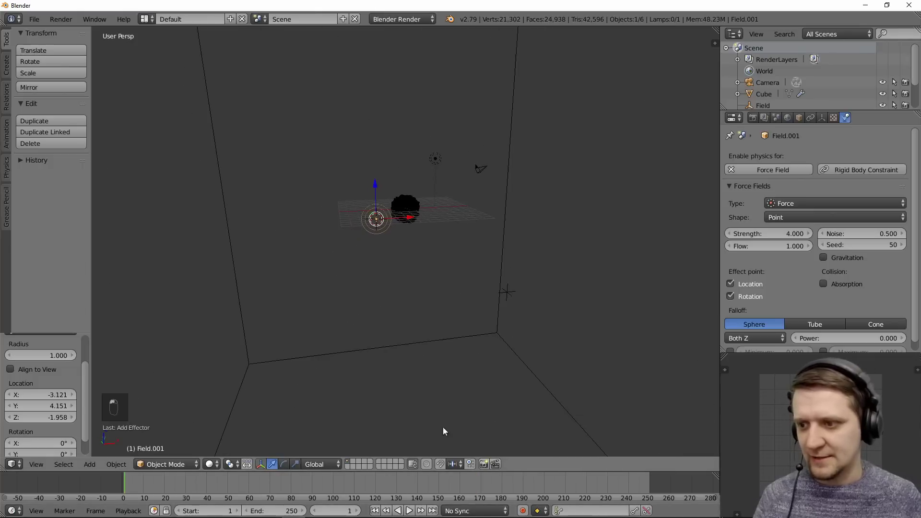
click(409, 511)
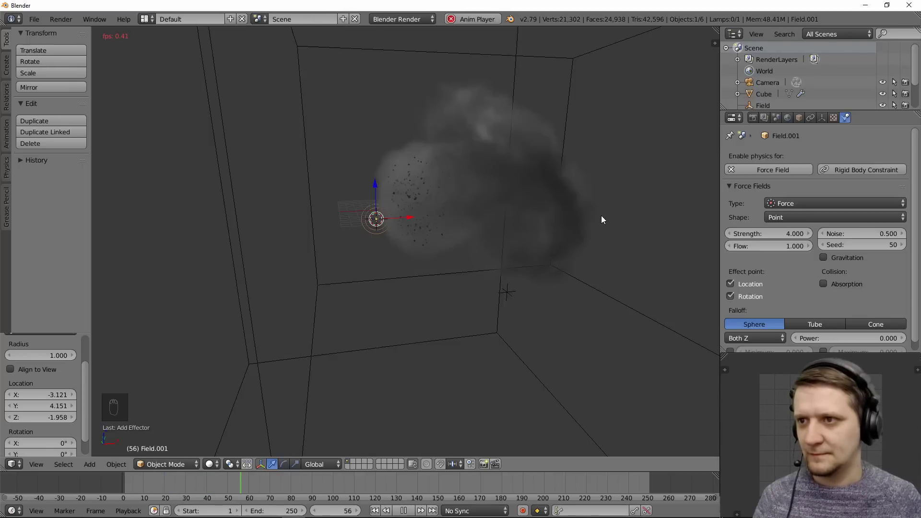
click(406, 511)
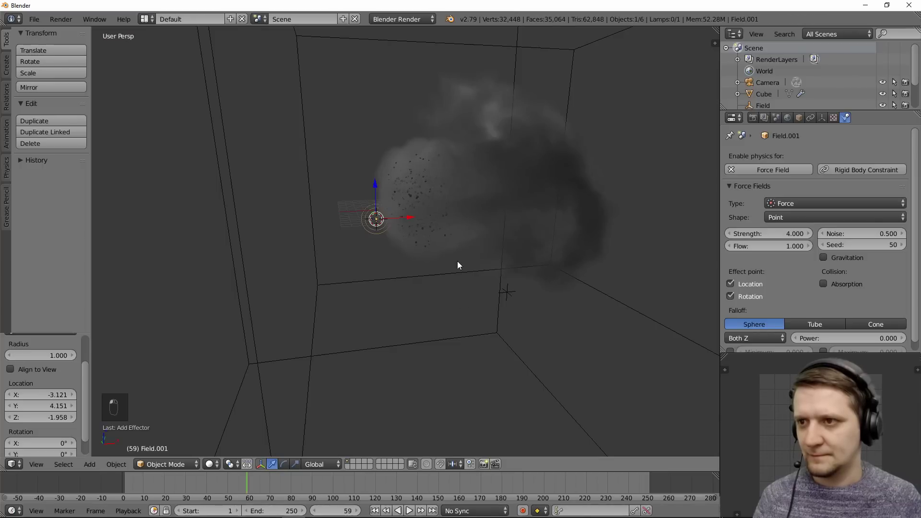
mouse_move(457, 261)
middle_down()
mouse_move(534, 266)
mouse_move(599, 314)
mouse_move(578, 328)
mouse_move(458, 322)
mouse_move(385, 258)
mouse_move(274, 273)
mouse_move(333, 171)
mouse_move(454, 205)
mouse_move(452, 199)
middle_up()
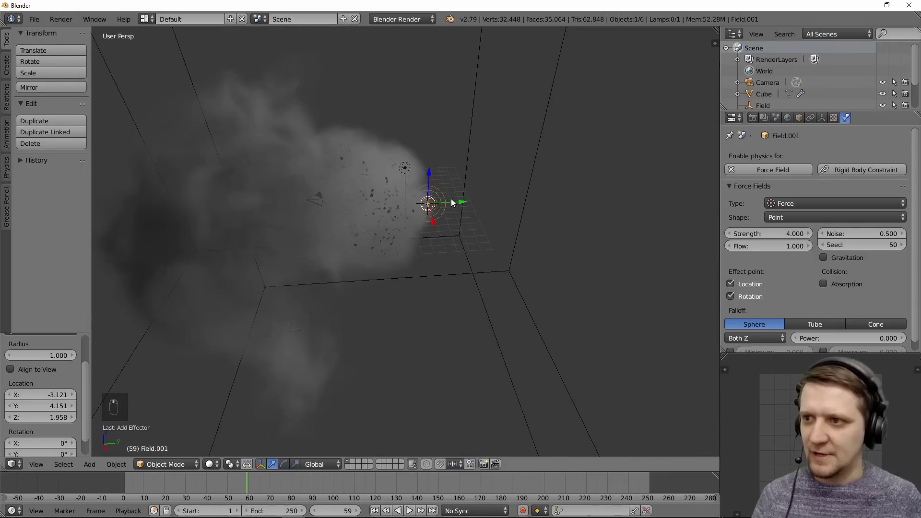
Step: Lower the Field.001 force field's strength to 1
click(783, 234)
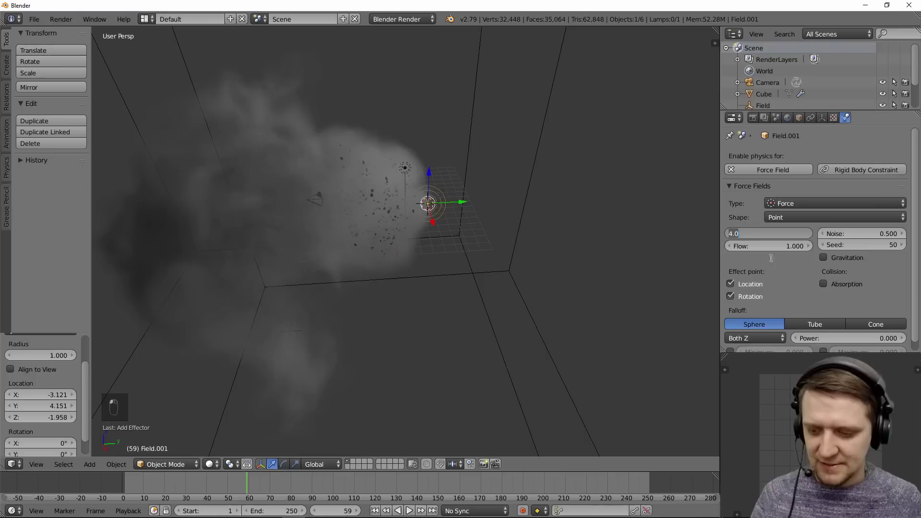
text(2)
key(Return)
key(Return)
middle_drag(446, 237, 401, 265)
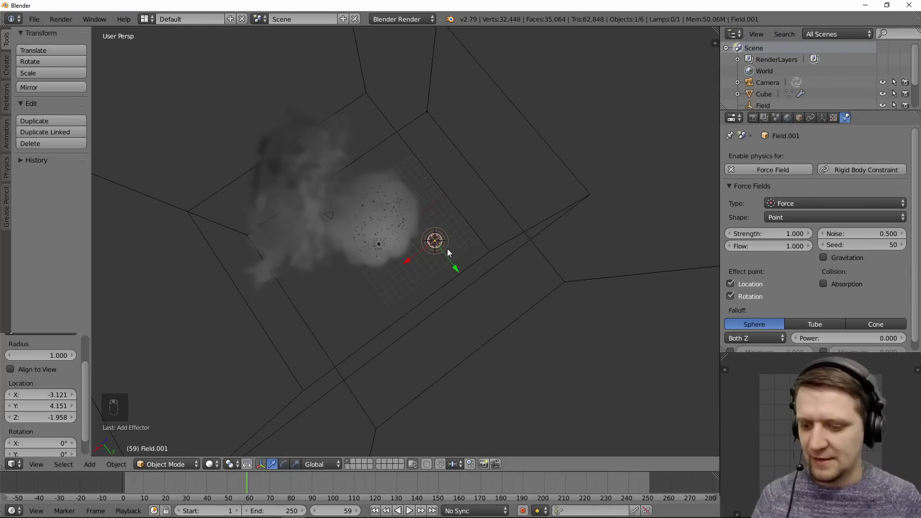
Step: Duplicate the force field and move the copy to a different height along Z
key(shift+d)
click(349, 246)
mouse_move(349, 245)
middle_down()
mouse_move(440, 211)
mouse_move(471, 158)
mouse_move(481, 174)
middle_up()
key(g)
key(z)
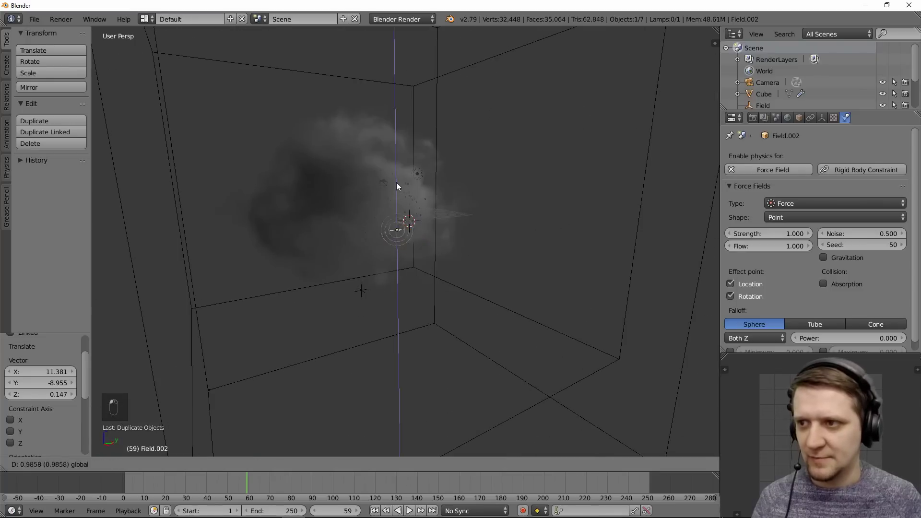
click(396, 176)
mouse_move(397, 176)
middle_down()
mouse_move(475, 244)
mouse_move(499, 231)
middle_up()
Step: Check the camera view, then replay the smoke simulation around the fragments
key(KP_0)
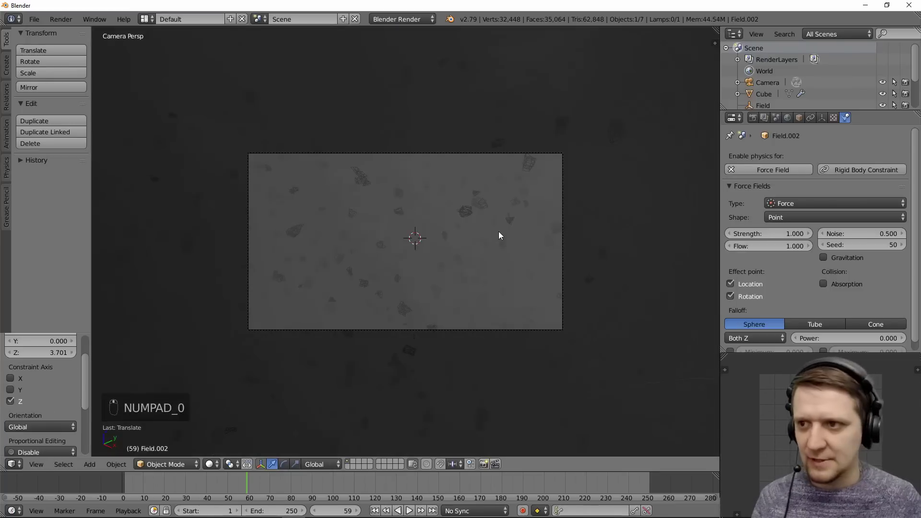
scroll(499, 235, down, 1)
scroll(499, 274, down, 2)
scroll(562, 357, down, 3)
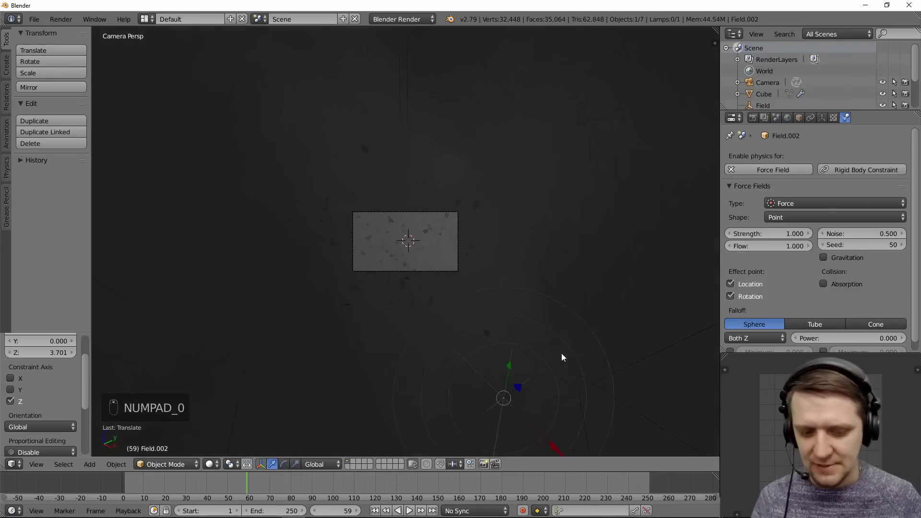
middle_drag(562, 357, 457, 346)
key(alt+a)
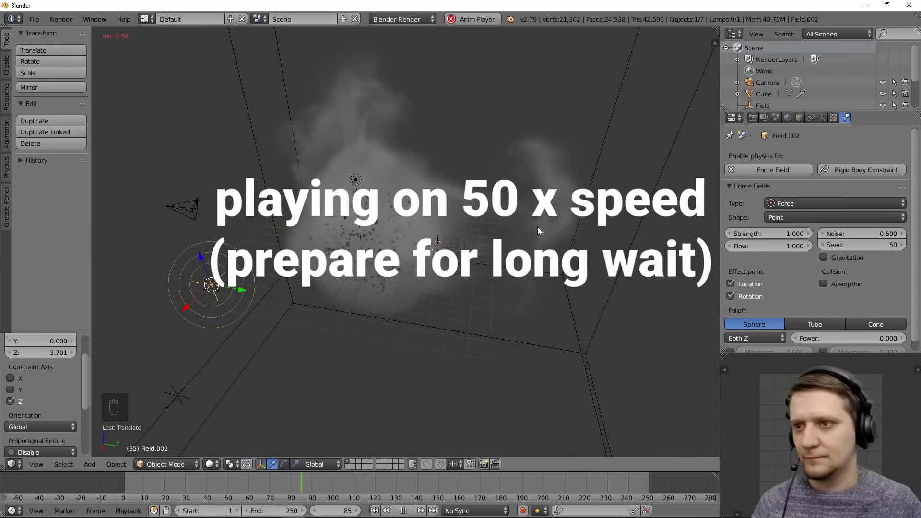
key(alt+a)
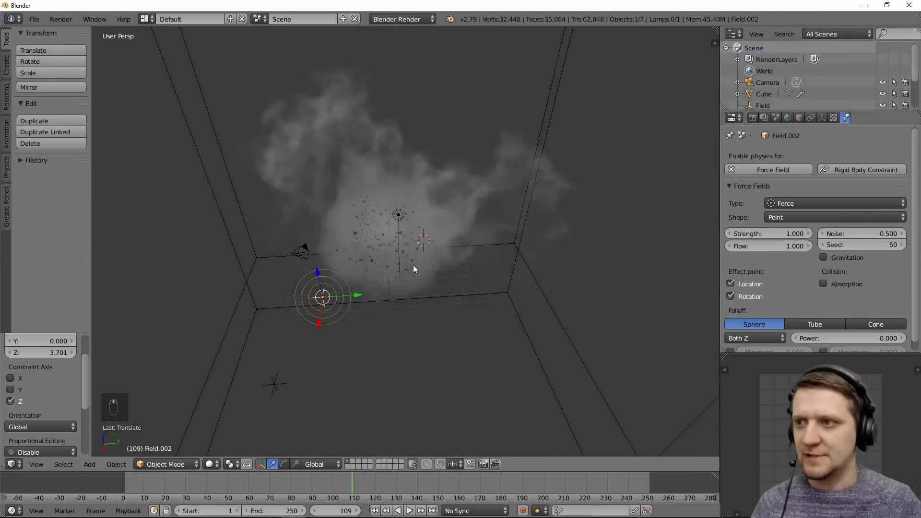
middle_drag(413, 268, 378, 221)
scroll(381, 234, up, 4)
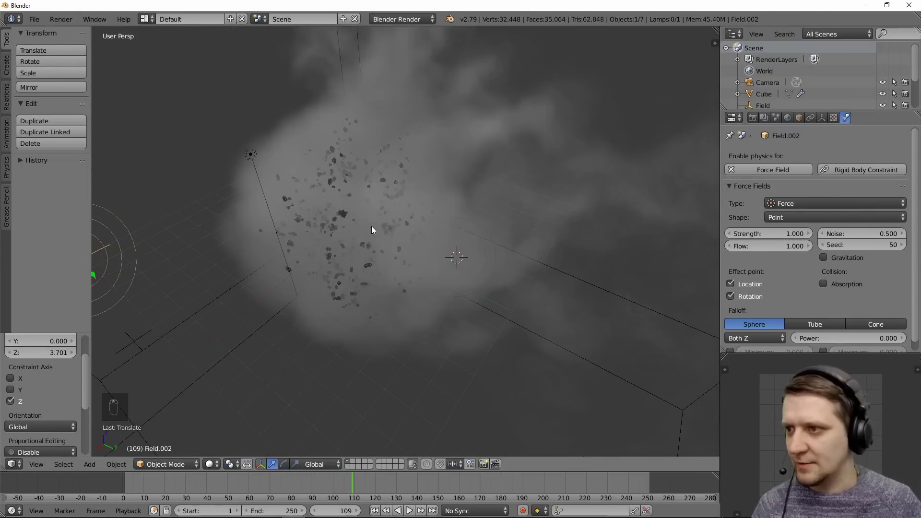
Step: Set the Cube's particle velocity to Normal 2.0 and Random 1.37
right_click(342, 216)
scroll(342, 215, down, 3)
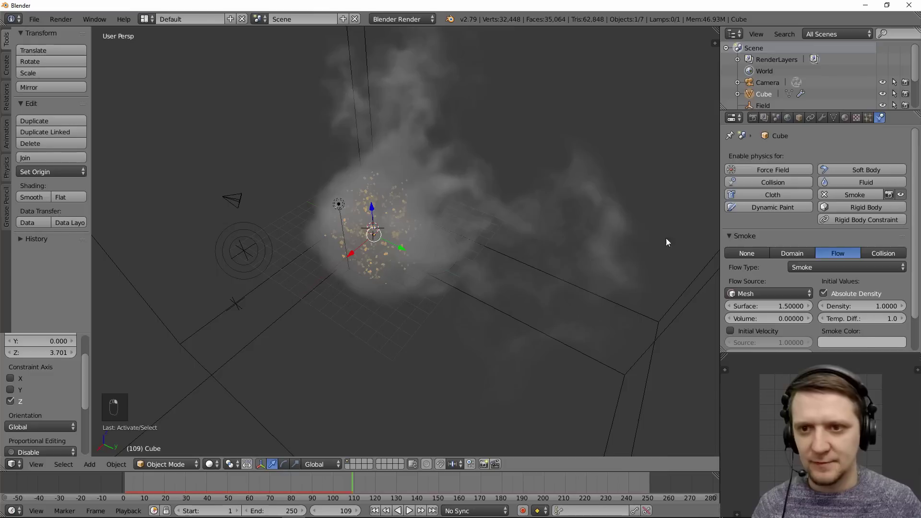
click(867, 118)
scroll(749, 209, up, 5)
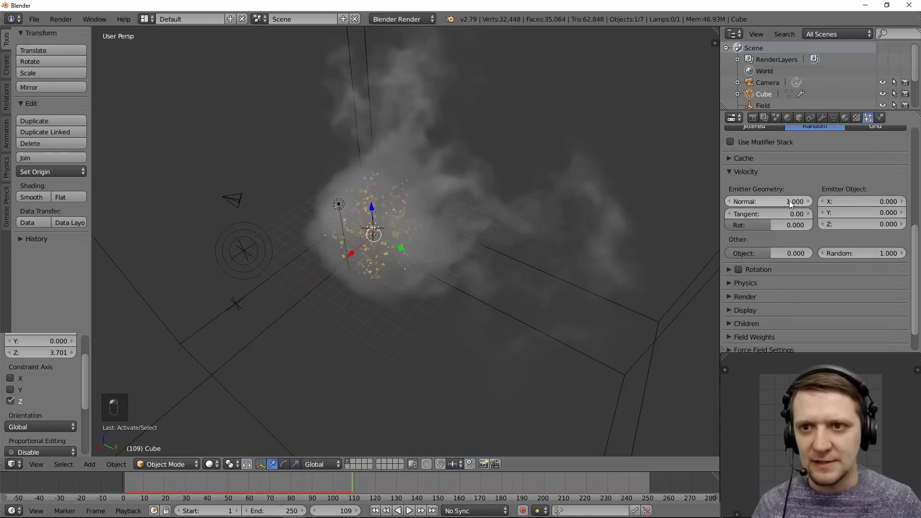
click(862, 256)
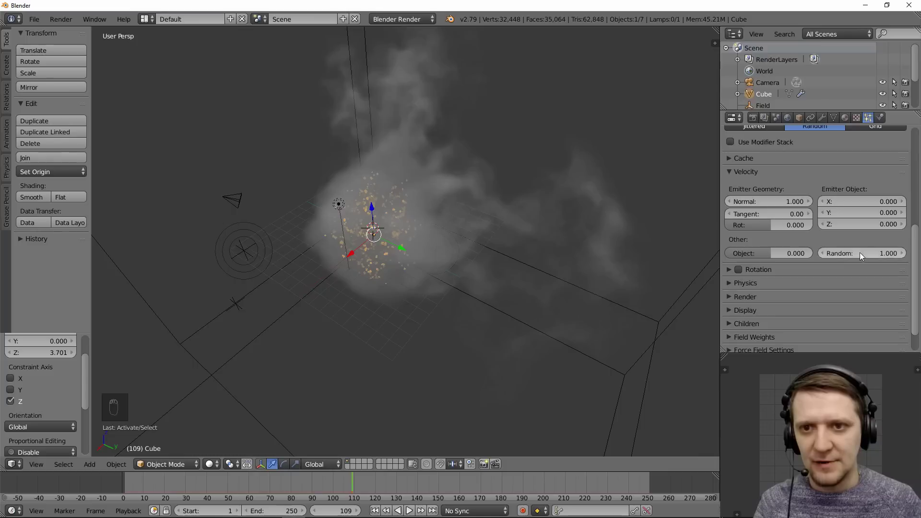
key(Tab)
key(Return)
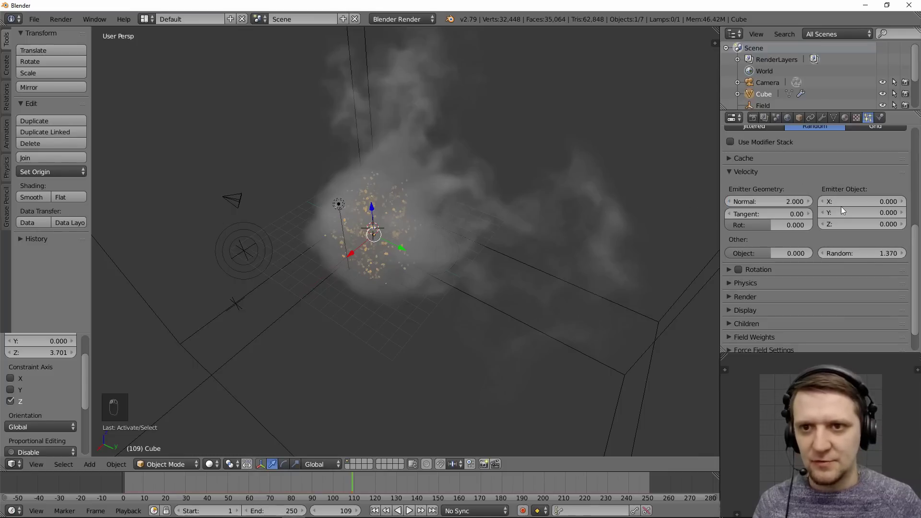
Step: Select the force field Field.002 and start editing one of its values
right_click(257, 261)
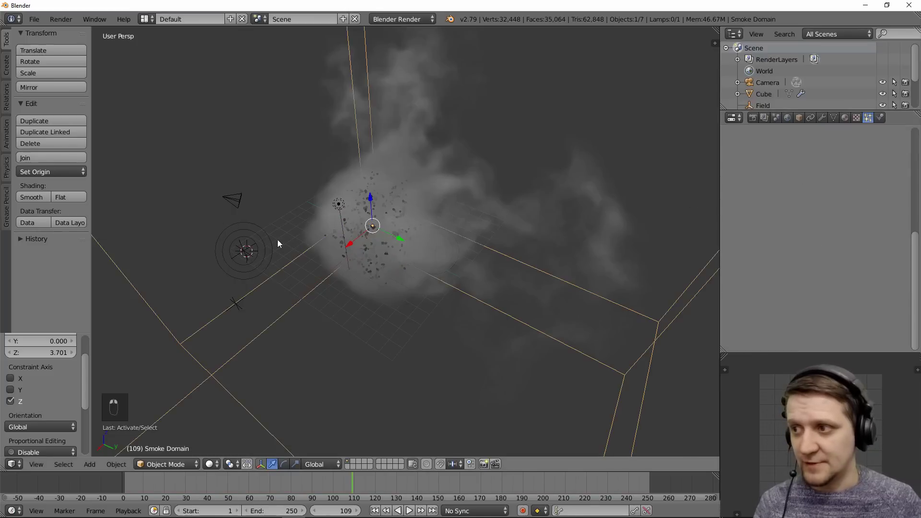
right_click(244, 250)
click(784, 245)
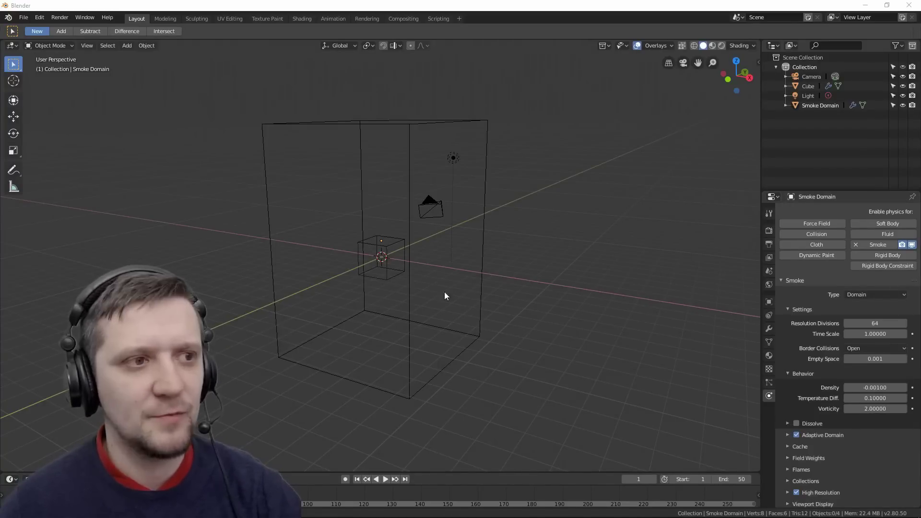
Step: Play the smoke simulation and expand the Smoke Domain's Cache panel
middle_drag(422, 288, 580, 91)
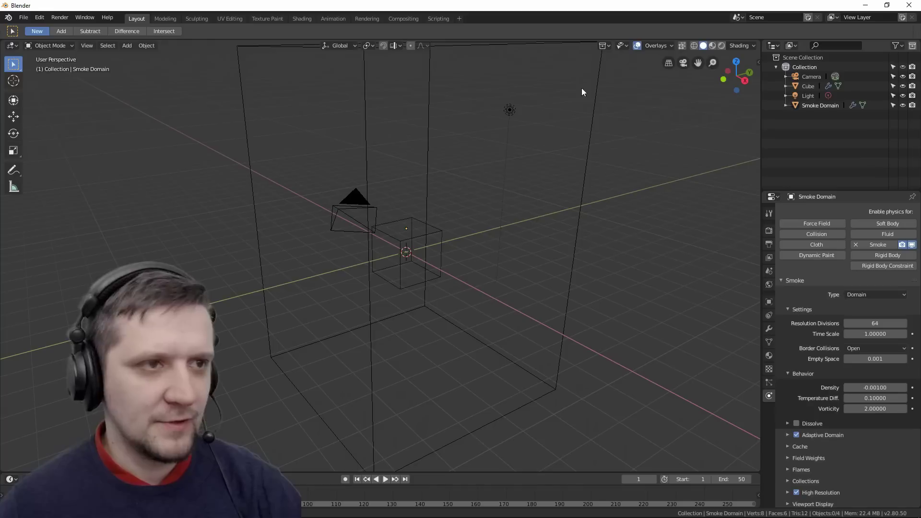
click(385, 478)
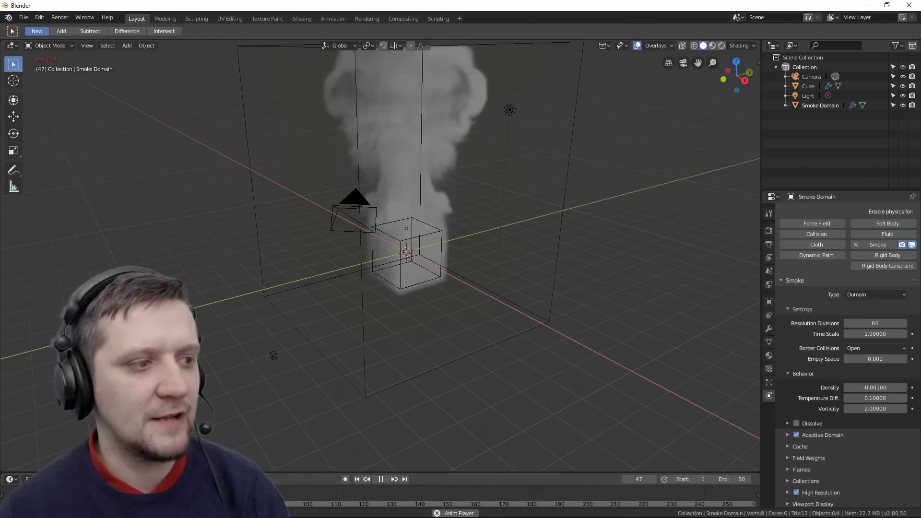
click(794, 447)
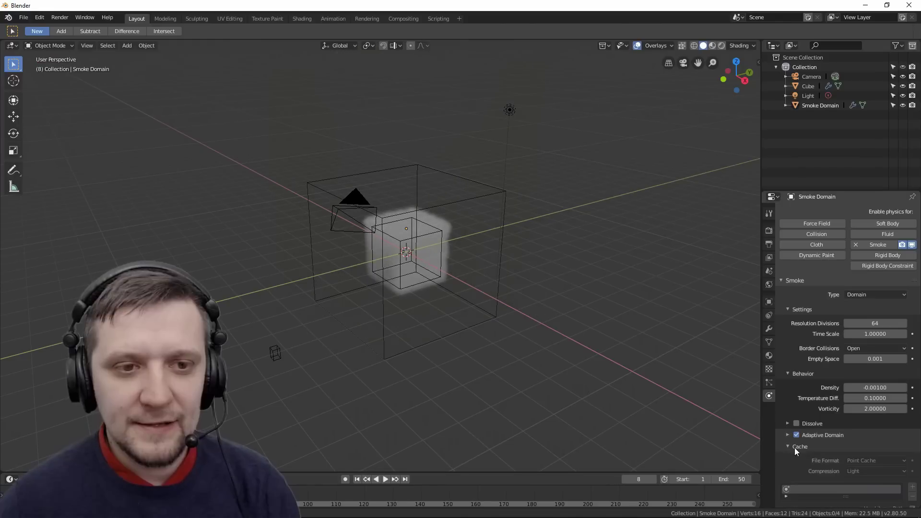
scroll(793, 363, down, 4)
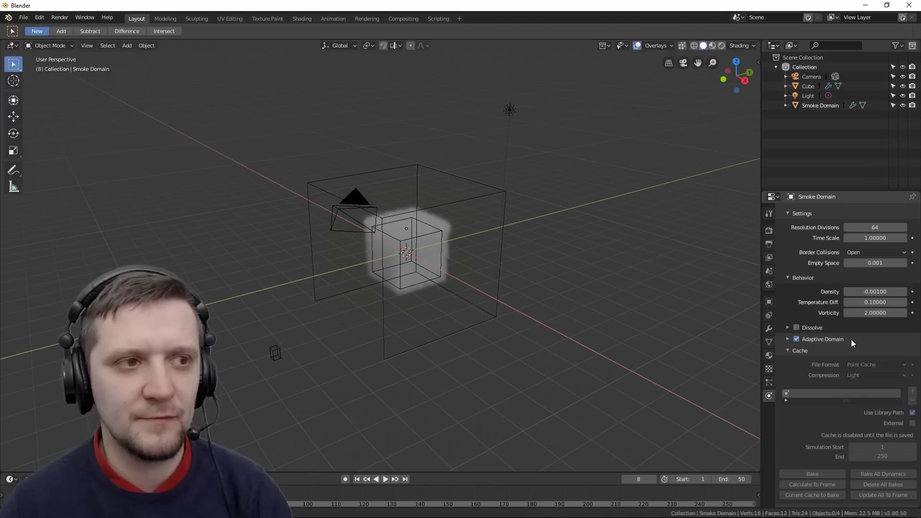
scroll(837, 430, down, 2)
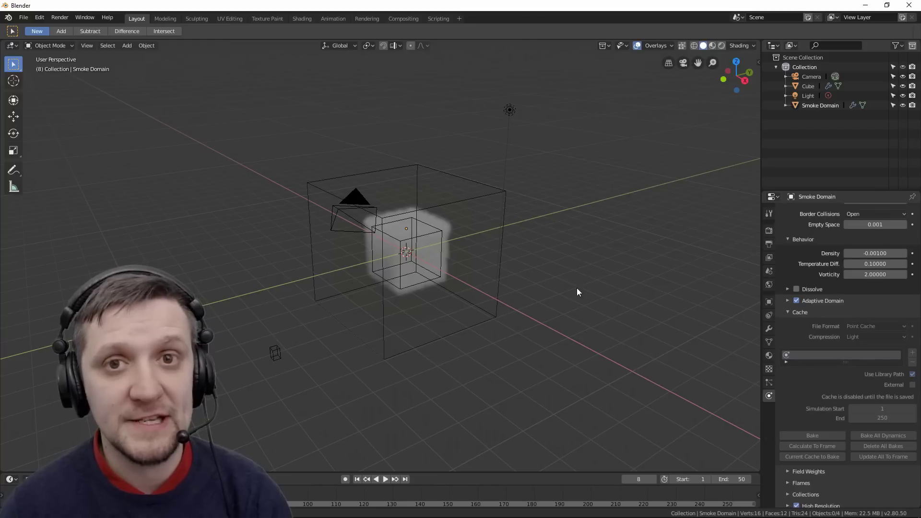
scroll(808, 248, up, 2)
scroll(807, 289, up, 4)
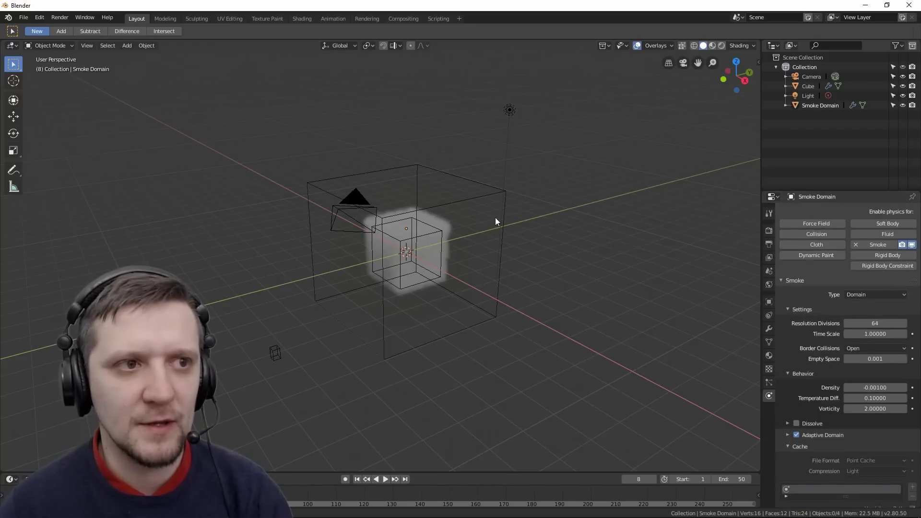
click(436, 243)
click(500, 200)
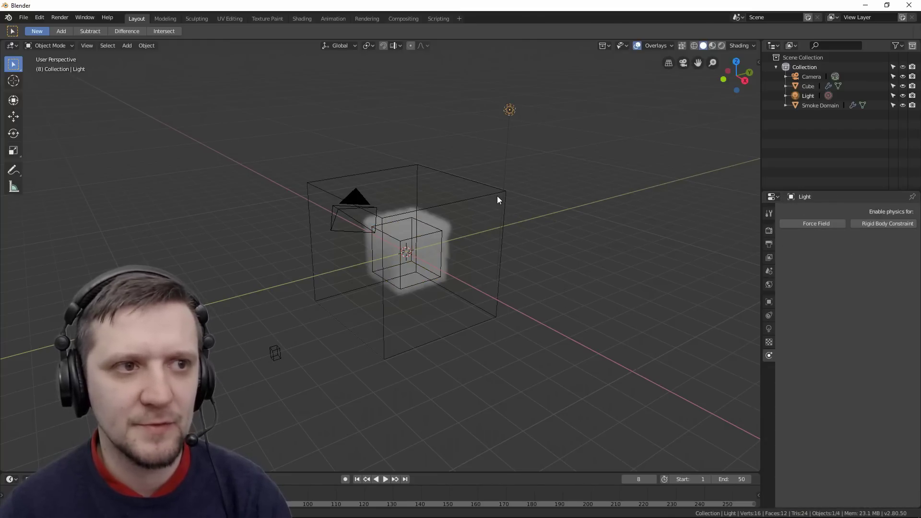
scroll(840, 352, down, 3)
scroll(794, 273, up, 2)
click(789, 291)
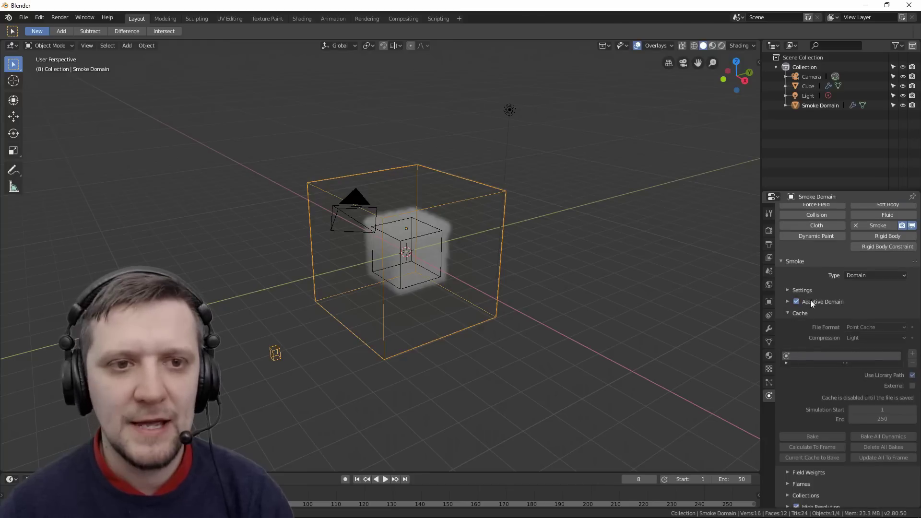
scroll(811, 300, down, 1)
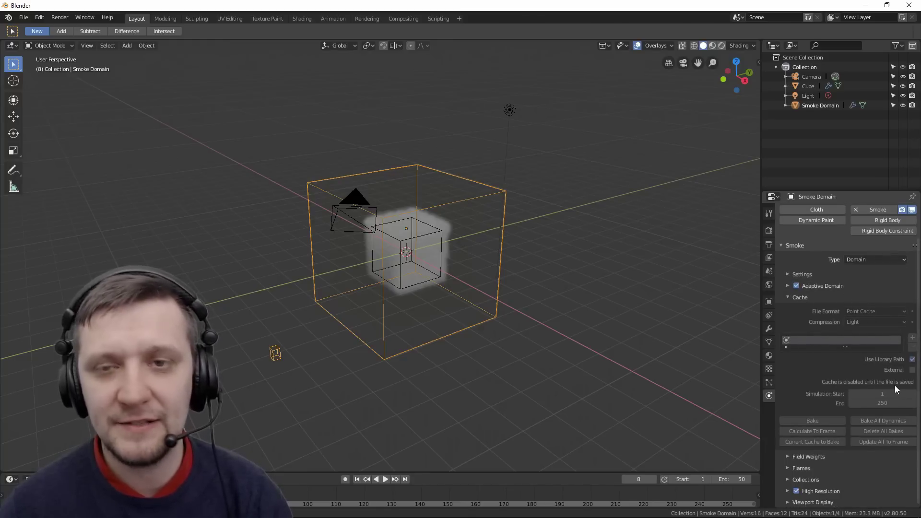
Step: Save the scene as testFILE.blend
key(ctrl+shift+s)
click(138, 204)
text(FILE)
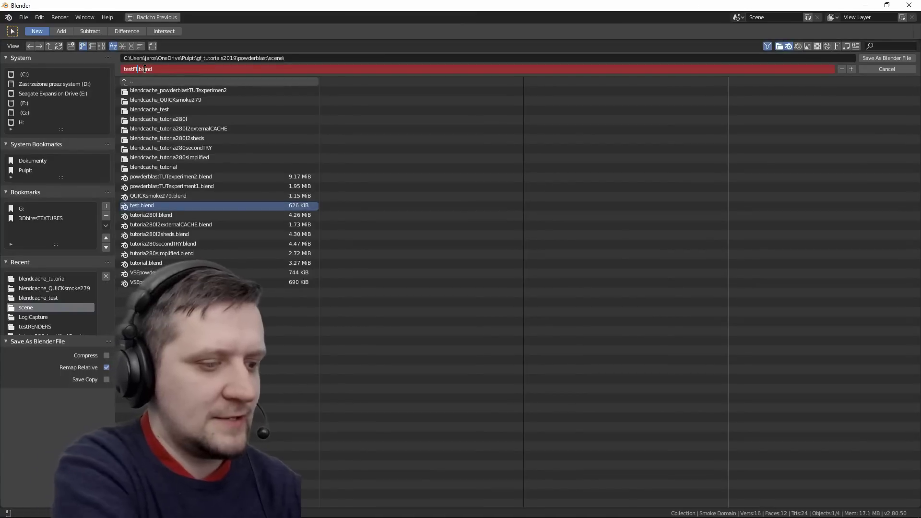
key(Return)
scroll(884, 490, down, 2)
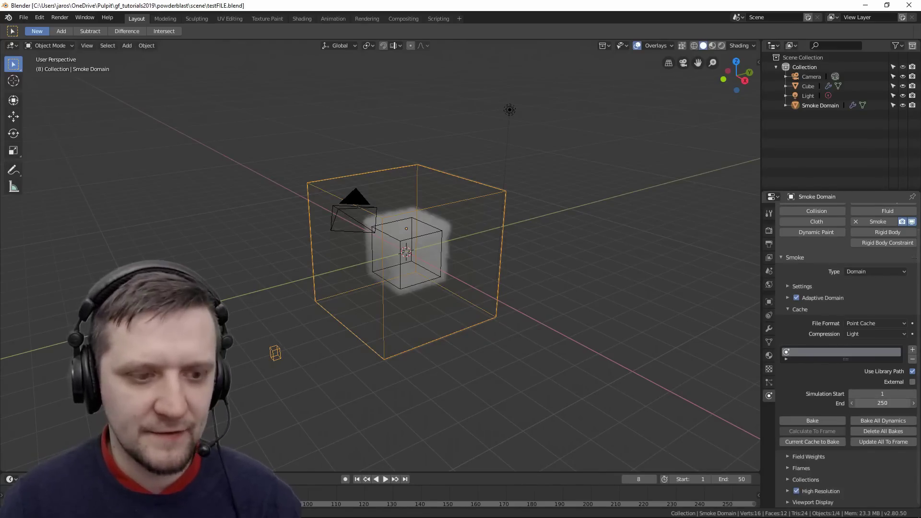
Step: Set the cache simulation end frame to 50 and bake the smoke
double_click(883, 403)
text(50)
key(Return)
scroll(551, 302, up, 4)
middle_drag(551, 303, 682, 393)
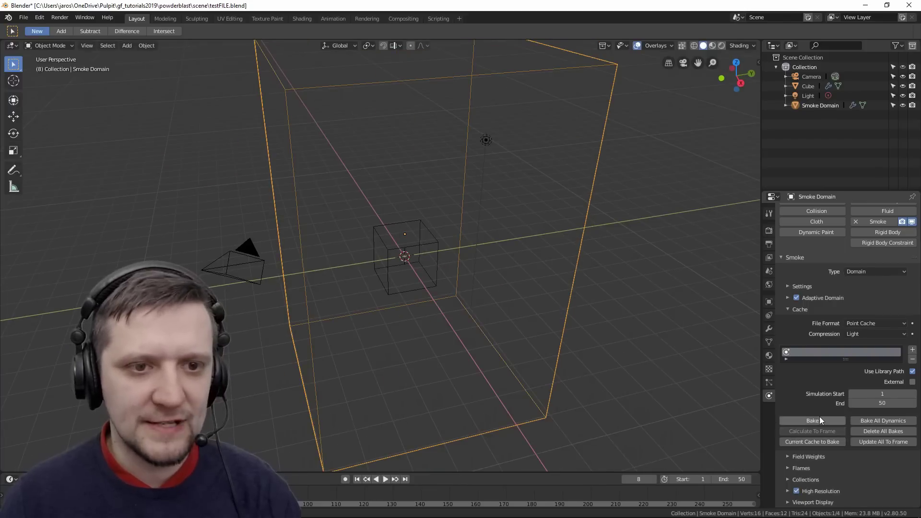
click(872, 421)
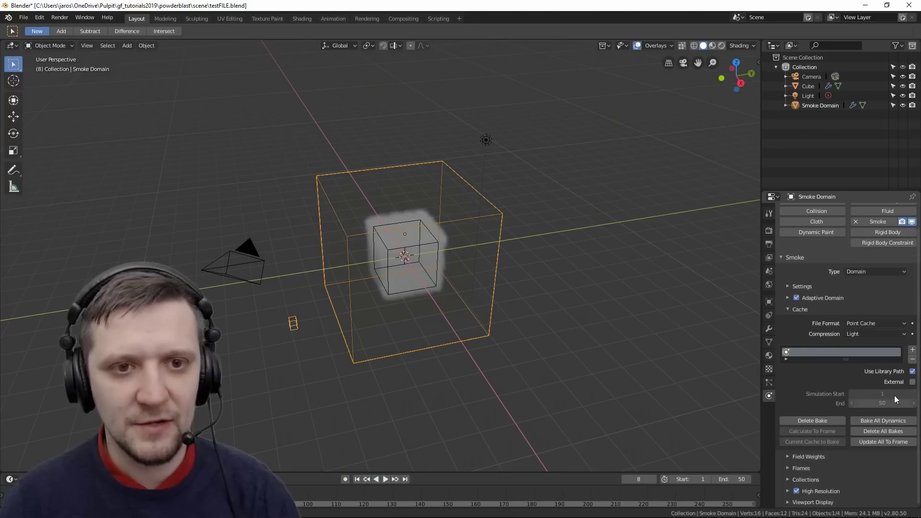
scroll(610, 345, up, 2)
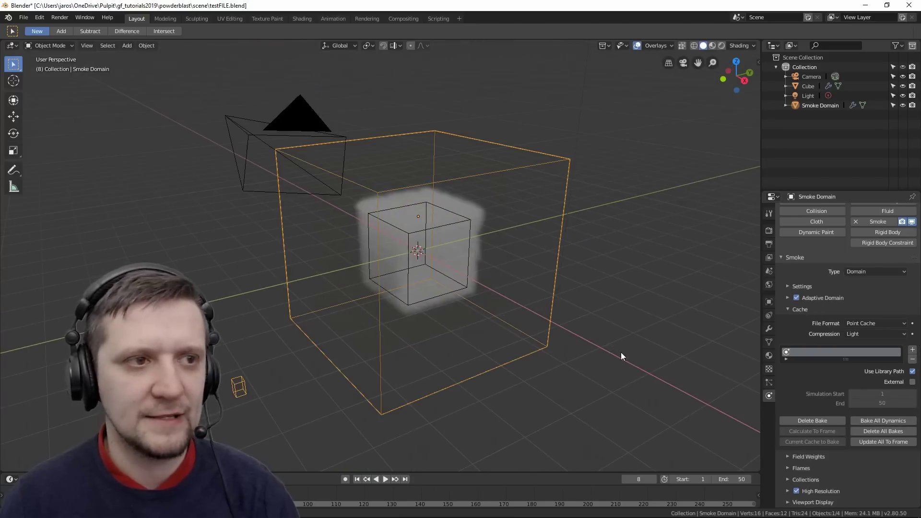
scroll(622, 351, up, 1)
Step: Play the baked smoke, stop at frame 49, and orbit around the plume
key(space)
scroll(533, 228, down, 3)
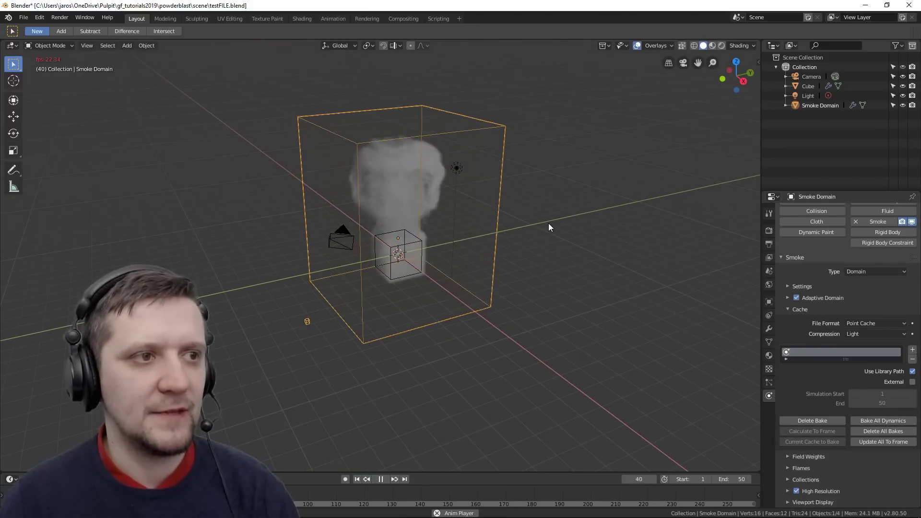
mouse_move(534, 224)
middle_down()
mouse_move(474, 237)
mouse_move(480, 213)
mouse_move(548, 237)
middle_up()
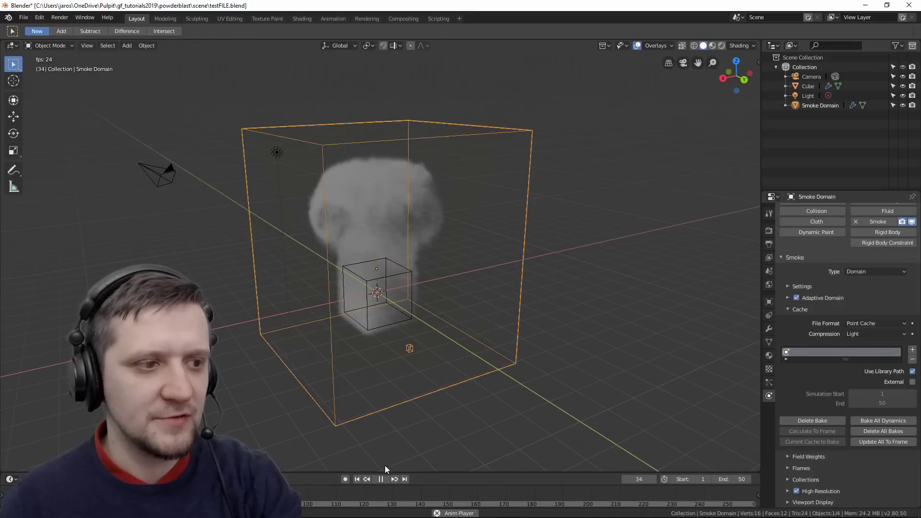
click(380, 479)
middle_drag(423, 270, 481, 259)
scroll(391, 191, up, 2)
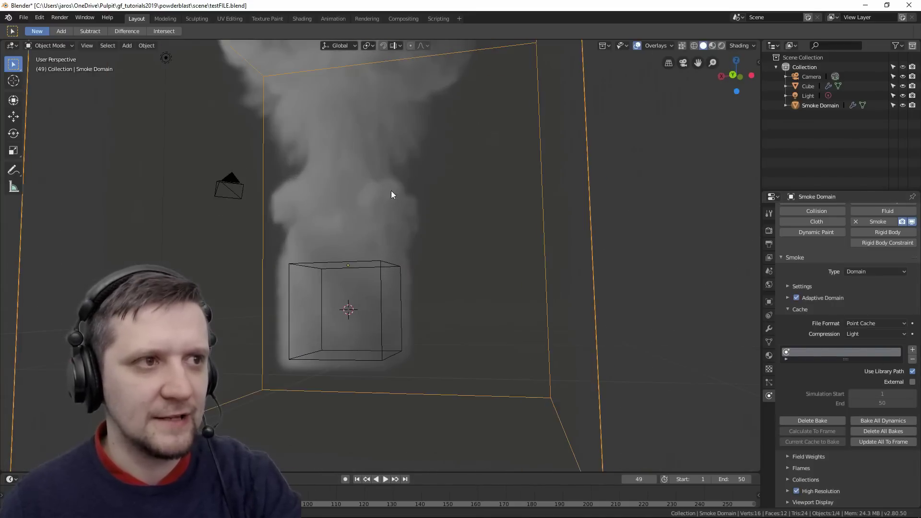
middle_drag(390, 191, 446, 216)
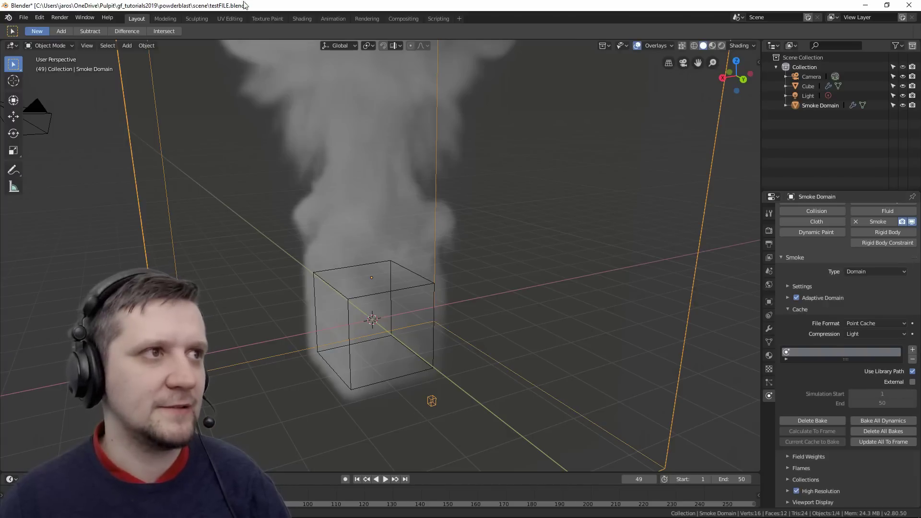
scroll(777, 270, down, 1)
scroll(353, 181, down, 5)
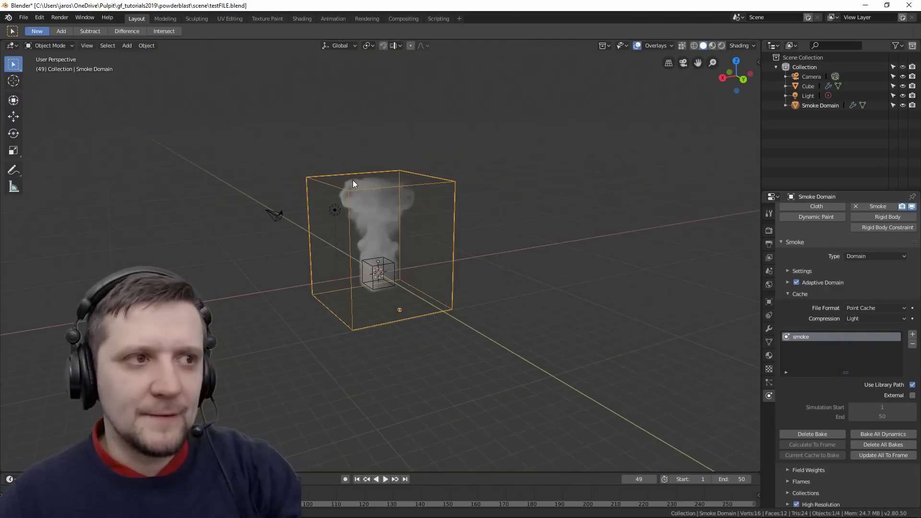
scroll(360, 183, up, 1)
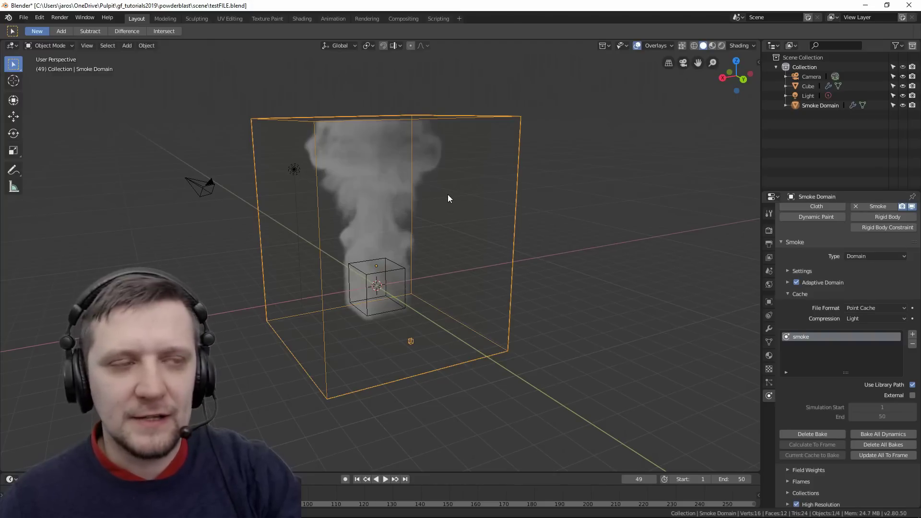
middle_drag(583, 211, 549, 230)
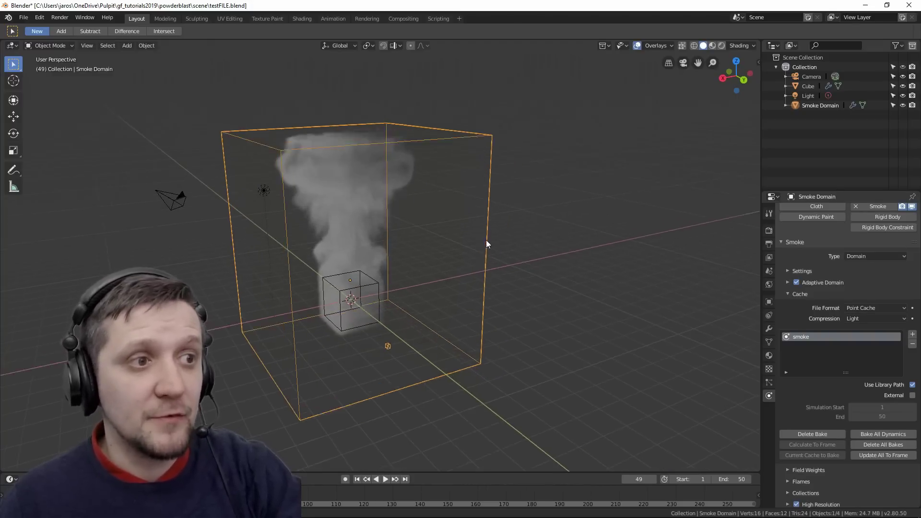
scroll(497, 255, up, 2)
scroll(525, 261, up, 2)
middle_drag(525, 265, 590, 237)
scroll(590, 237, down, 3)
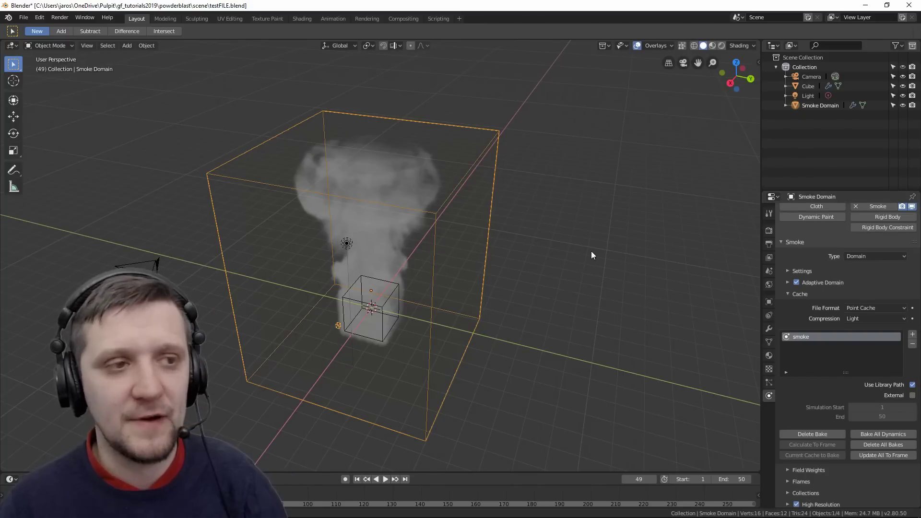
middle_drag(591, 250, 589, 279)
scroll(582, 280, down, 2)
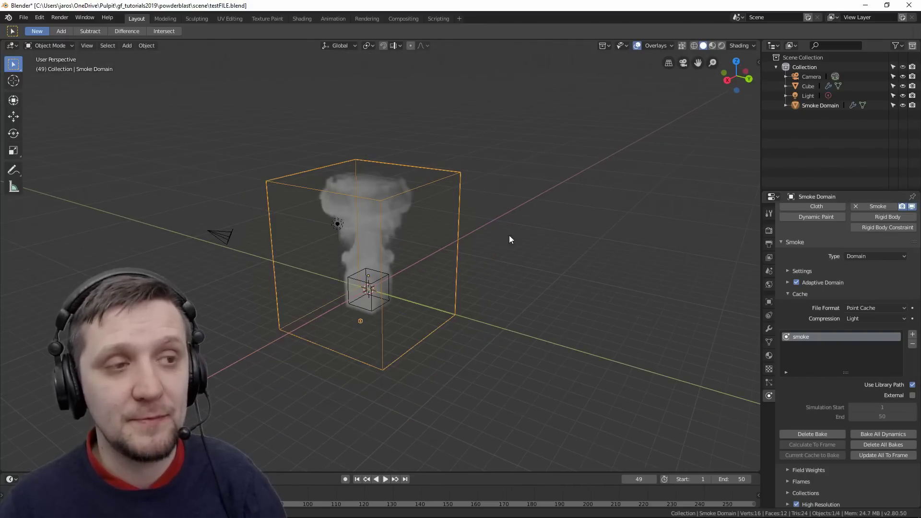
scroll(798, 231, up, 2)
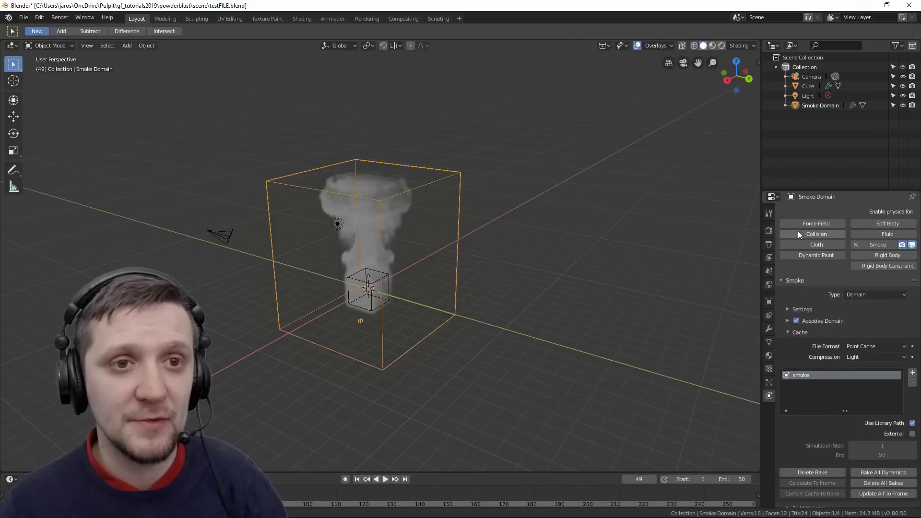
Step: Rename the Smoke Domain's cache to 'smoke' and tick External in its Cache panel
click(769, 383)
click(769, 396)
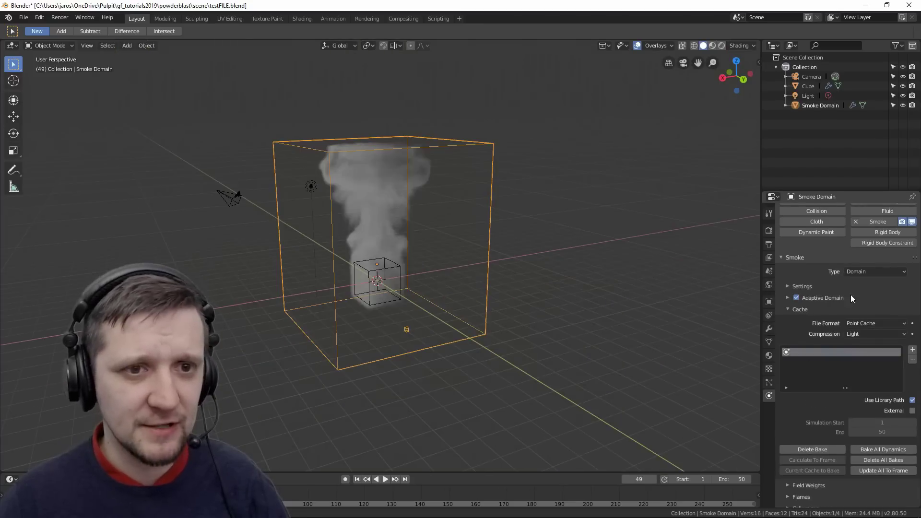
scroll(850, 294, up, 2)
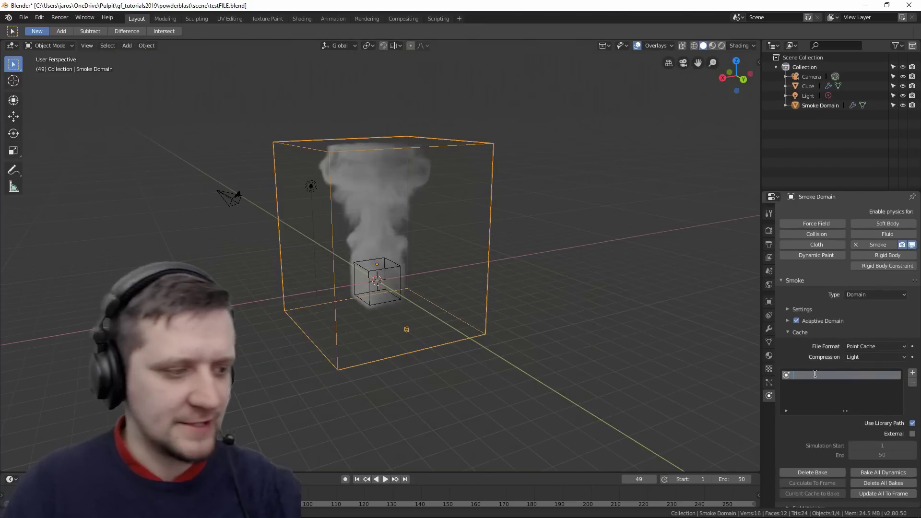
text(smoke)
key(Return)
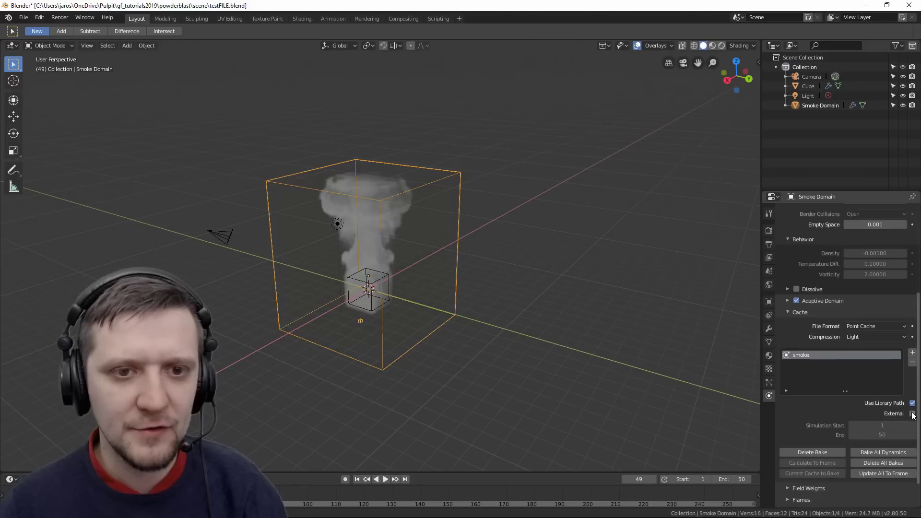
click(912, 414)
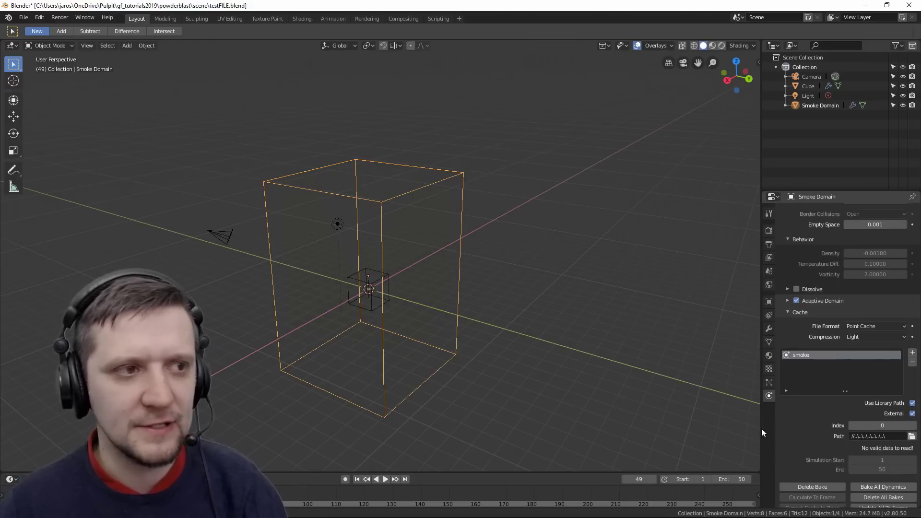
scroll(444, 312, down, 2)
scroll(375, 340, up, 3)
scroll(375, 339, up, 3)
scroll(387, 322, up, 2)
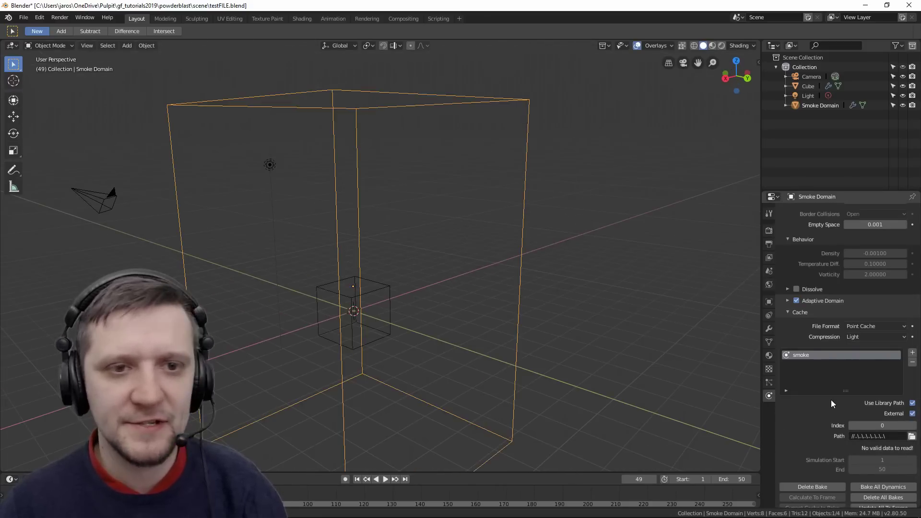
Step: Check blendcache_powderblastTUTexperimen2, then accept blendcache_testFILE as the external cache path
click(912, 436)
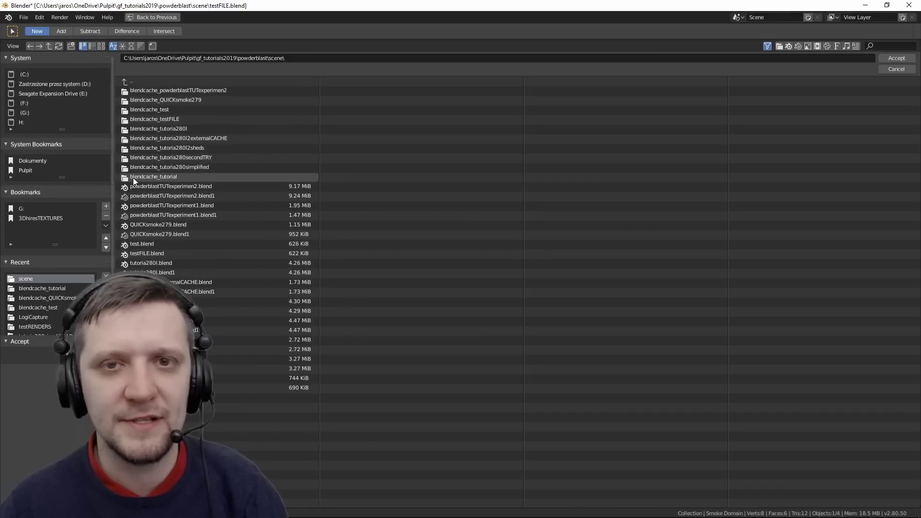
click(166, 119)
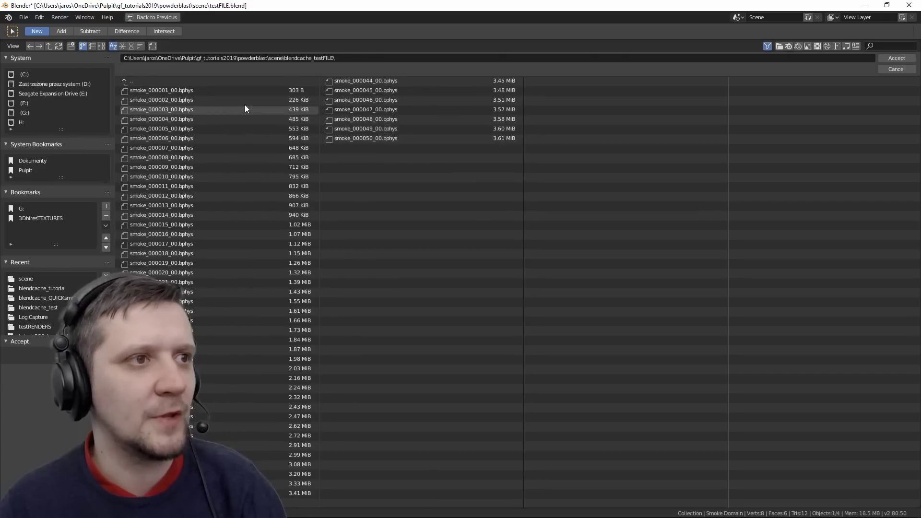
click(138, 81)
click(166, 91)
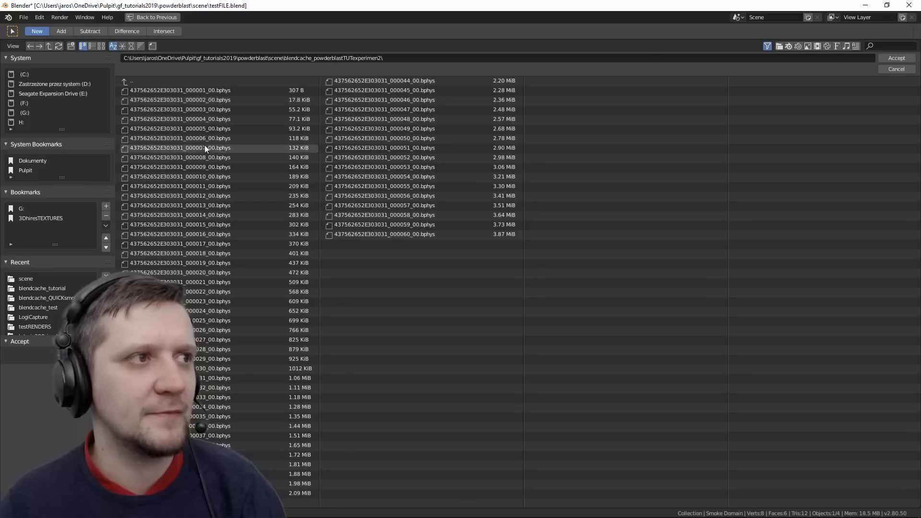
click(150, 81)
click(166, 100)
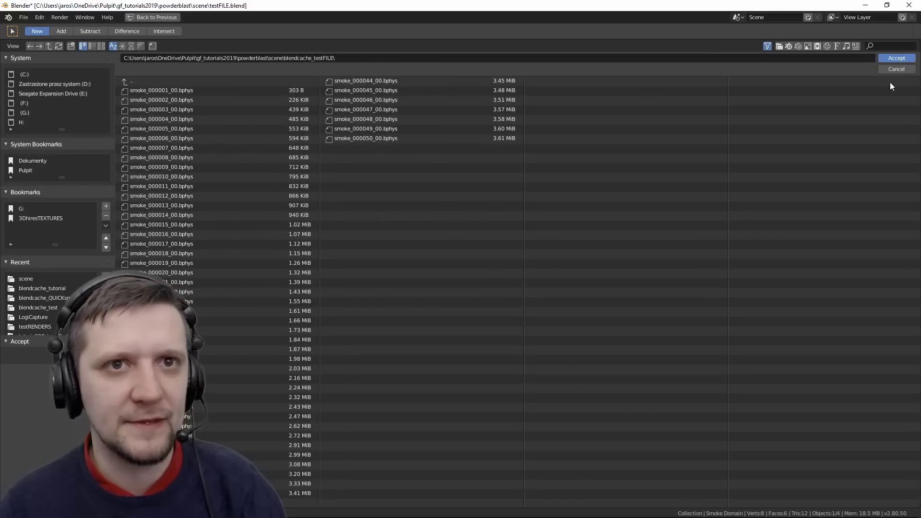
click(897, 58)
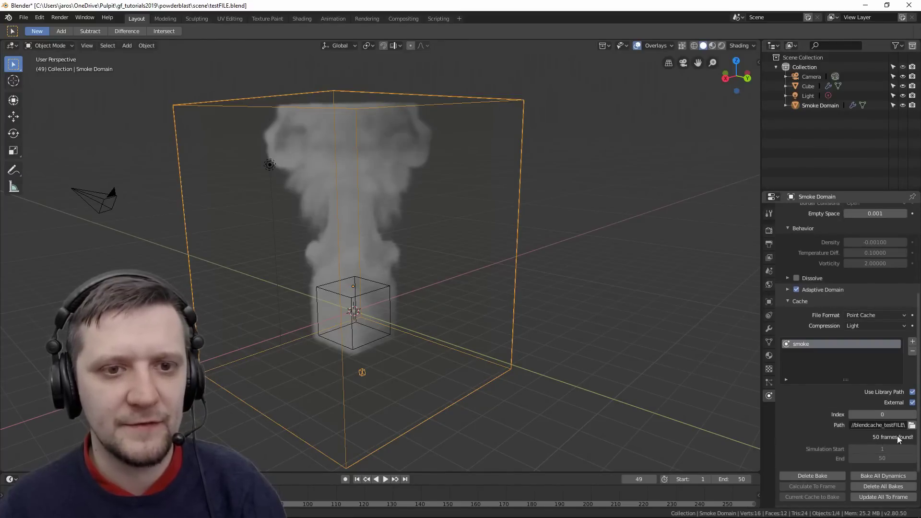
Step: Empty the cache name and re-accept blendcache_testFILE as the cache path
double_click(819, 344)
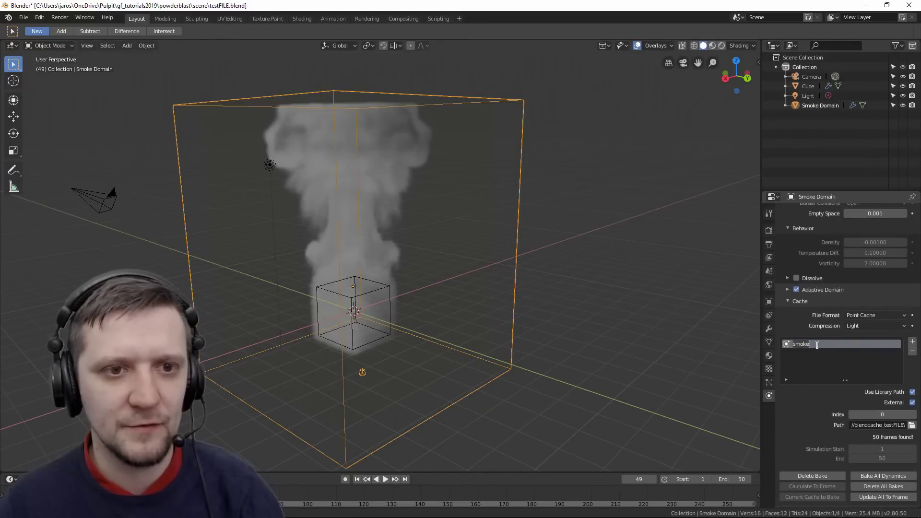
key(BackSpace)
key(Return)
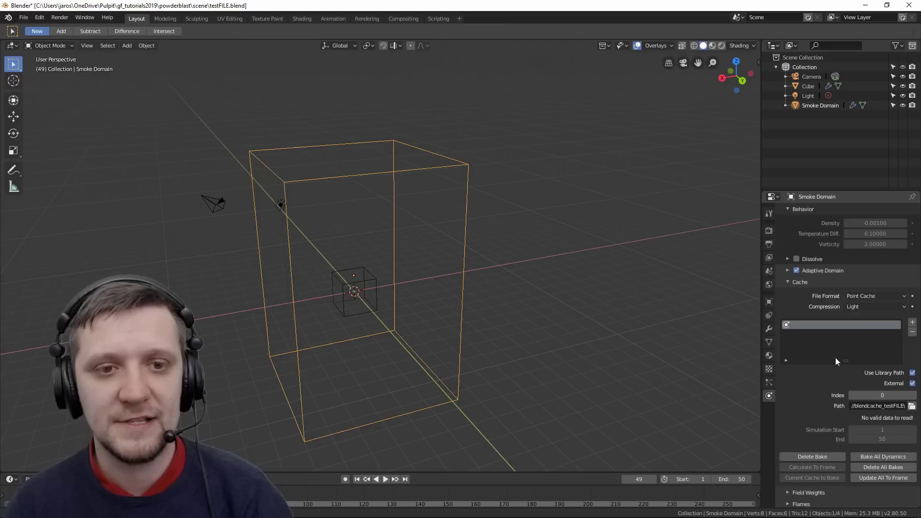
click(912, 406)
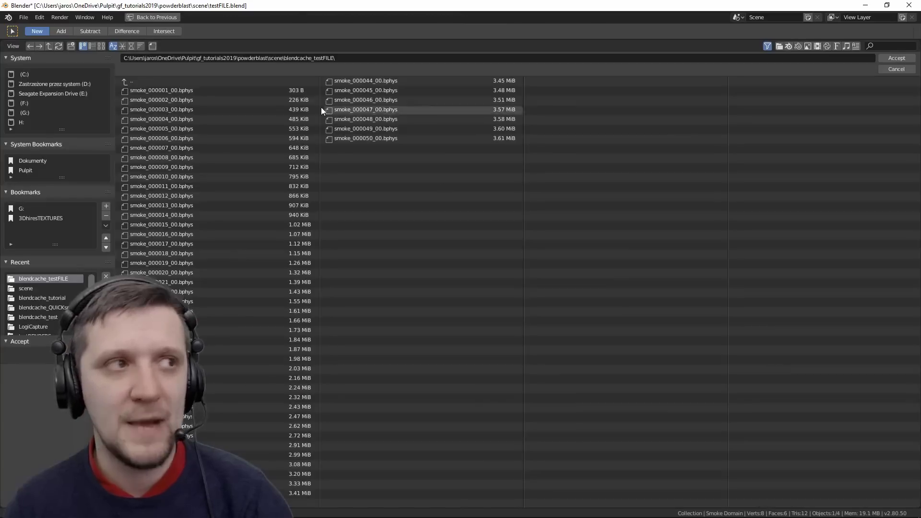
click(898, 69)
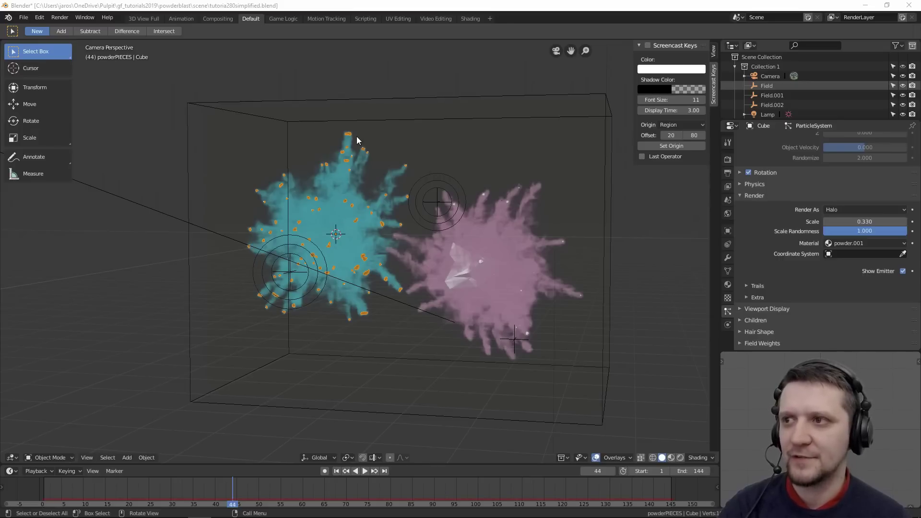
scroll(781, 210, up, 3)
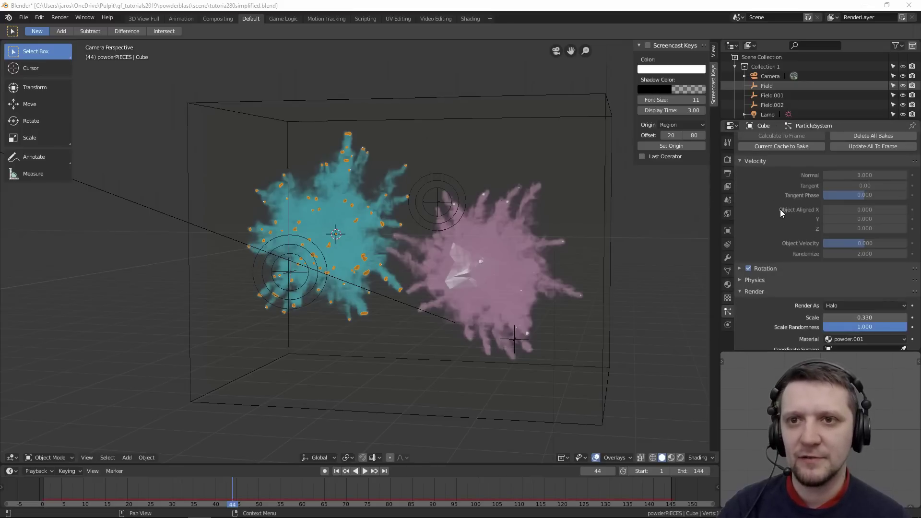
scroll(791, 210, up, 2)
scroll(832, 199, down, 2)
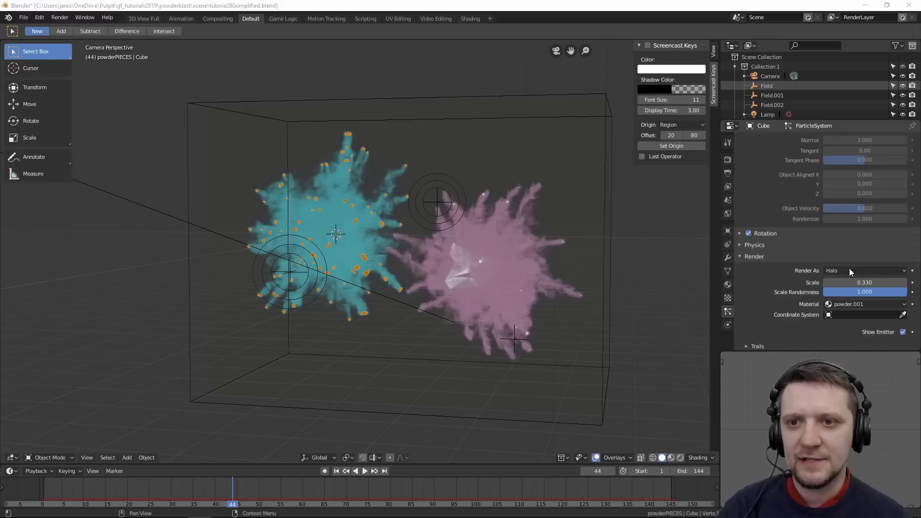
scroll(850, 268, up, 2)
scroll(857, 227, up, 4)
scroll(857, 227, up, 2)
scroll(851, 272, down, 5)
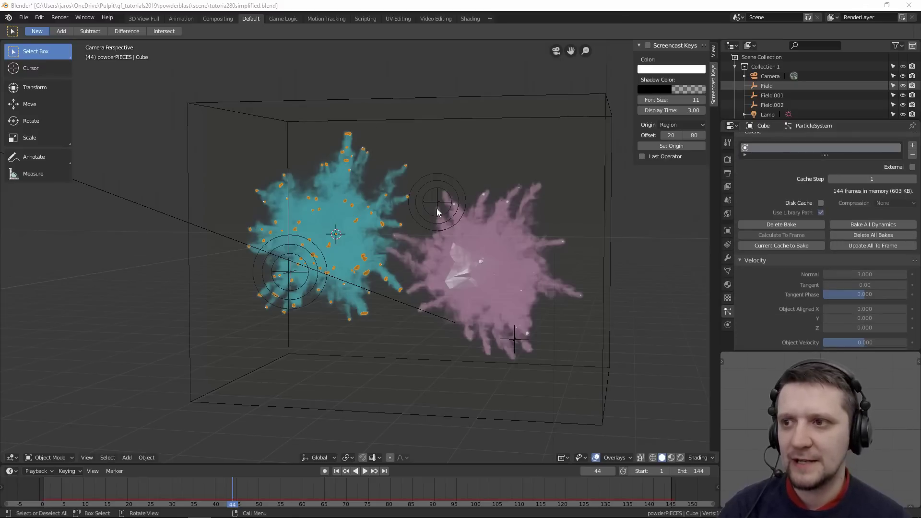
click(291, 272)
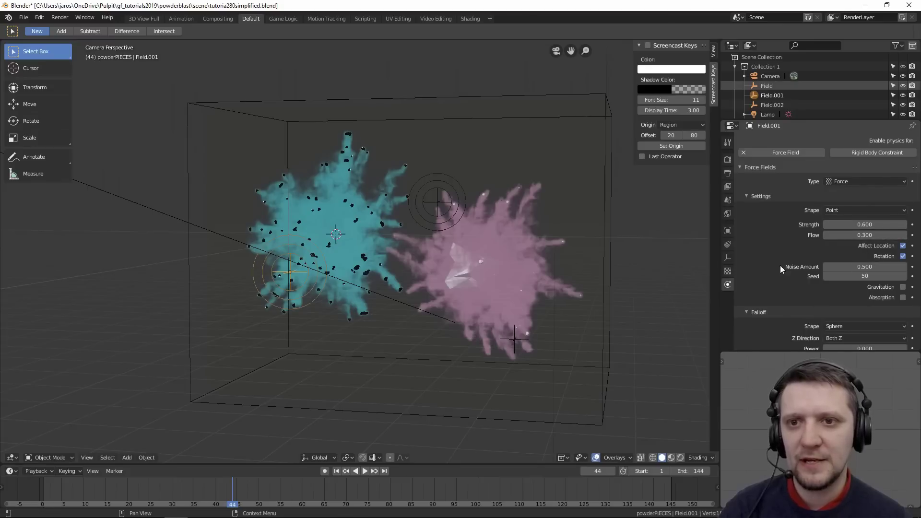
click(399, 291)
click(728, 311)
scroll(816, 226, up, 3)
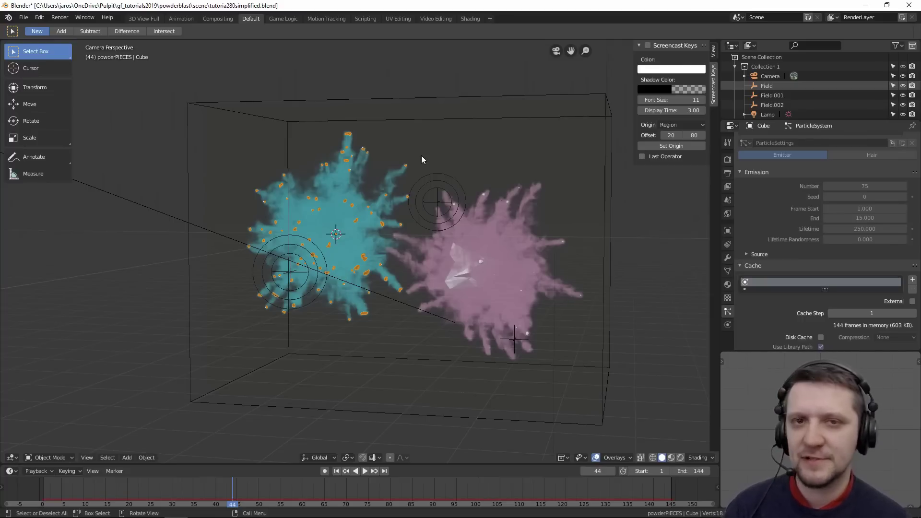
Step: Compare the Cube's cyan and Icosphere's pink smoke flow settings in the Physics tab
click(728, 324)
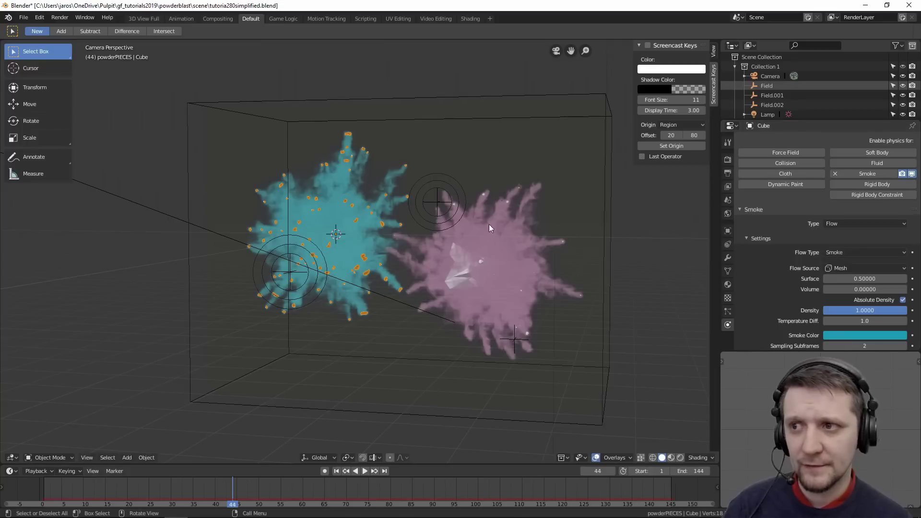
scroll(790, 242, down, 2)
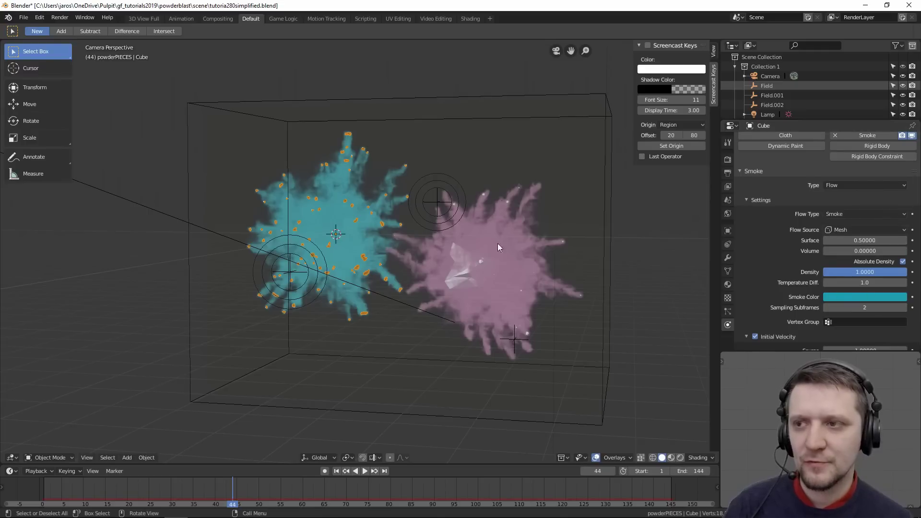
click(490, 266)
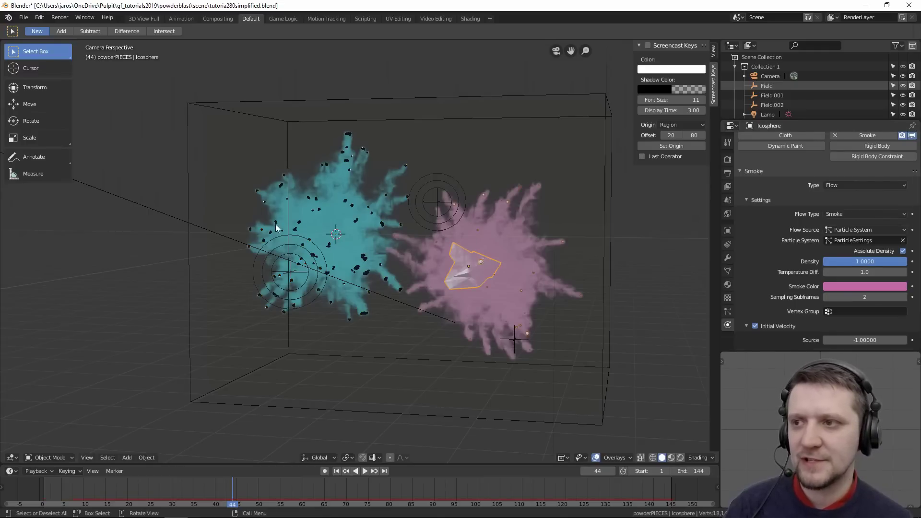
click(316, 223)
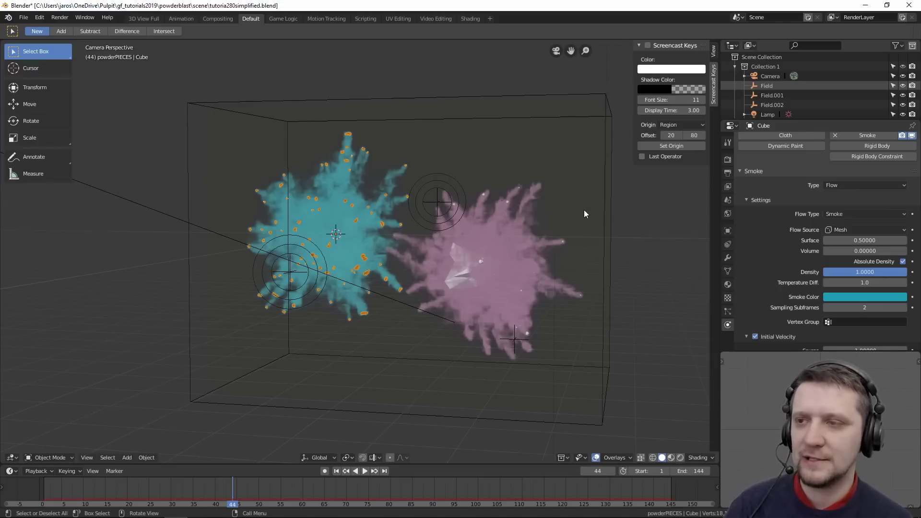
click(494, 266)
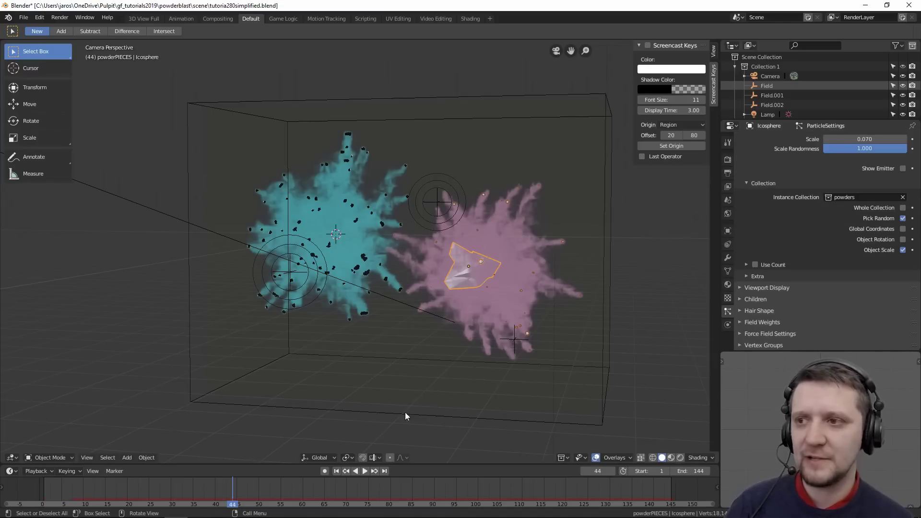
Step: Review the smoke domain's physics settings, then select the cyan-smoke cube pieces
click(238, 233)
click(729, 326)
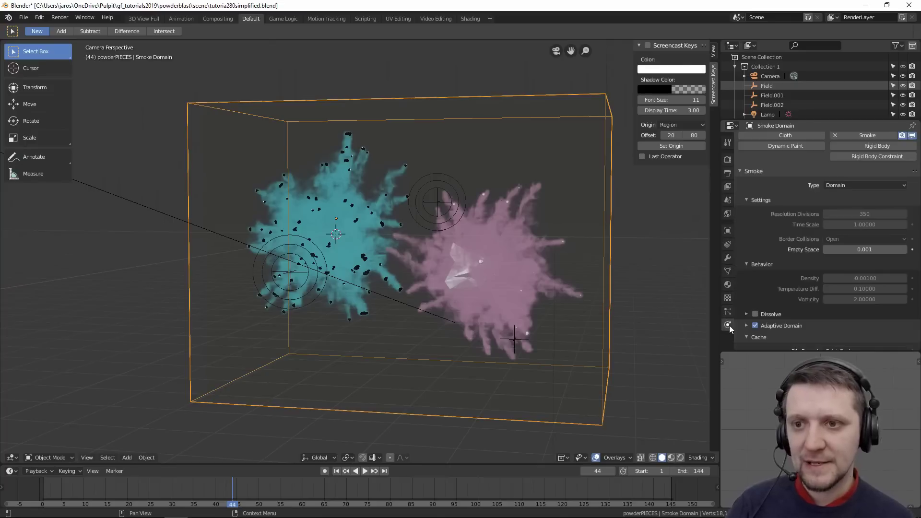
scroll(827, 209, down, 1)
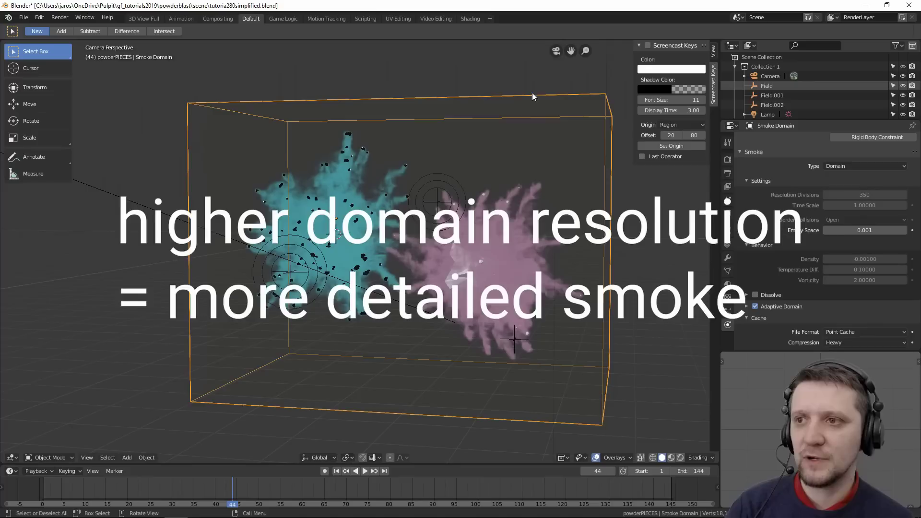
scroll(482, 230, up, 2)
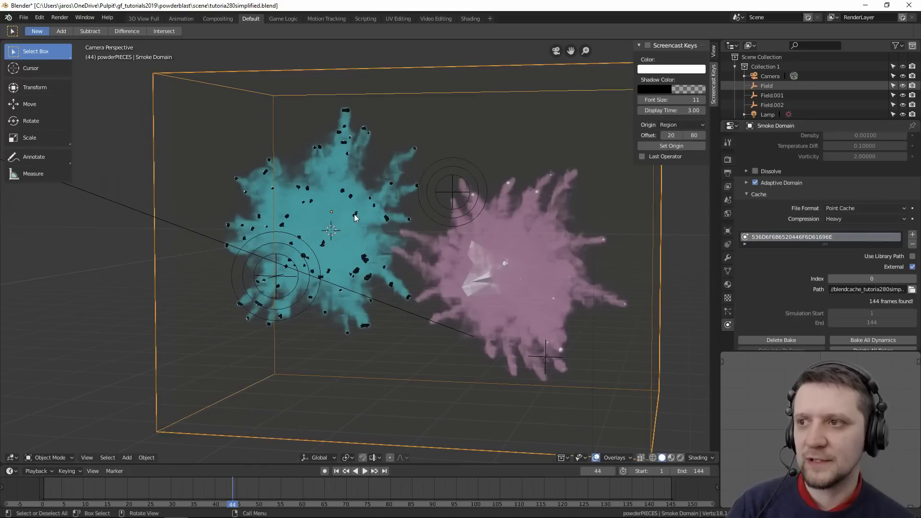
click(355, 217)
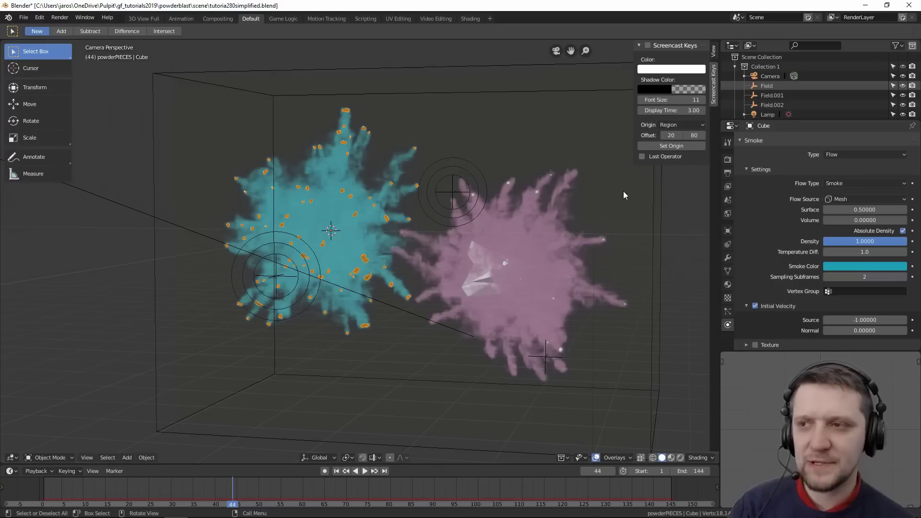
Step: Orbit around the smoke clouds and select the Icosphere inside the pink smoke
middle_drag(623, 191, 487, 266)
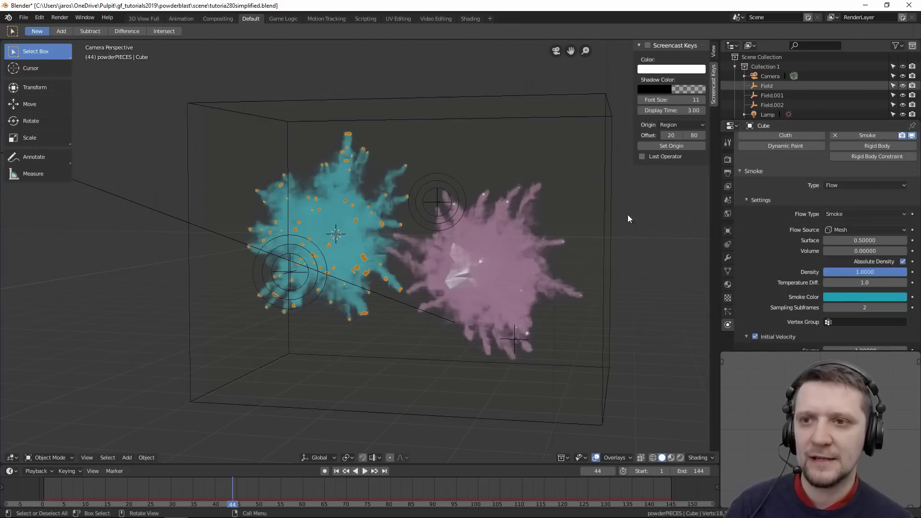
click(461, 273)
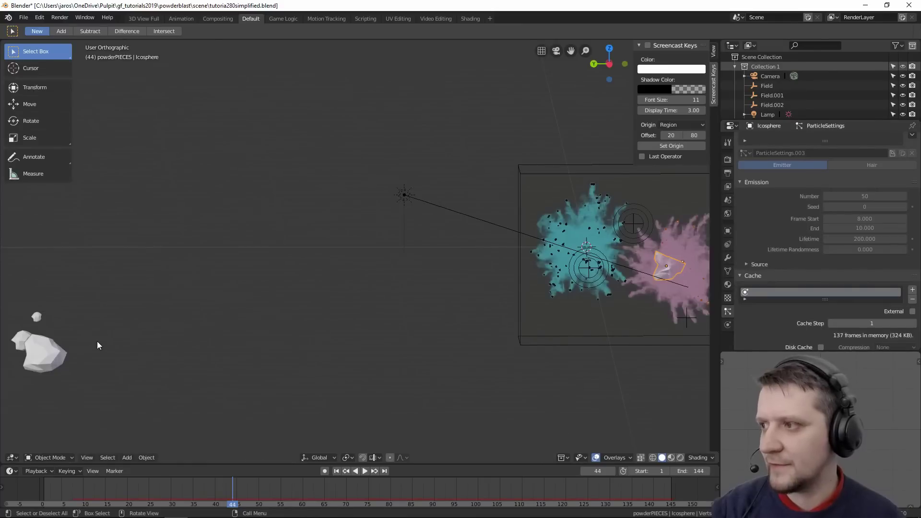
scroll(112, 308, down, 2)
Step: Orbit back to the domain and display the Icosphere's pink Smoke Flow settings
mouse_move(112, 308)
middle_down()
mouse_move(164, 363)
mouse_move(559, 321)
mouse_move(580, 283)
mouse_move(569, 245)
middle_up()
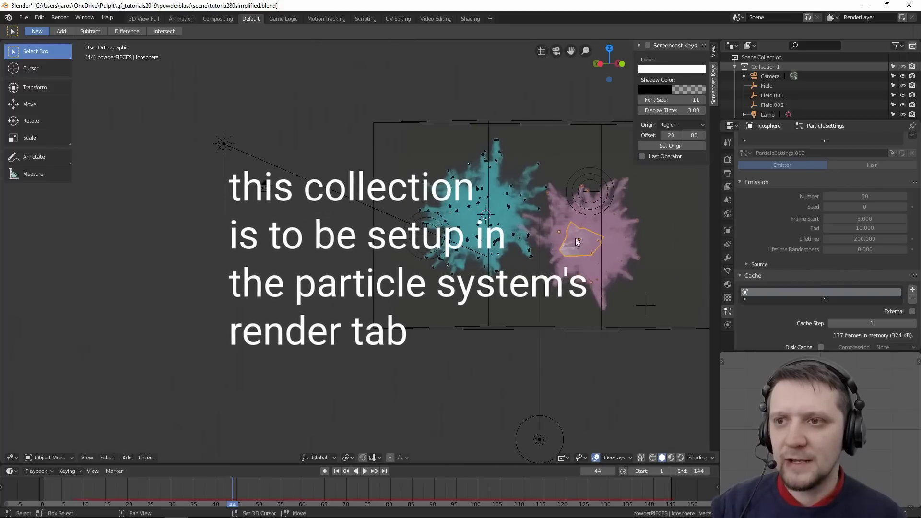
scroll(521, 216, up, 1)
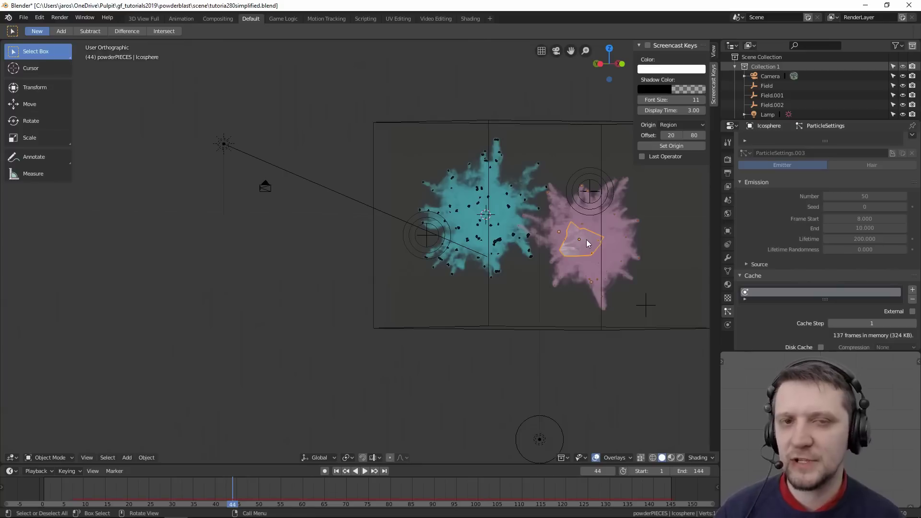
click(727, 325)
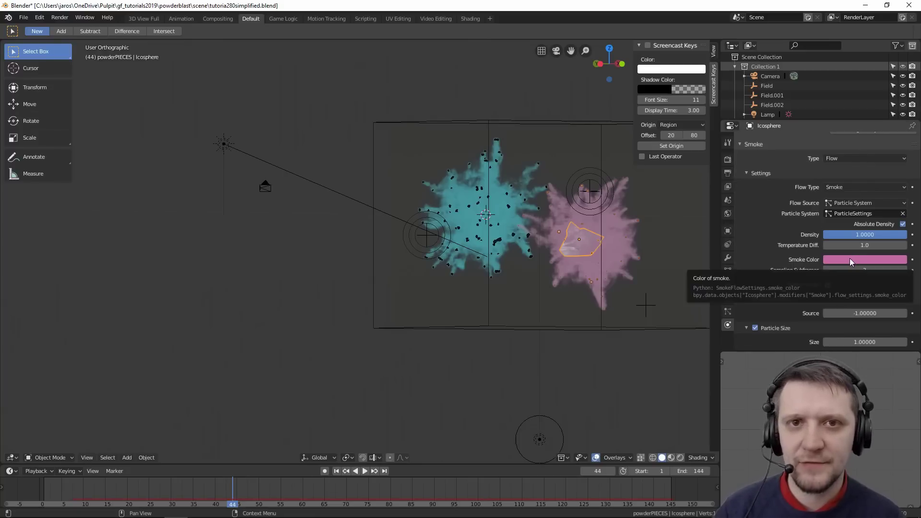